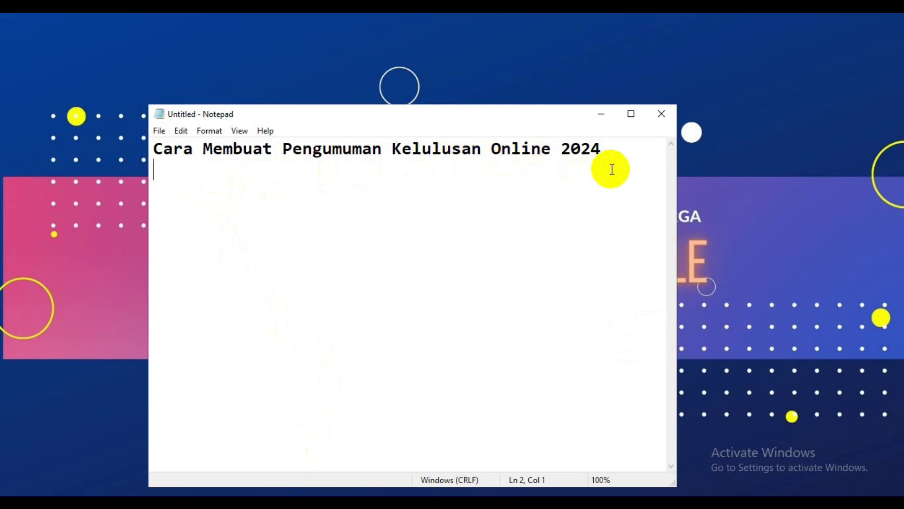
Switch to the Contoh Info Kelulusan 24 folder in File Explorer and view the Banner Pengumuman Kelulusan 2024 image.
left_click(602, 115)
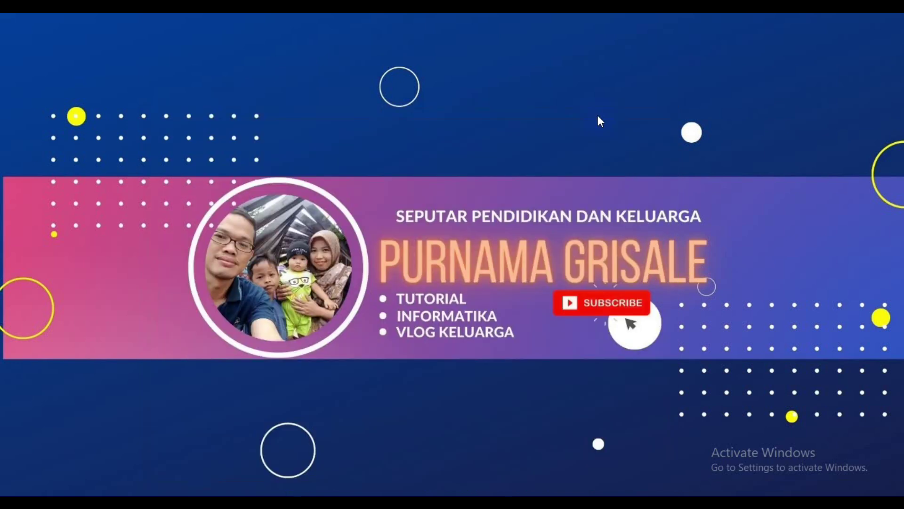
key("alt+Tab")
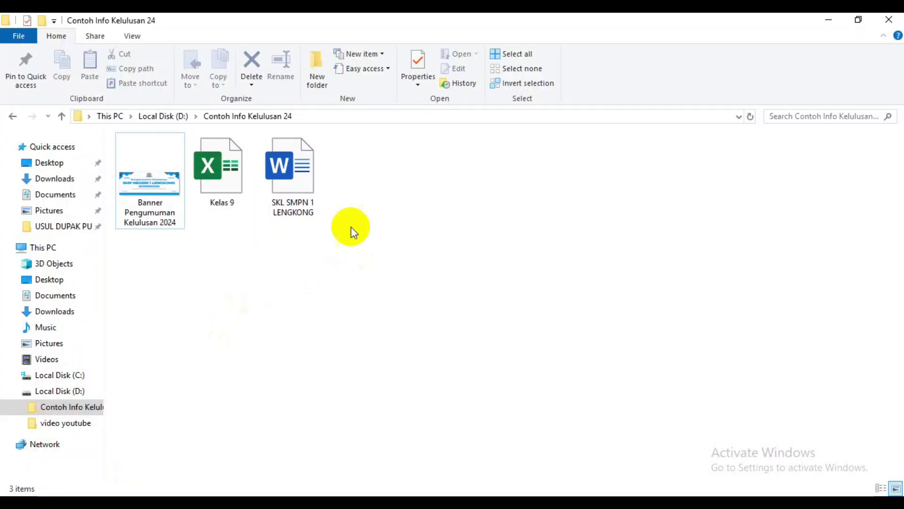
left_click(150, 185)
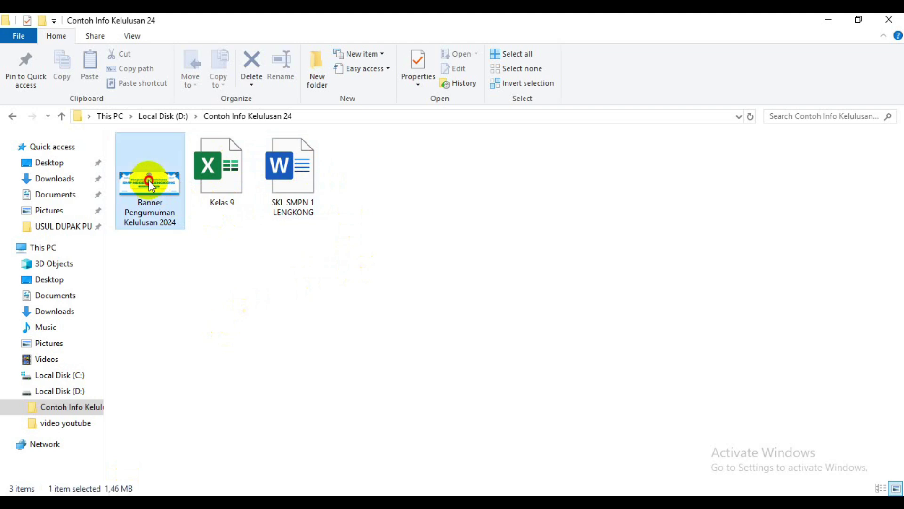
double_click(151, 182)
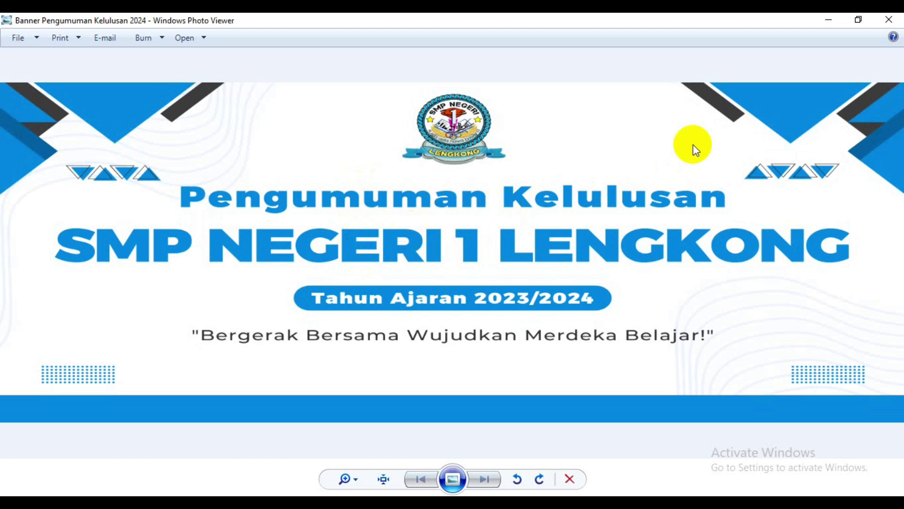
left_click(785, 113)
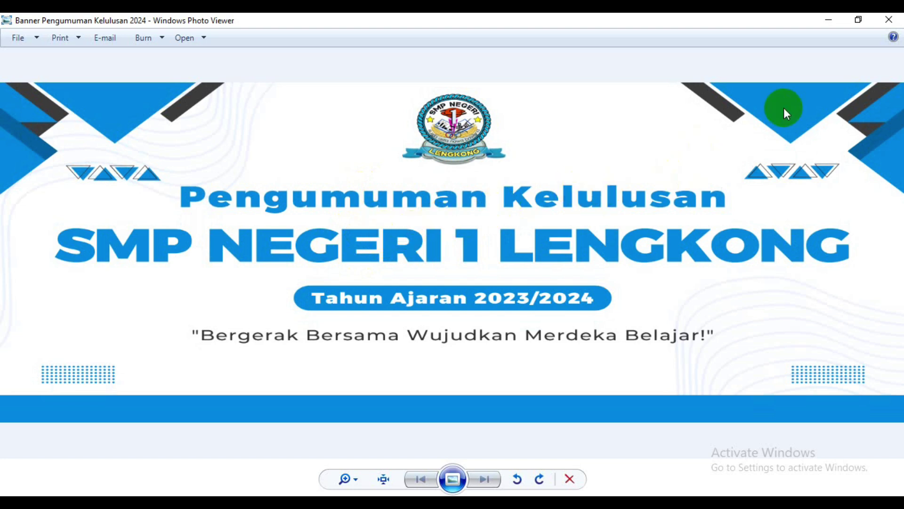
left_click(888, 19)
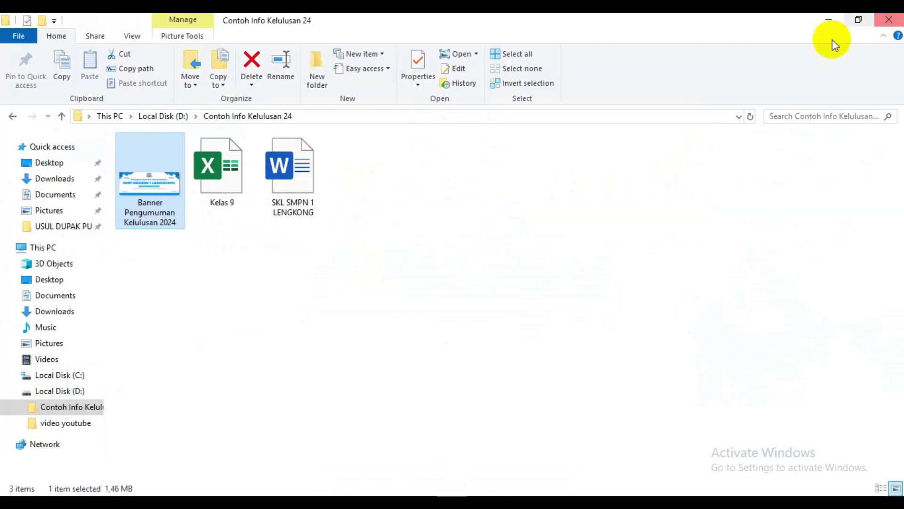
Open the Kelas 9 workbook to examine the student data columns on the Data Siswa sheet, and close it again.
left_click(229, 168)
double_click(229, 168)
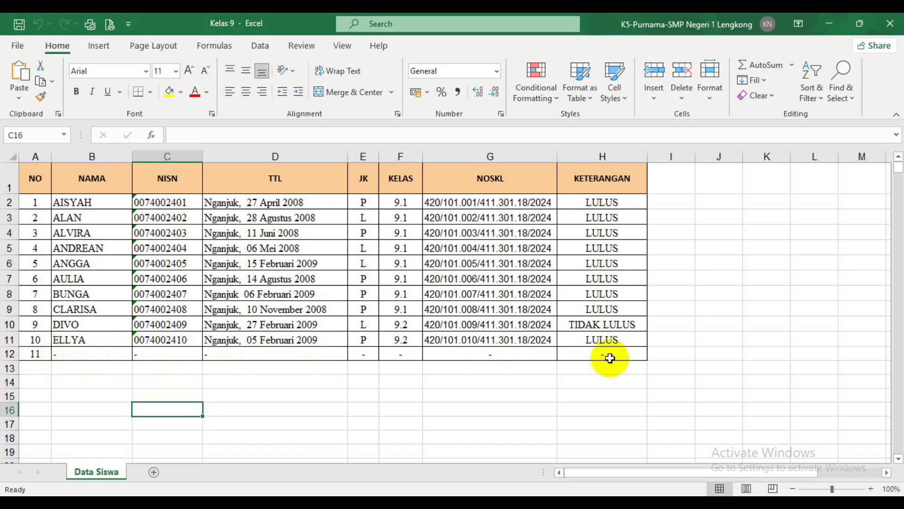
left_click(890, 24)
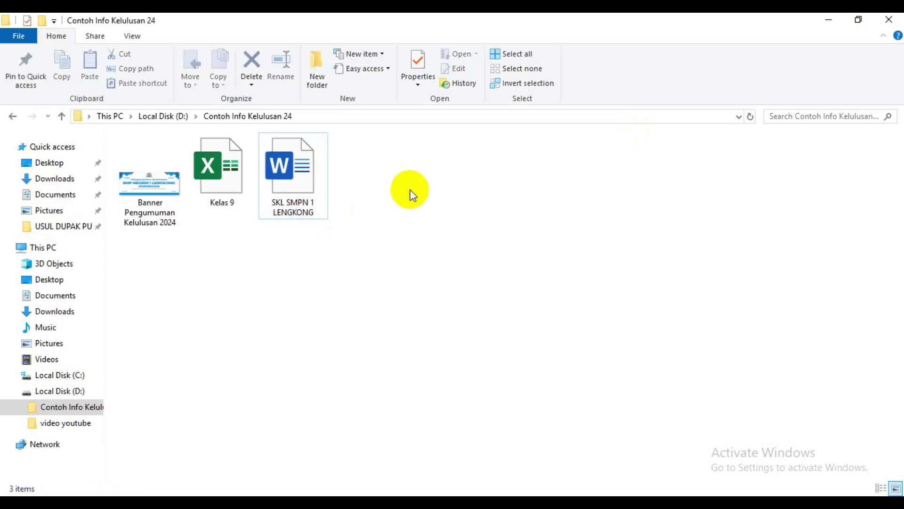
Open the SKL SMPN 1 LENGKONG document and read through the graduation letter template.
double_click(302, 183)
scroll(395, 231, "down", 3)
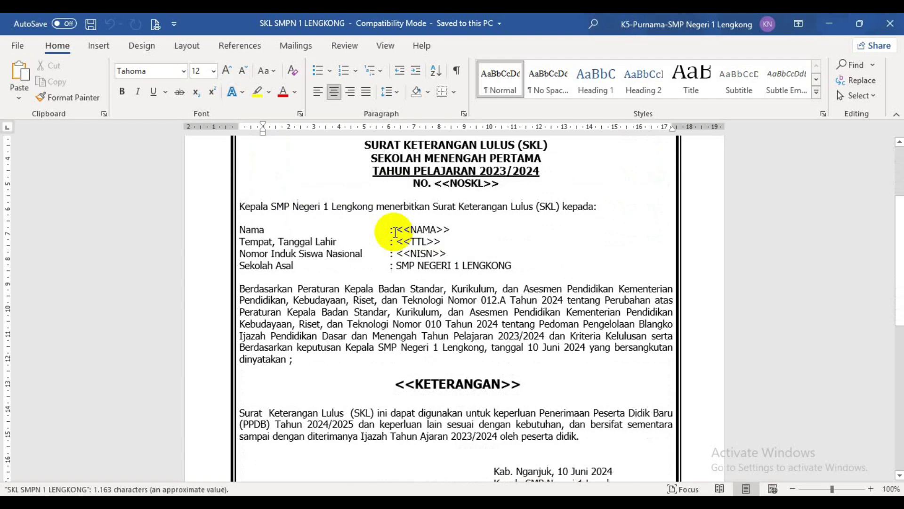
scroll(395, 232, "down", 4)
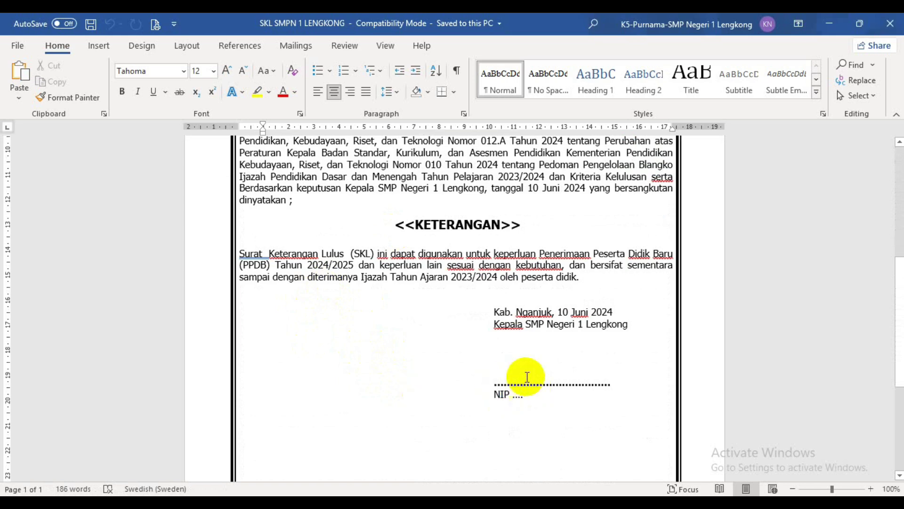
scroll(518, 380, "up", 4)
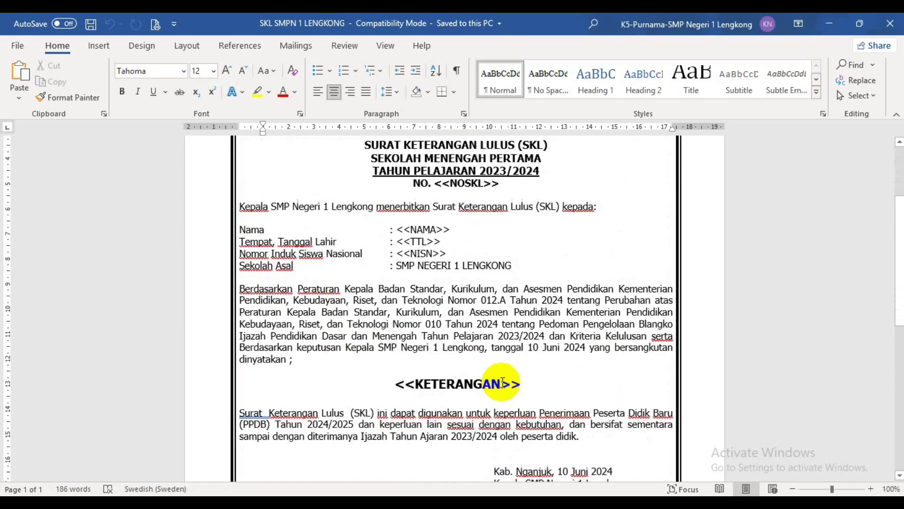
scroll(504, 383, "up", 3)
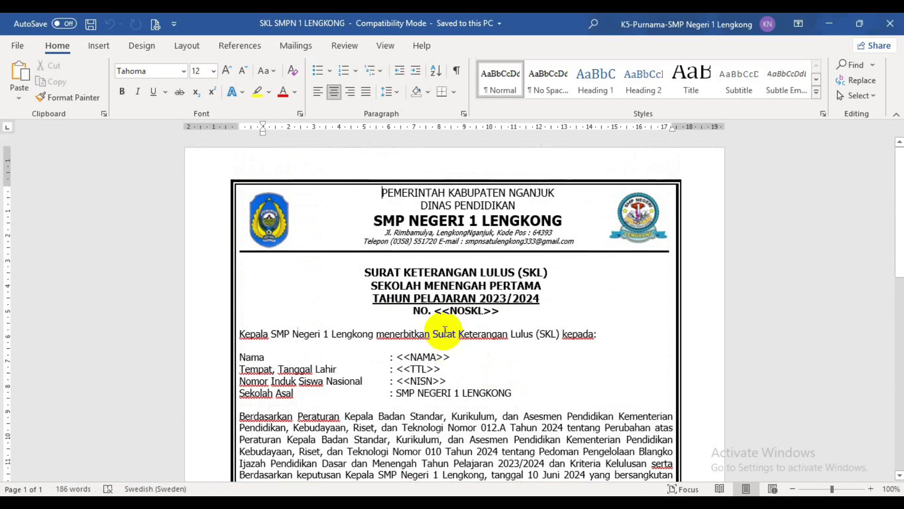
Examine the NOSKL, NAMA, TTL, NISN and KETERANGAN placeholders in the letter template, and close the document.
left_click_drag(434, 310, 500, 315)
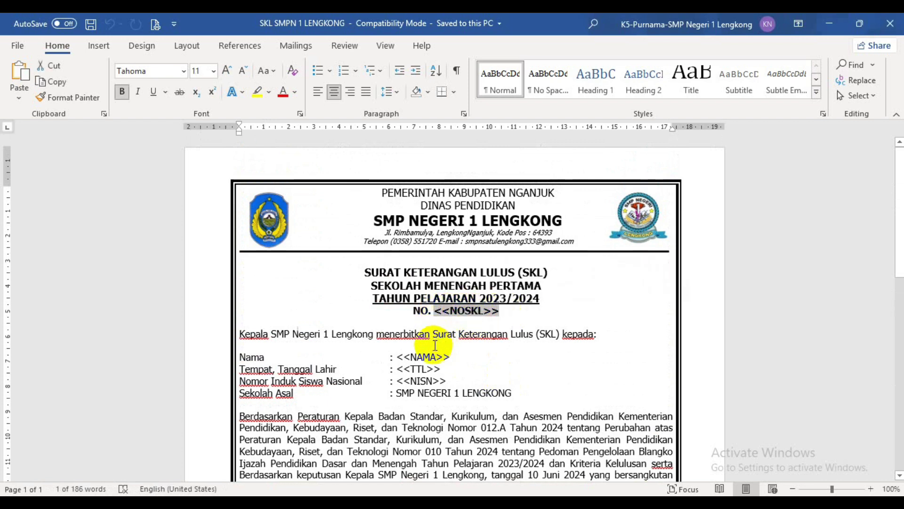
left_click_drag(401, 359, 448, 358)
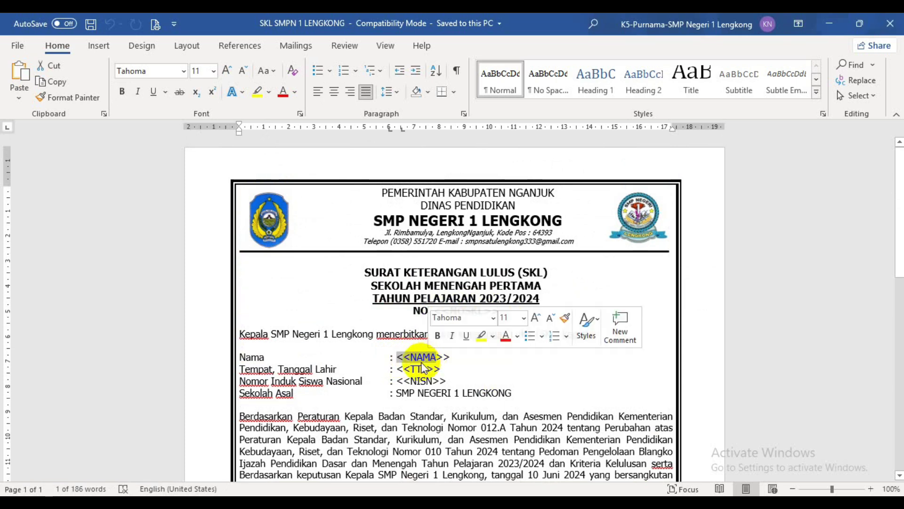
double_click(415, 370)
left_click_drag(410, 381, 426, 381)
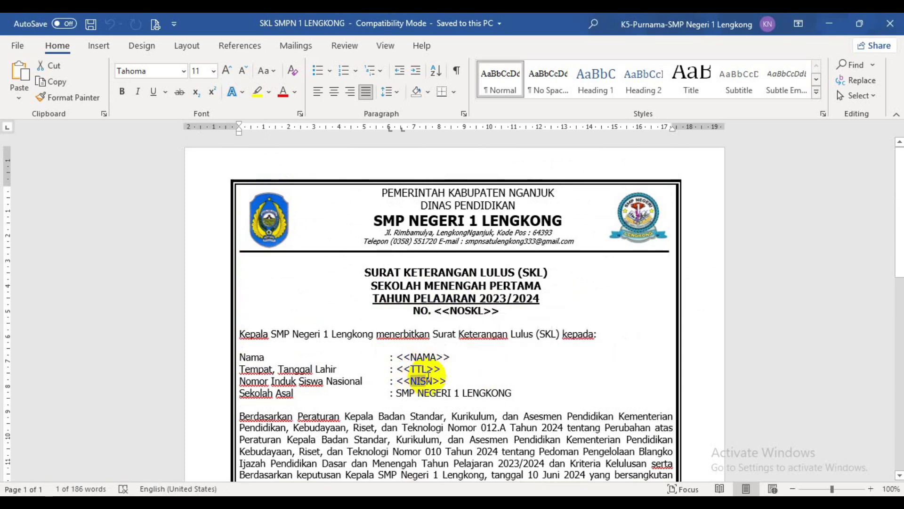
scroll(471, 365, "down", 2)
left_click_drag(393, 417, 502, 418)
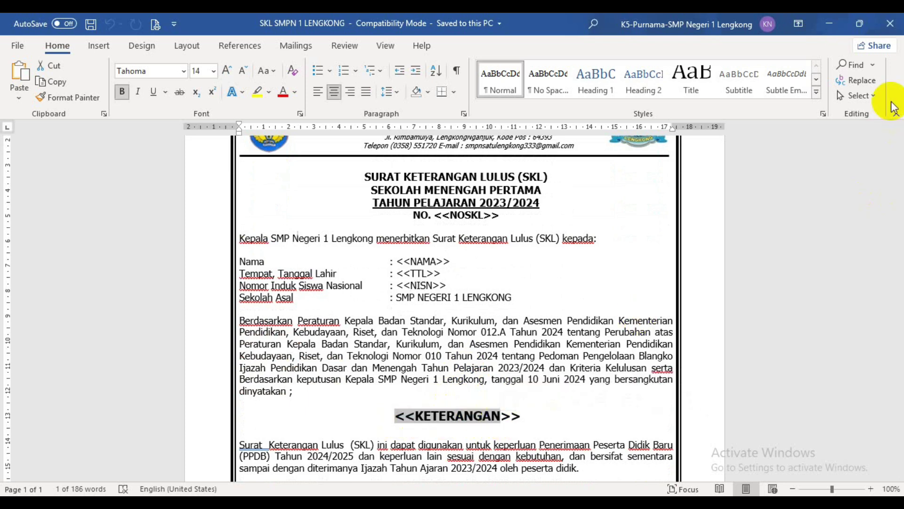
left_click(890, 24)
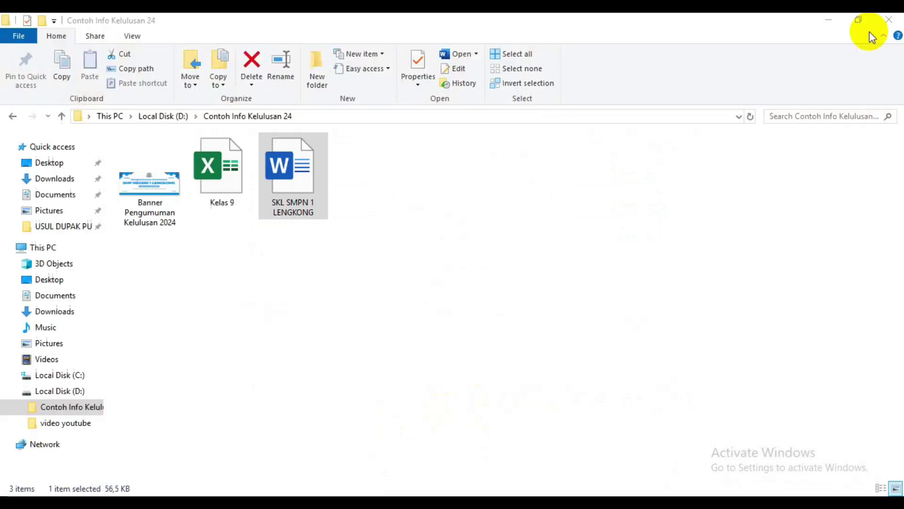
Switch to Chrome, check which Google account is signed in, and open Google Drive.
left_click(392, 261)
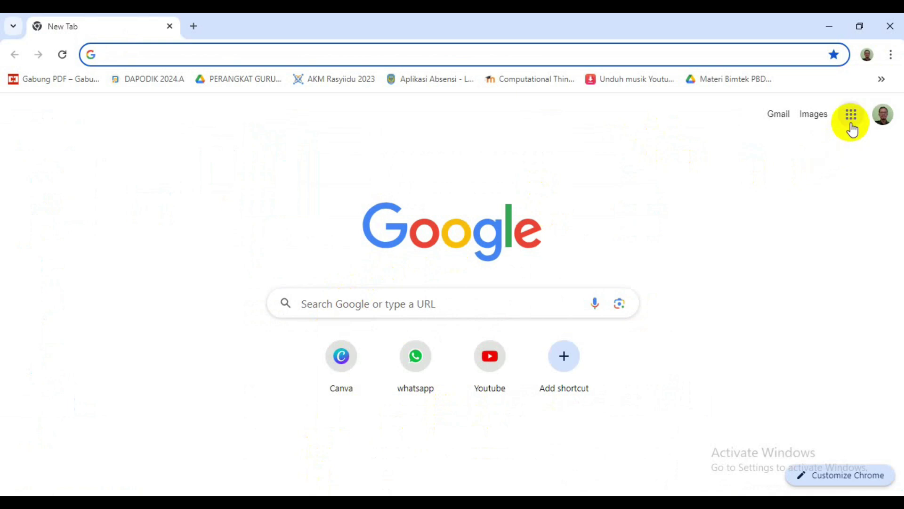
left_click(882, 116)
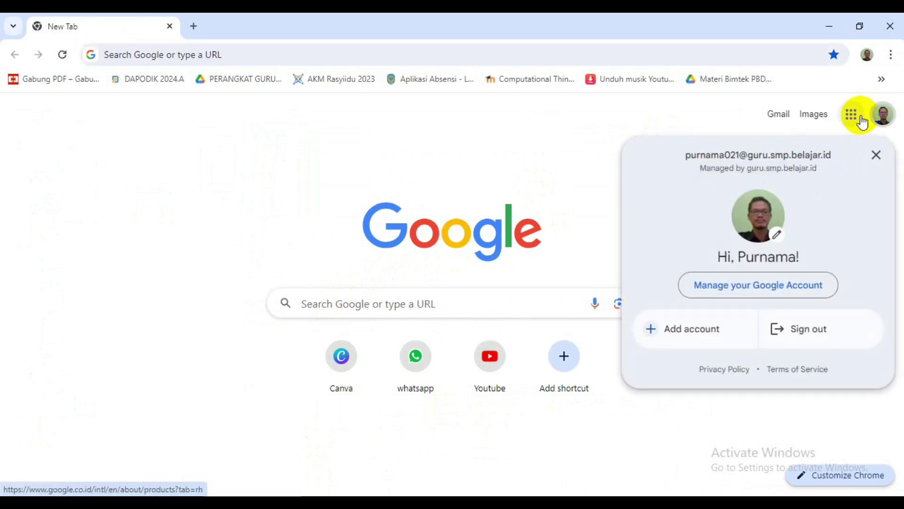
left_click(853, 116)
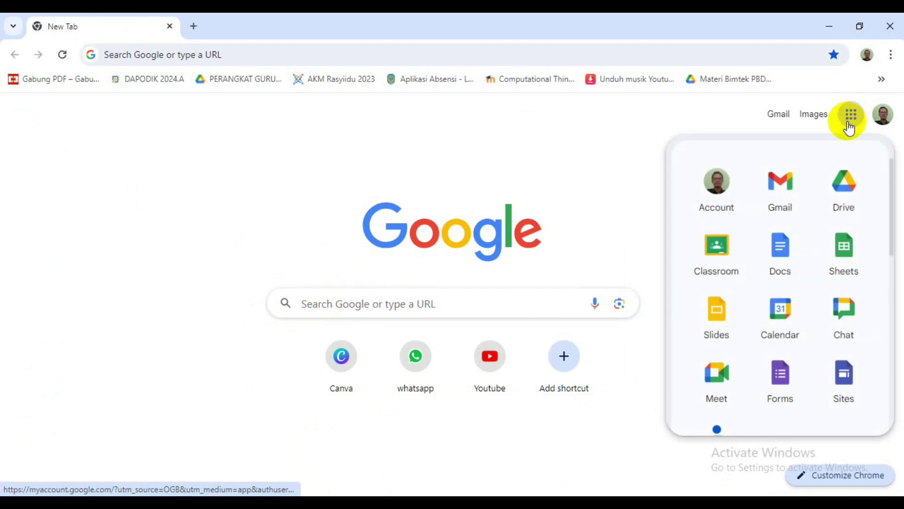
left_click(845, 188)
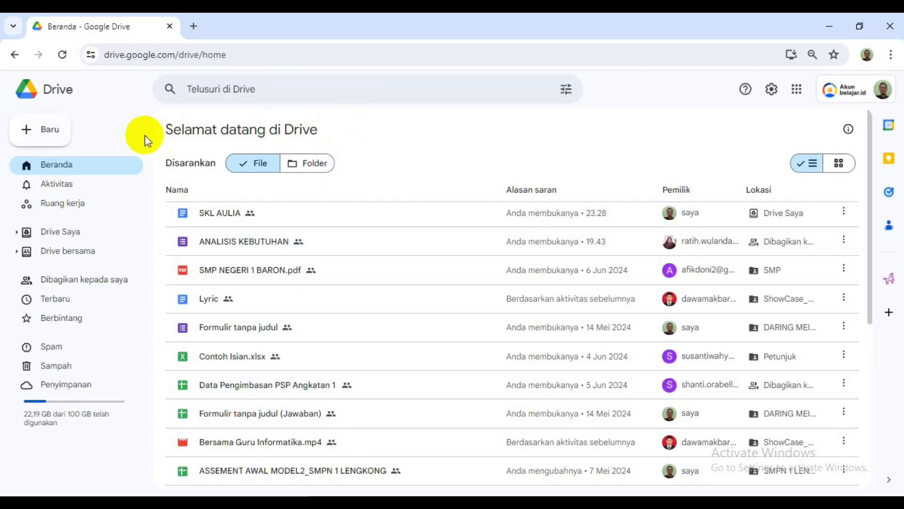
Create a new Drive folder named "Pengumuman 2024" and open it.
left_click(45, 132)
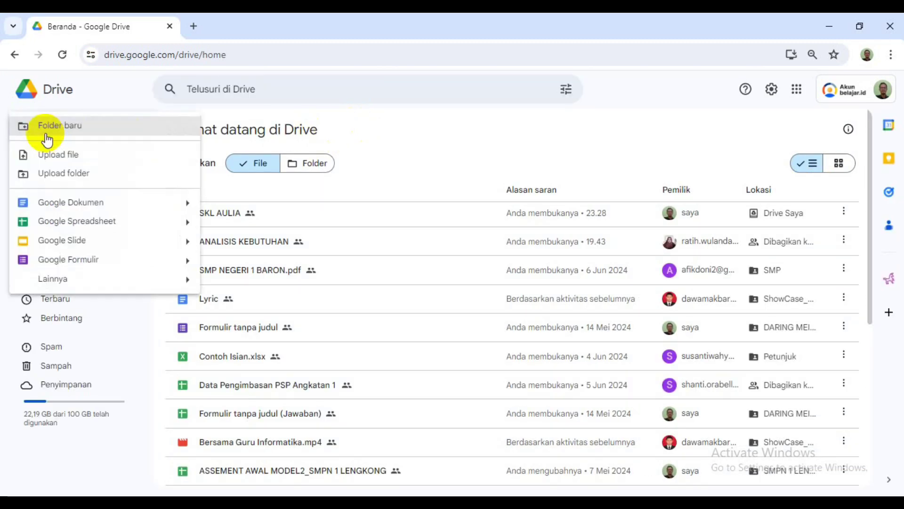
left_click(60, 126)
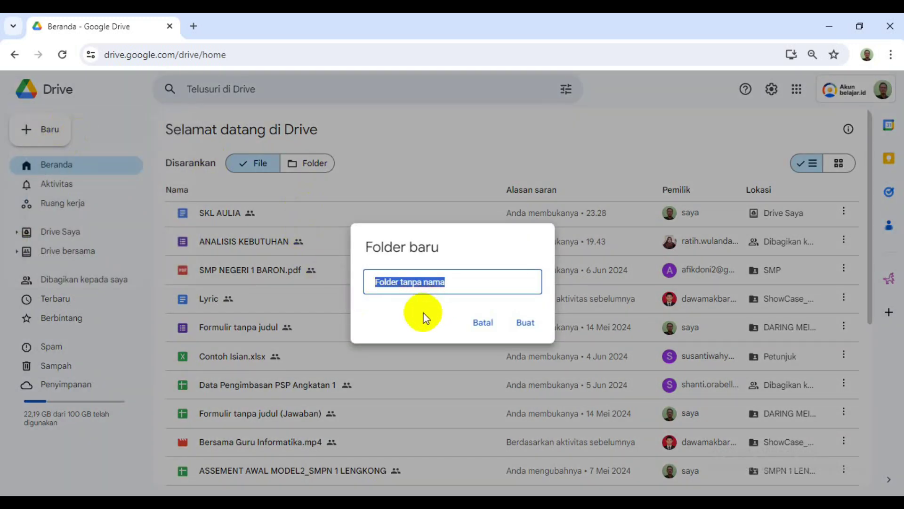
type("F")
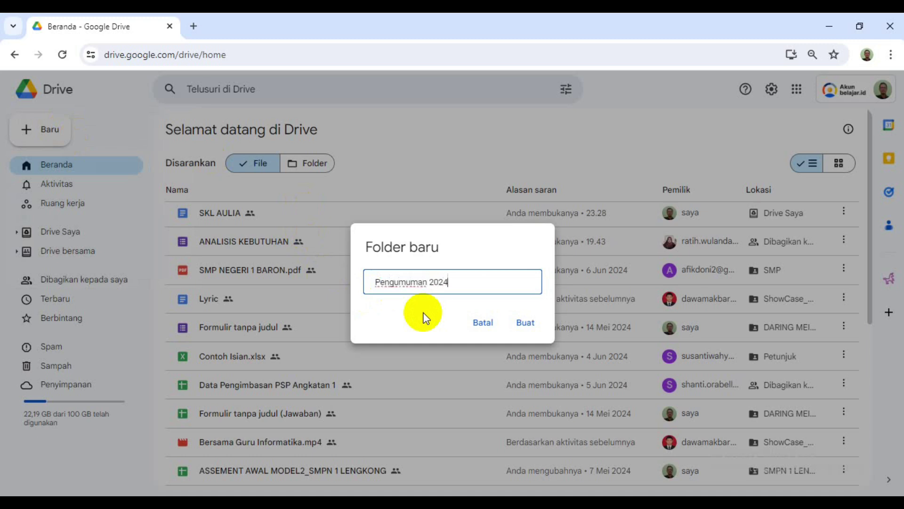
type("engumuman 2024")
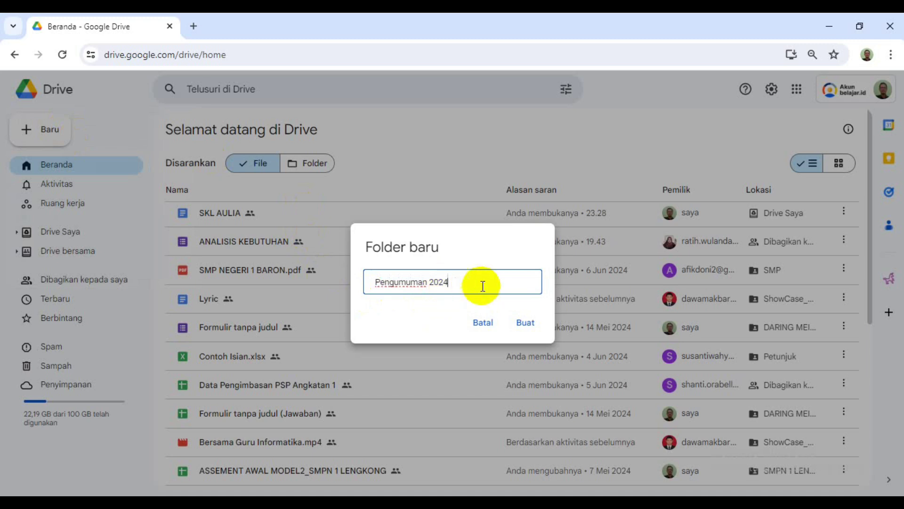
left_click(527, 324)
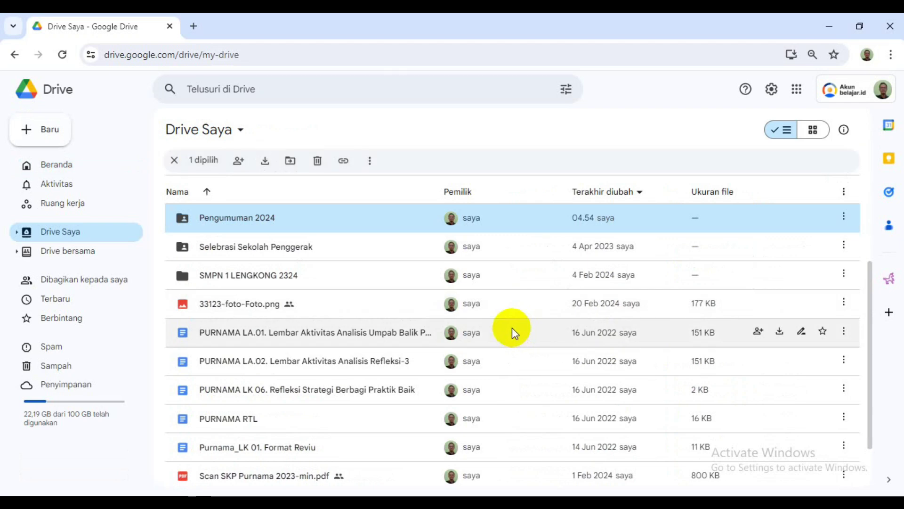
double_click(221, 218)
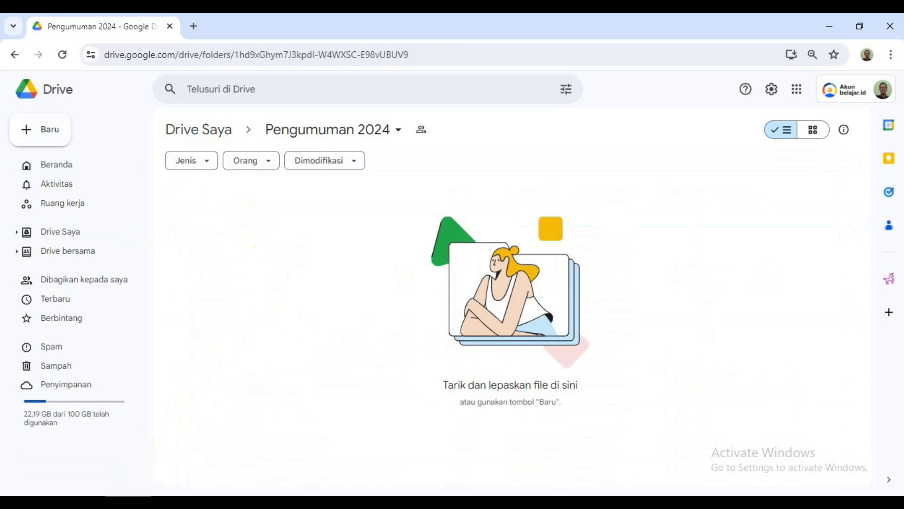
Upload the Kelas 9 workbook and the SKL SMPN 1 LENGKONG document from File Explorer into the Pengumuman 2024 folder.
left_click(129, 492)
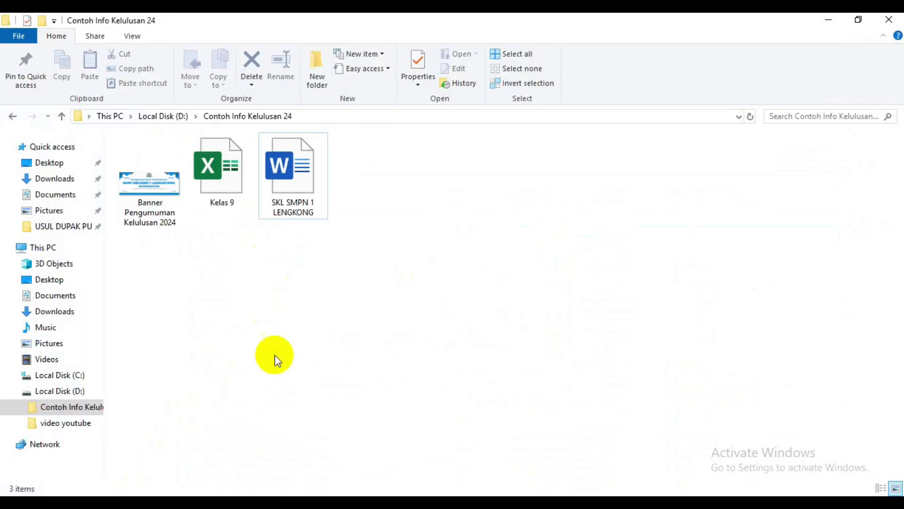
left_click(221, 174)
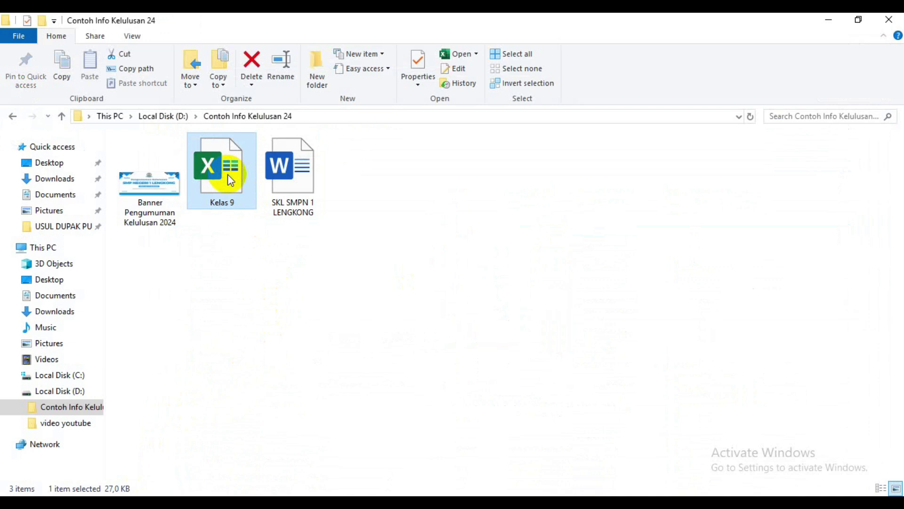
left_click(297, 175, "ctrl")
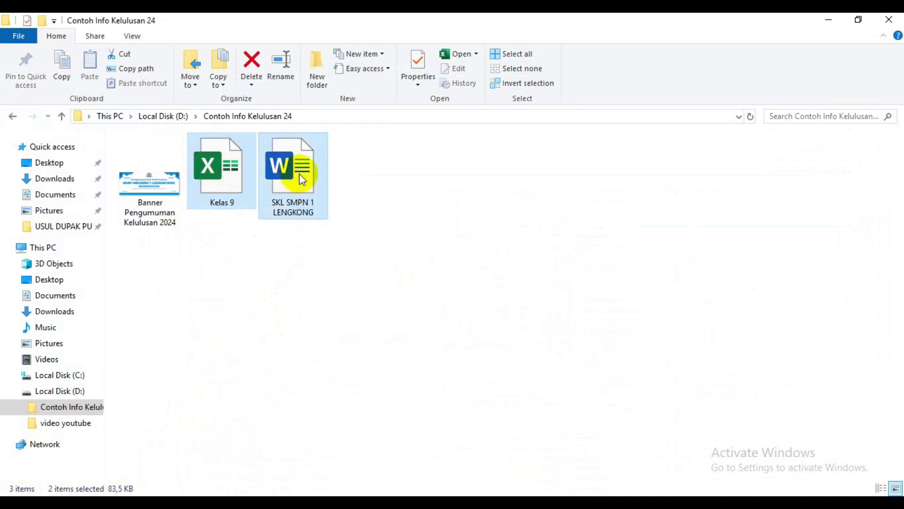
left_click_drag(296, 169, 389, 300)
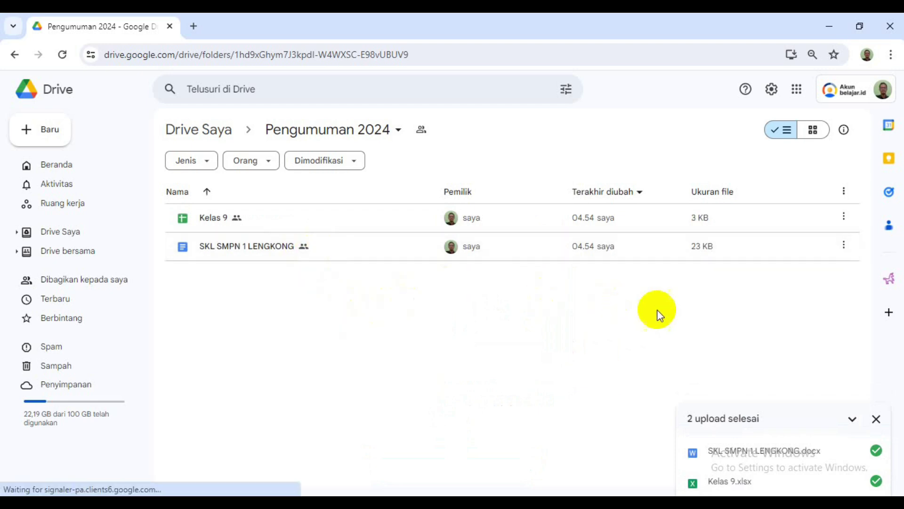
left_click(877, 420)
left_click(325, 310)
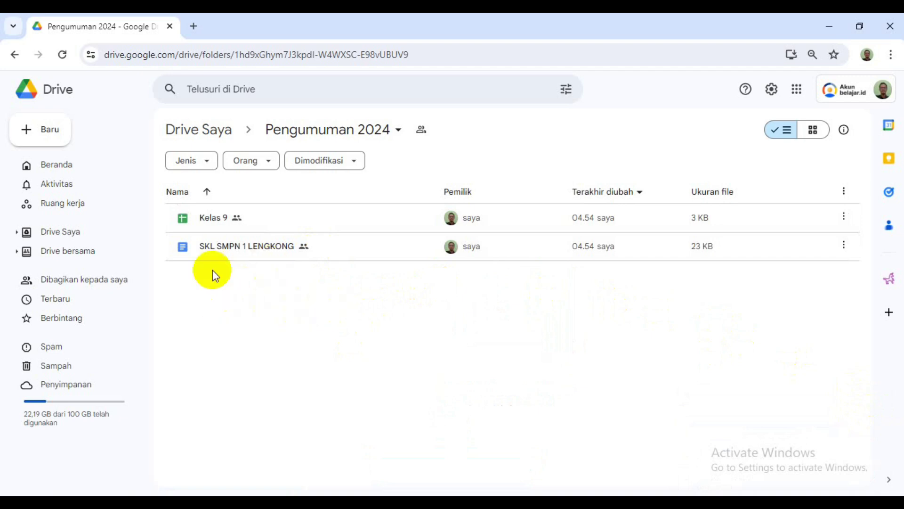
Create a new folder named "SKL PDF" inside the Pengumuman 2024 folder.
left_click(45, 133)
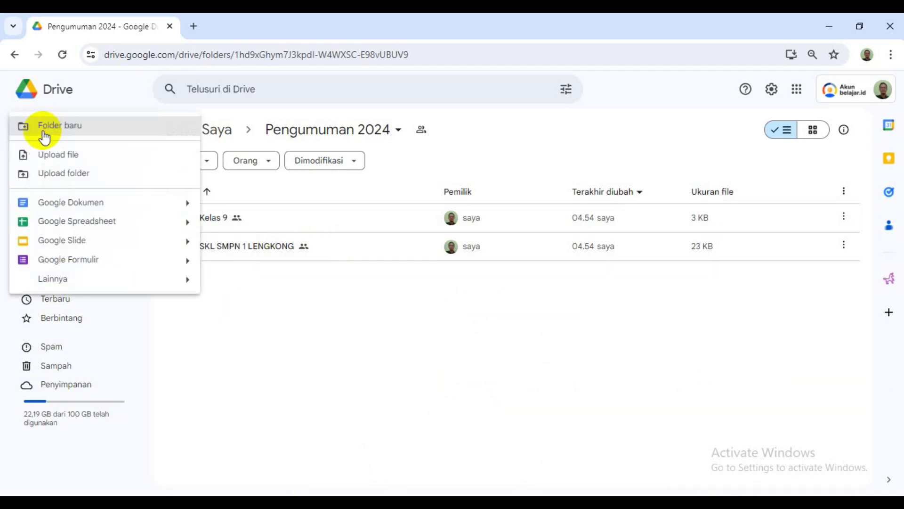
left_click(45, 136)
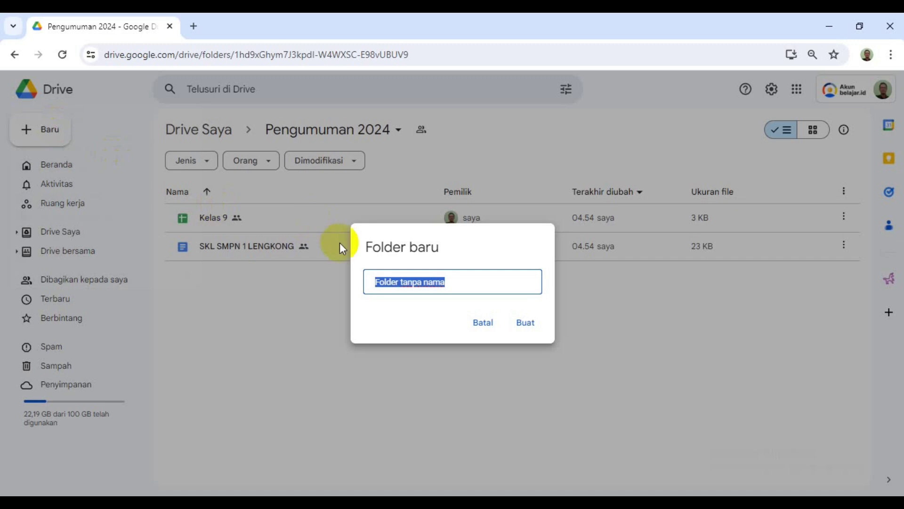
type("SKL")
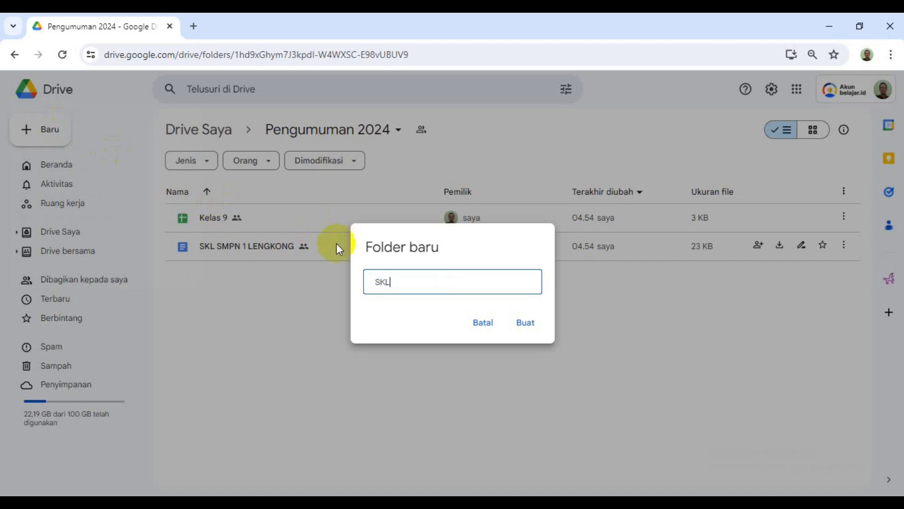
type(" PDF")
left_click(524, 324)
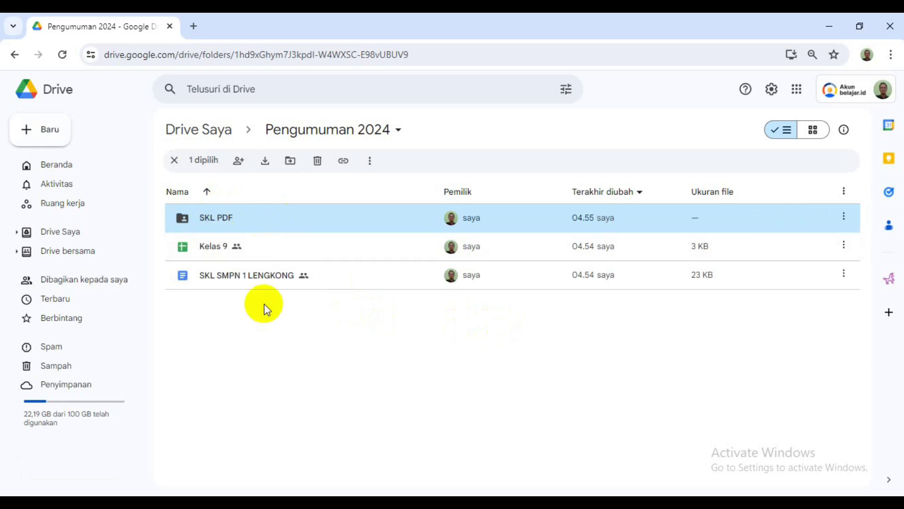
left_click(274, 327)
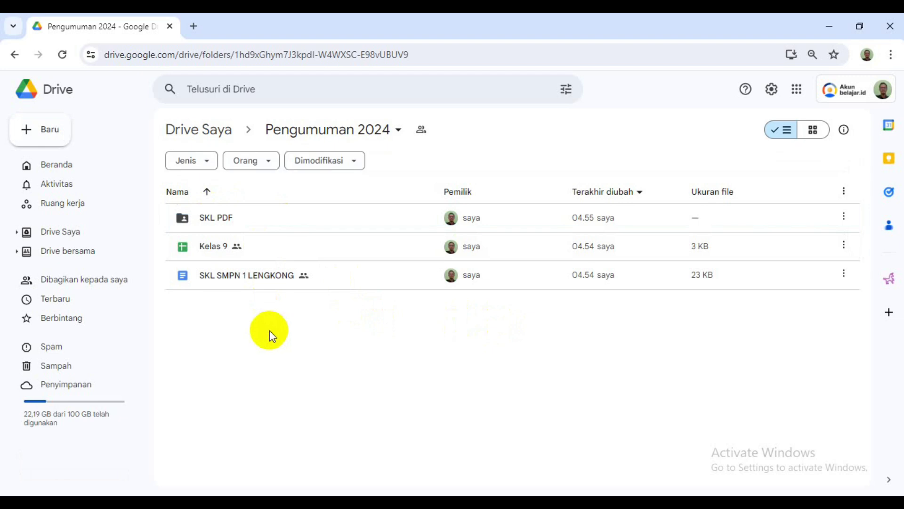
Open the SKL SMPN 1 LENGKONG document, review the letter template from start to end, and close it.
key("Up")
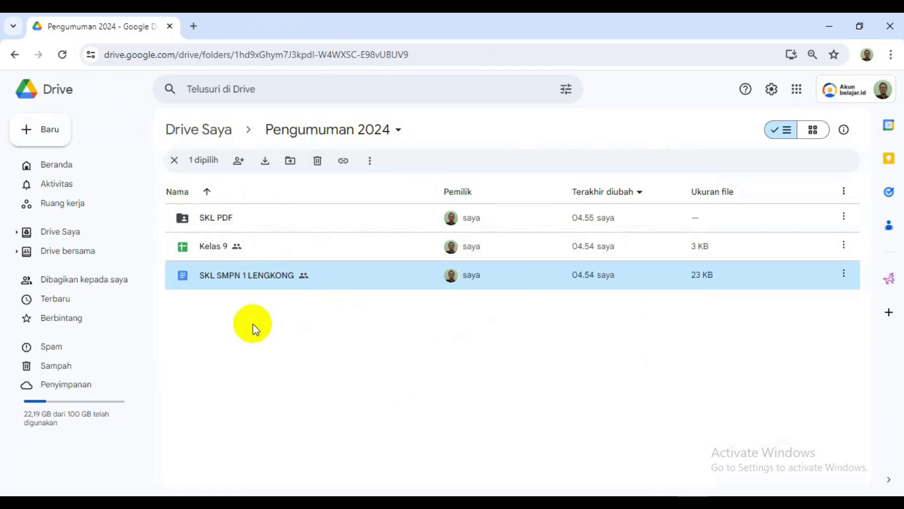
double_click(245, 279)
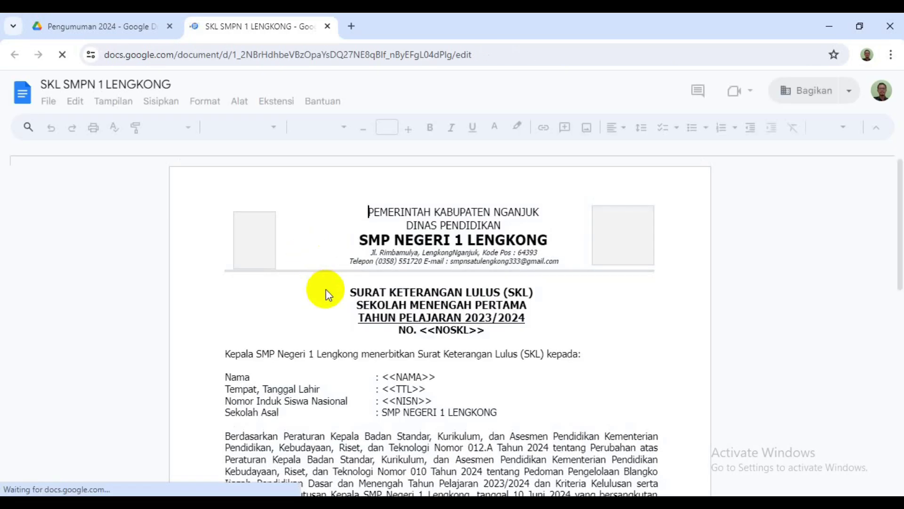
scroll(346, 301, "down", 12)
scroll(346, 302, "up", 12)
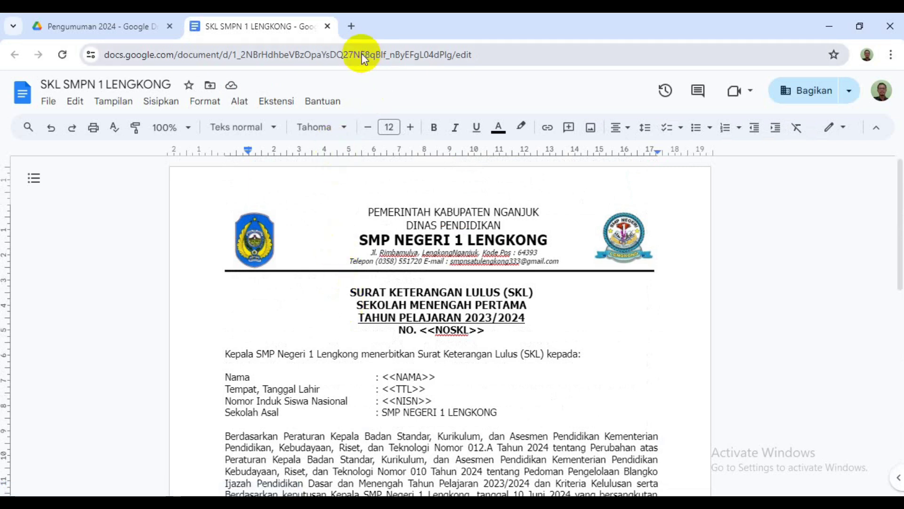
left_click(328, 27)
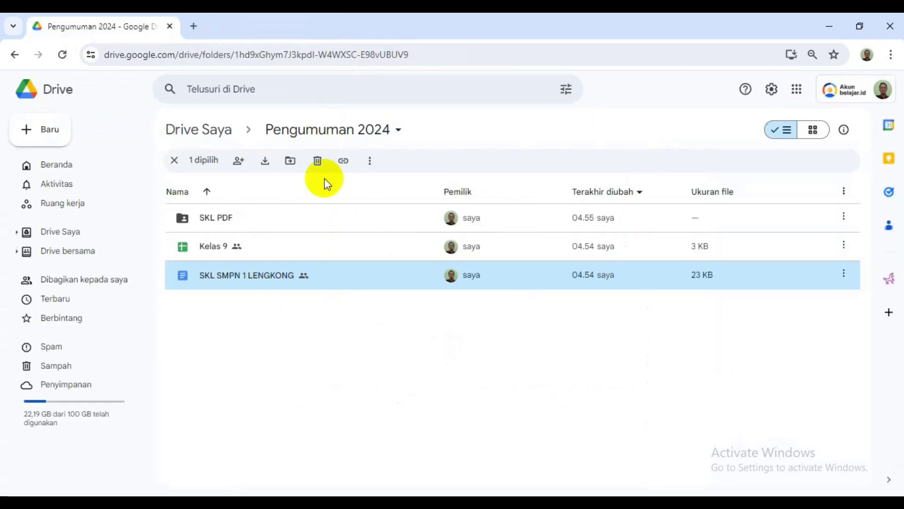
Open the Kelas 9 spreadsheet and launch the Autocrat add-on from it.
left_click(271, 317)
left_click(223, 250)
double_click(222, 249)
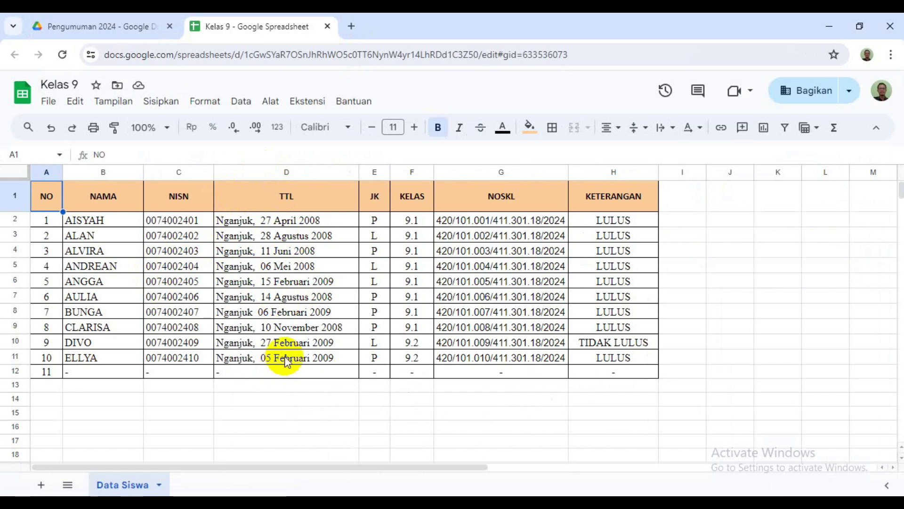
left_click(314, 110)
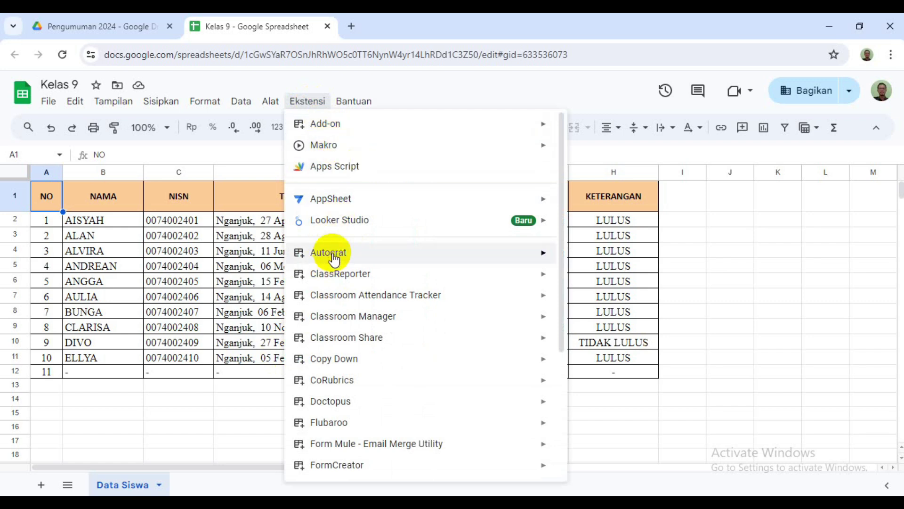
mouse_move(333, 259)
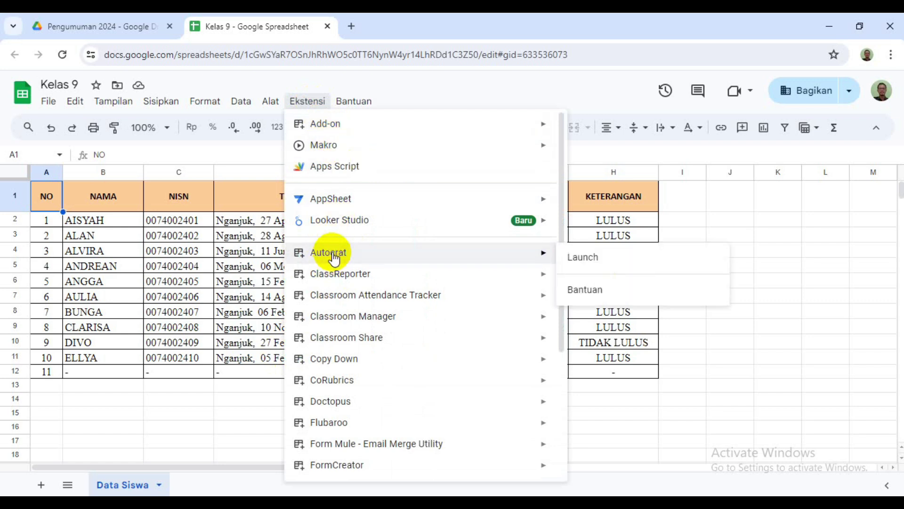
left_click(585, 259)
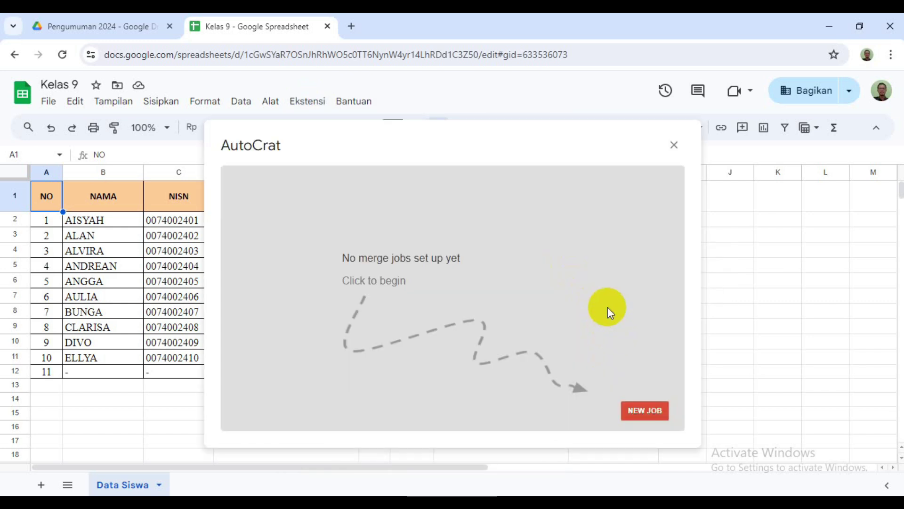
Create a new AutoCrat merge job named "SKL Online" and continue to the template choice.
left_click(646, 412)
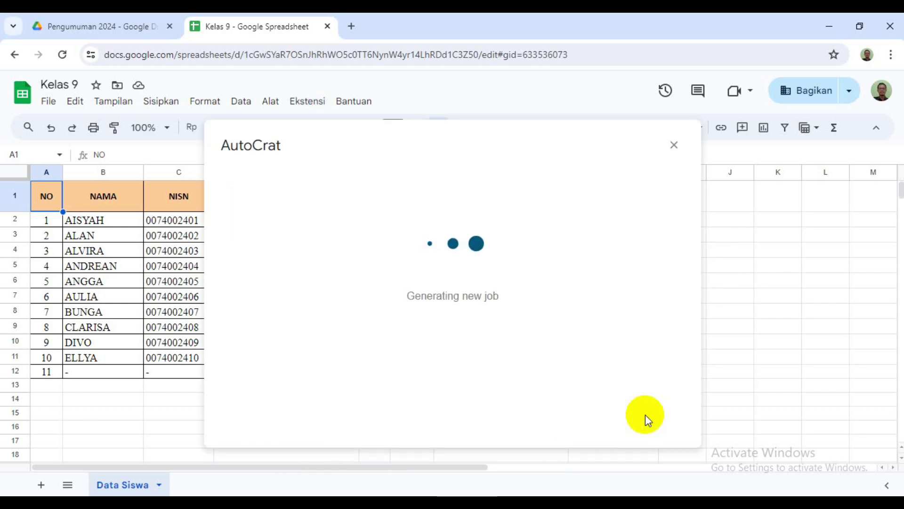
left_click(265, 236)
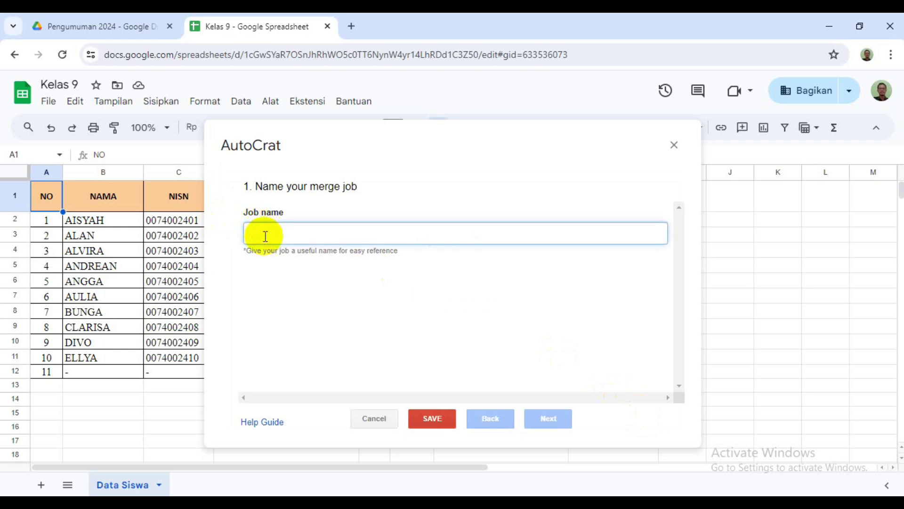
type("SKL Online")
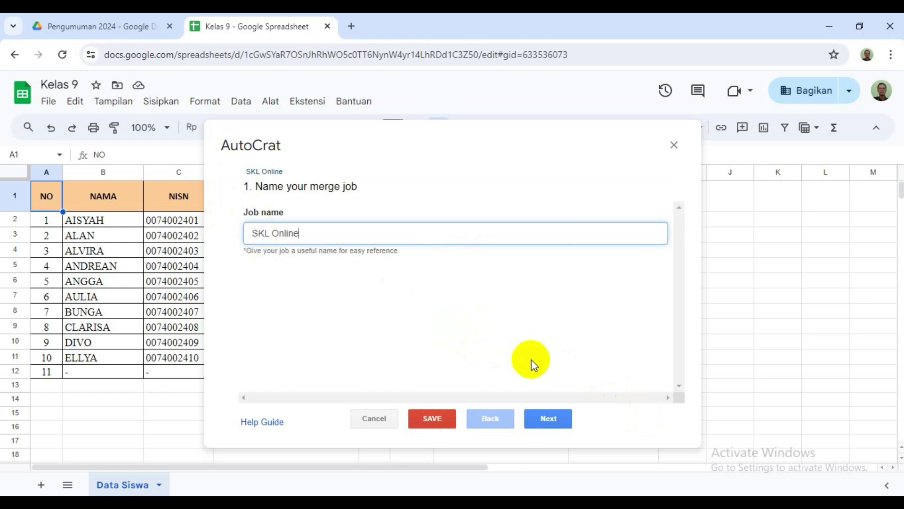
left_click(548, 418)
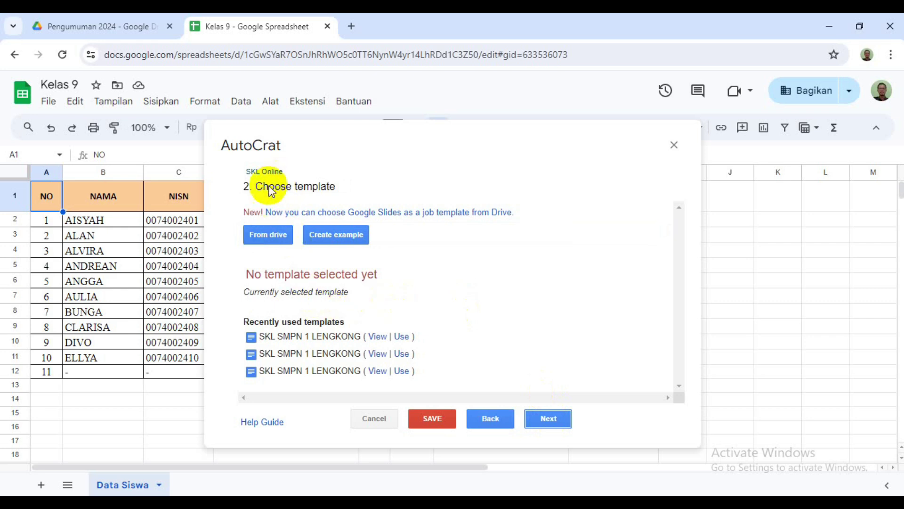
Choose the SKL SMPN 1 LENGKONG document from Drive as the merge template and continue to the data mapping.
left_click(265, 237)
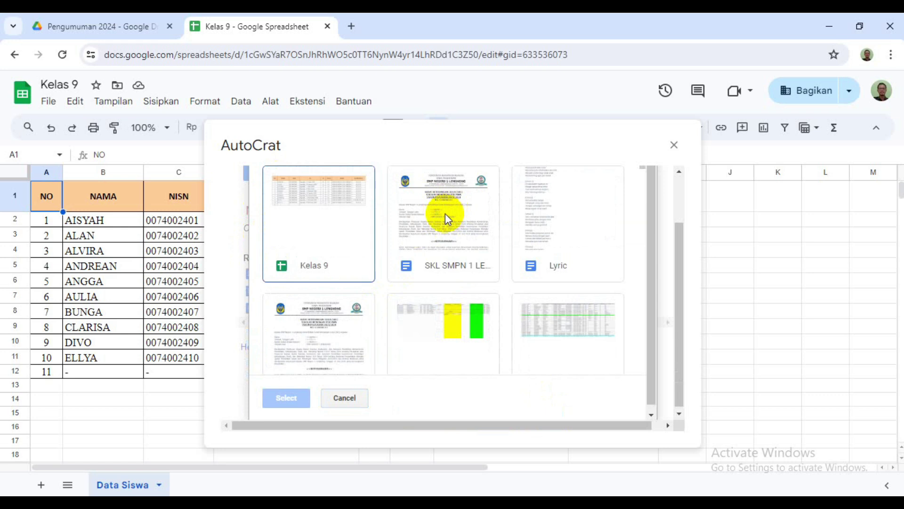
left_click(445, 213)
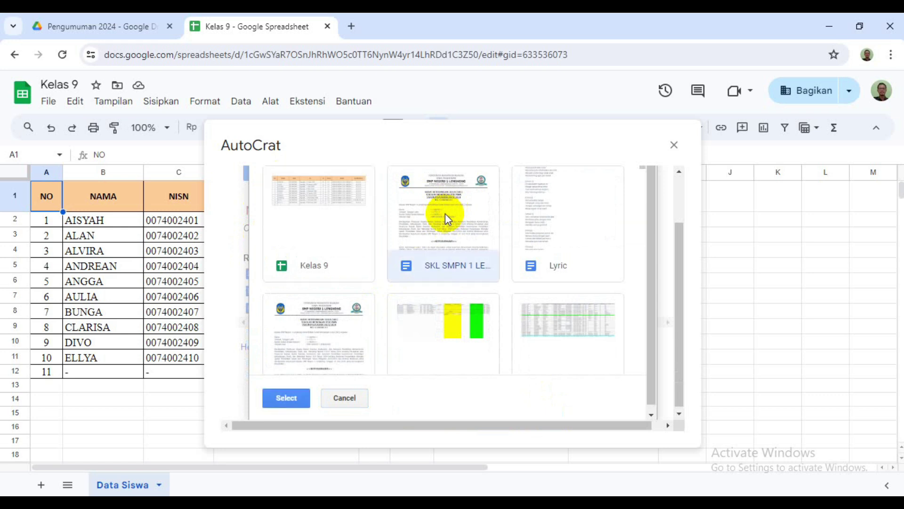
left_click(287, 397)
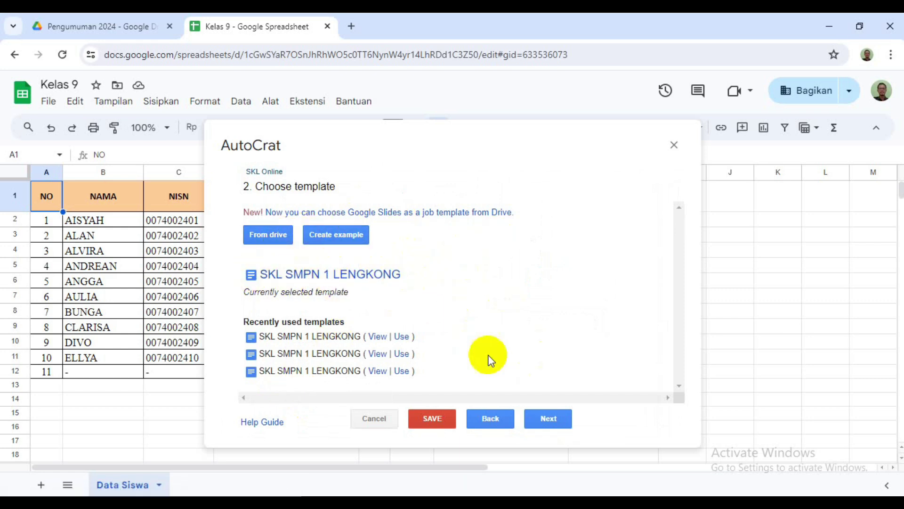
left_click(549, 418)
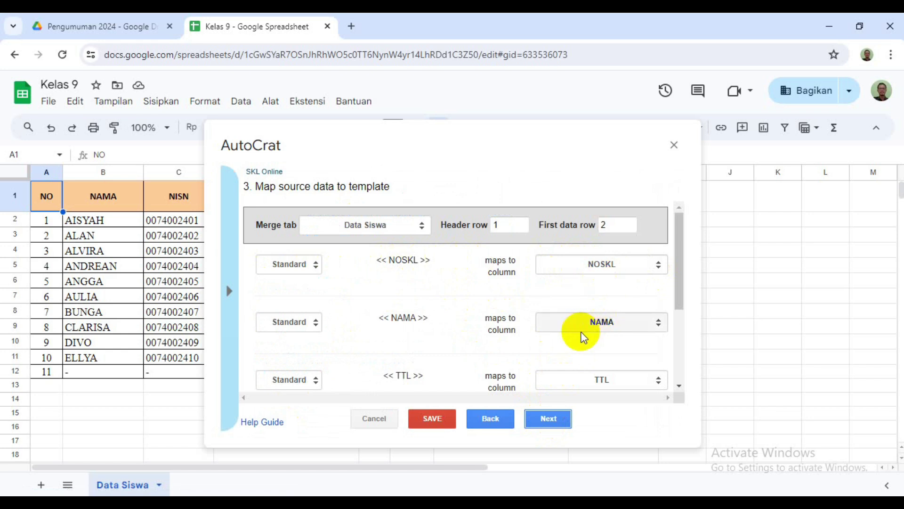
Review the tag mapping, set the NISN and KETERANGAN tags to their same-named columns, and continue to the file settings.
left_click_drag(680, 264, 688, 357)
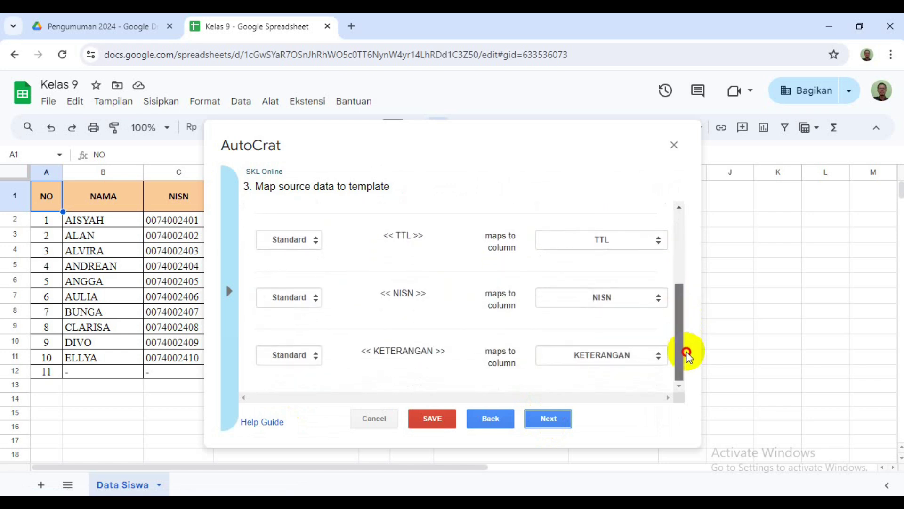
left_click(658, 299)
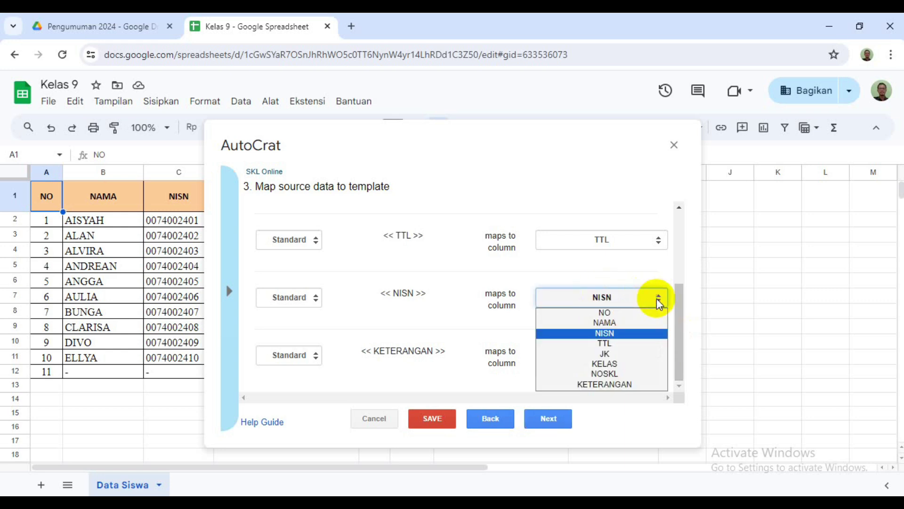
left_click(616, 335)
left_click(650, 355)
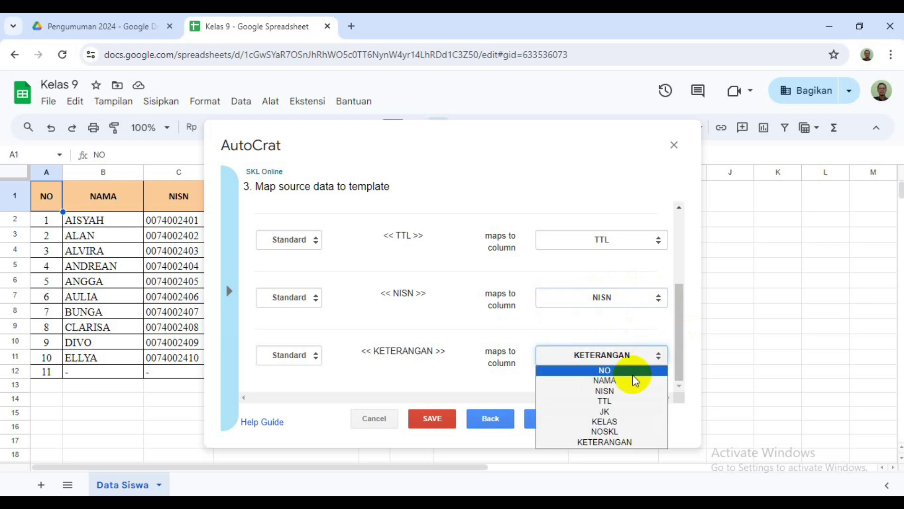
left_click(632, 443)
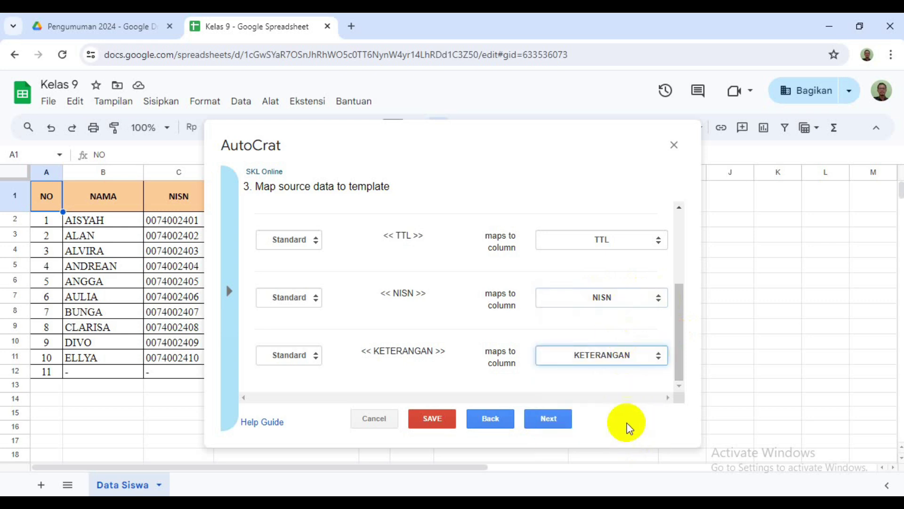
scroll(560, 271, "up", 5)
scroll(554, 288, "down", 5)
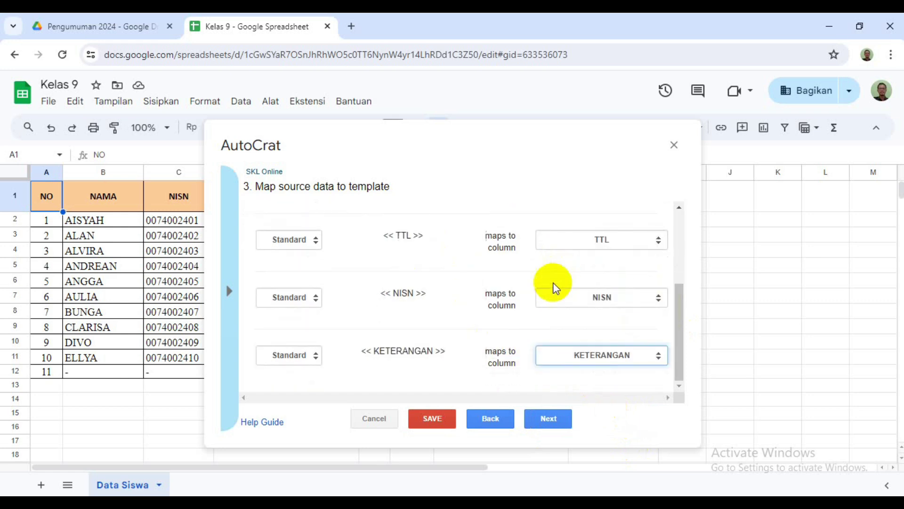
left_click(548, 419)
Set the output file name to "SKL <<NAMA>>" and the type to PDF, and continue to the destination folder settings.
left_click(286, 229)
type("S")
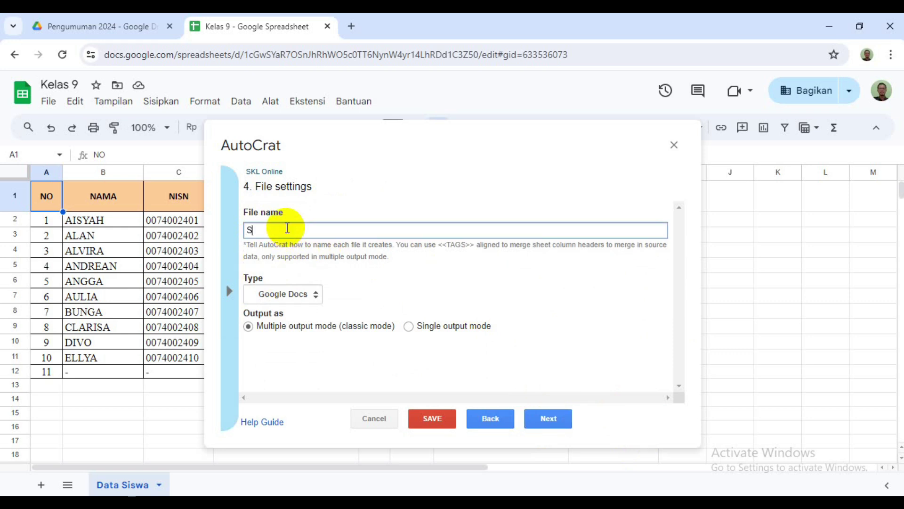
type("KL <<NAMA>>")
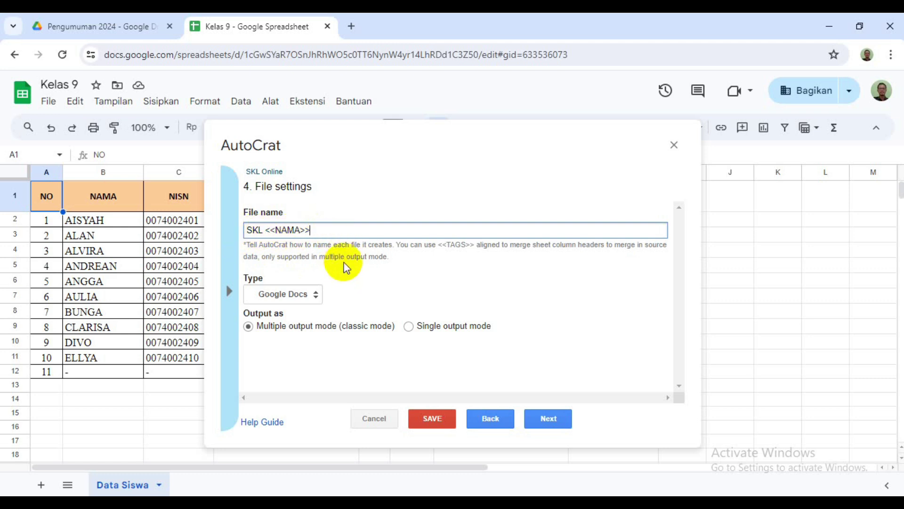
left_click(315, 295)
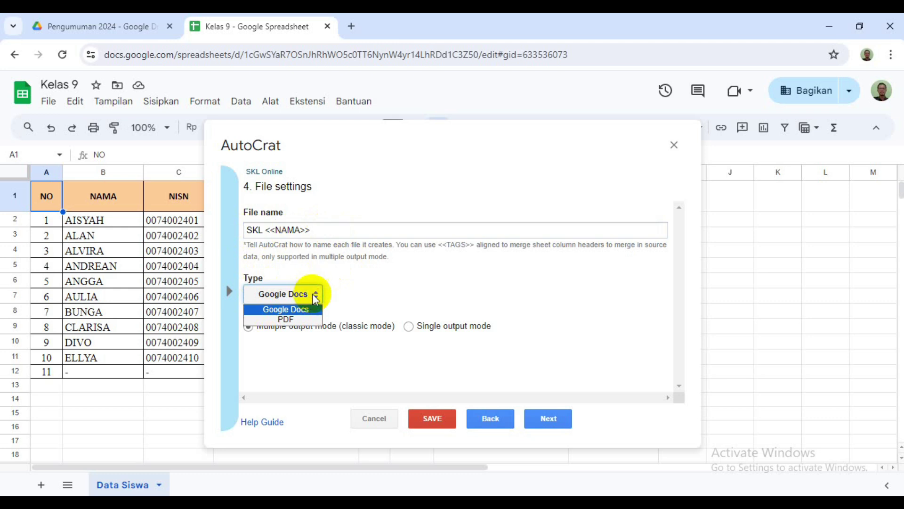
left_click(291, 320)
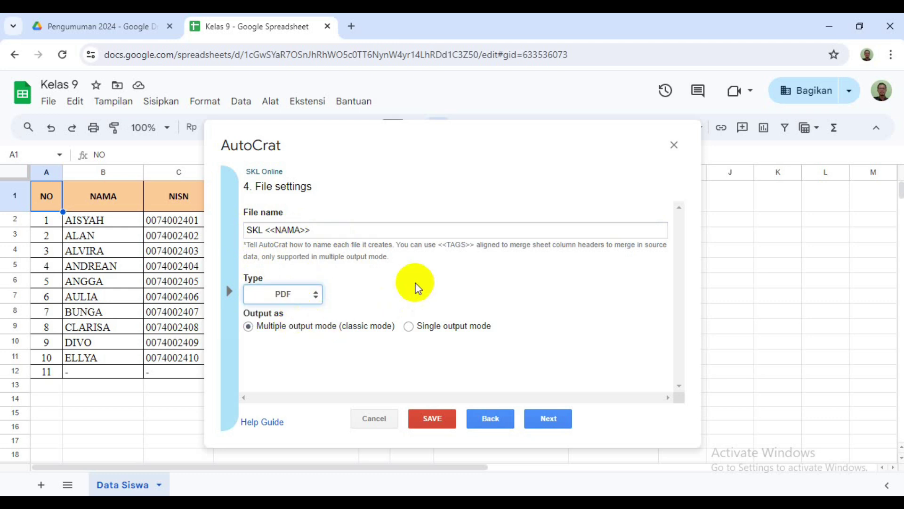
left_click(555, 430)
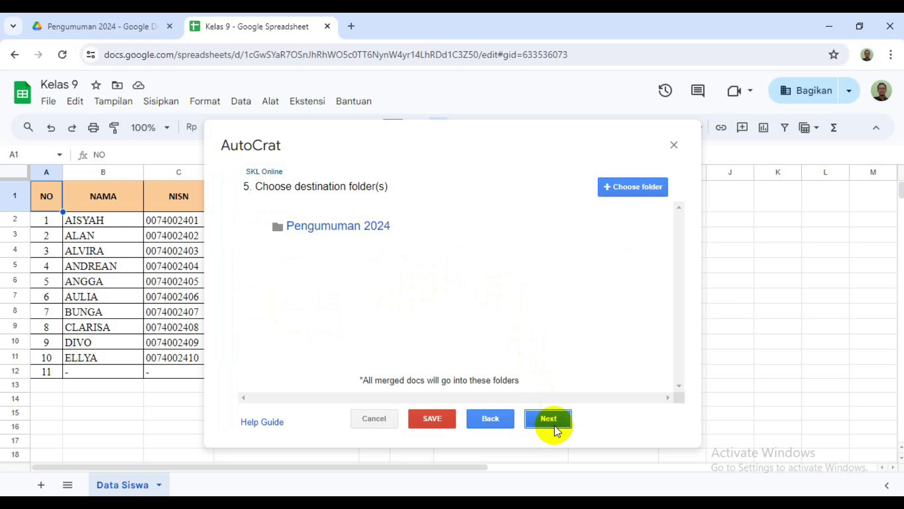
Replace the Pengumuman 2024 destination folder with the SKL PDF folder and continue to the dynamic folder reference.
mouse_move(293, 216)
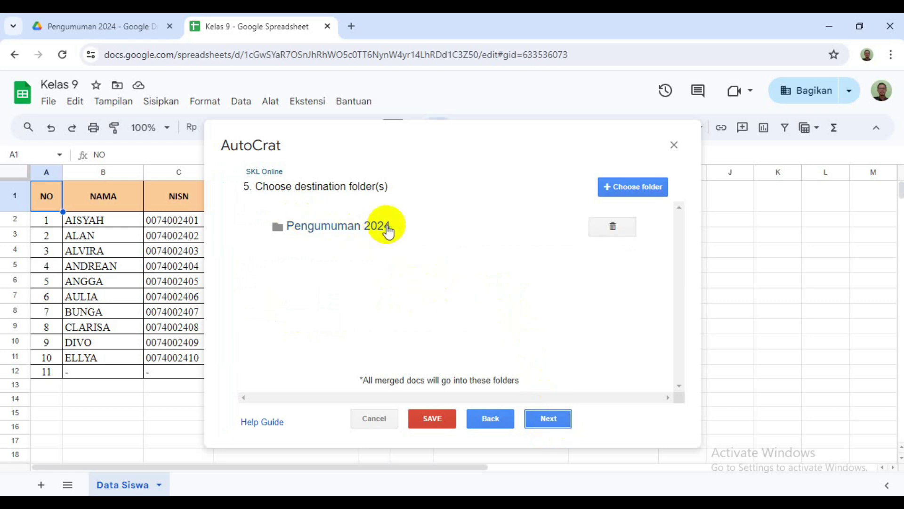
left_click(611, 227)
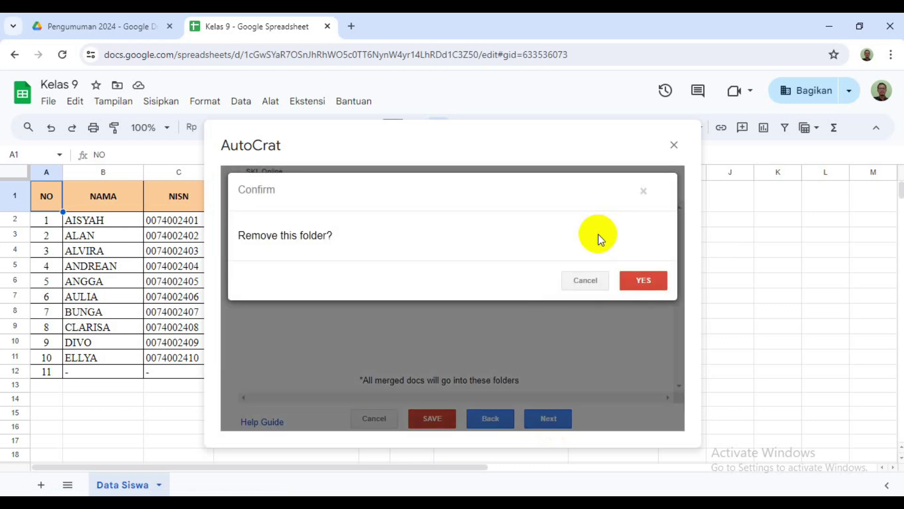
left_click(637, 282)
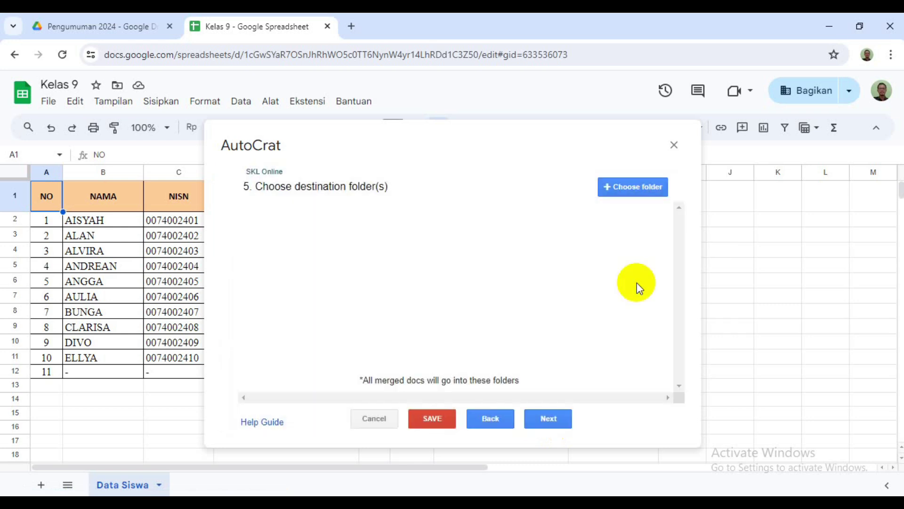
left_click(624, 188)
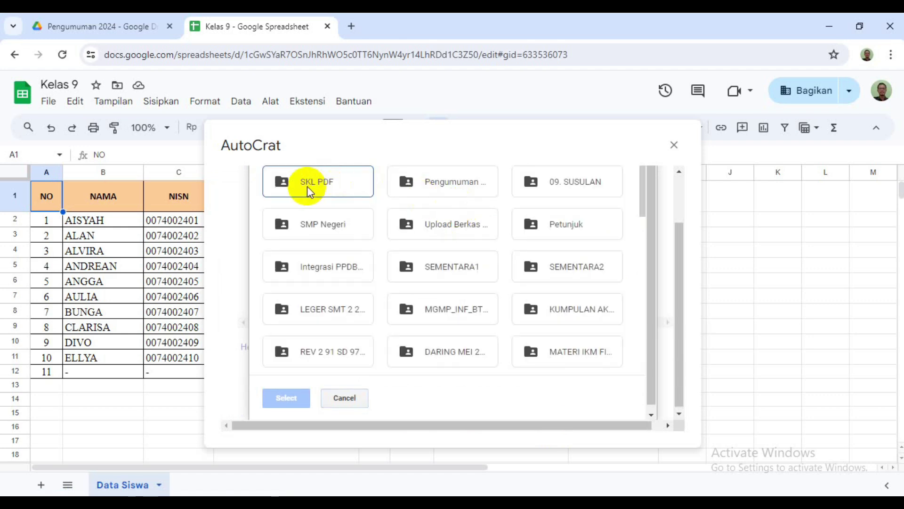
left_click(306, 183)
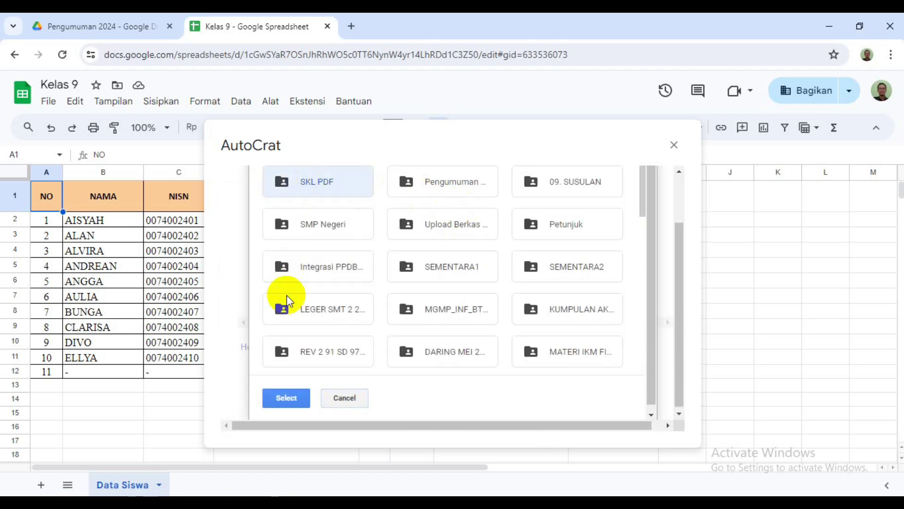
left_click(286, 400)
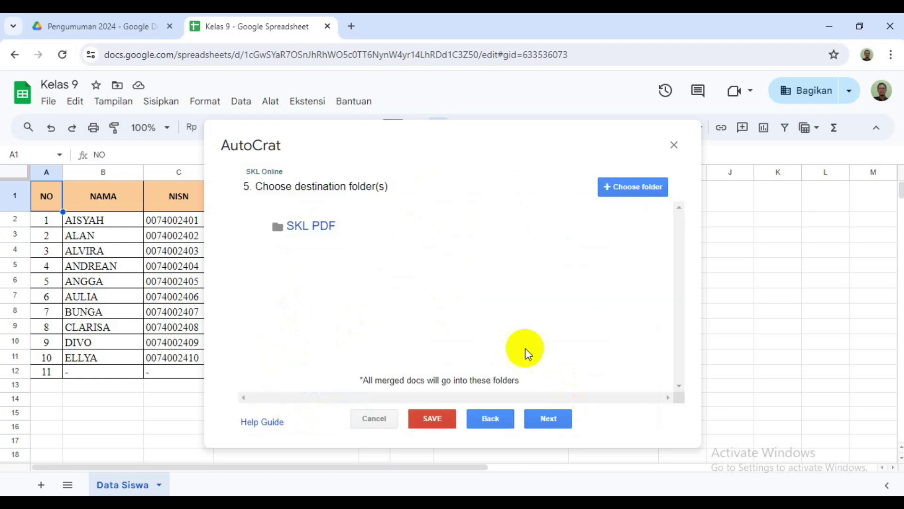
left_click(554, 421)
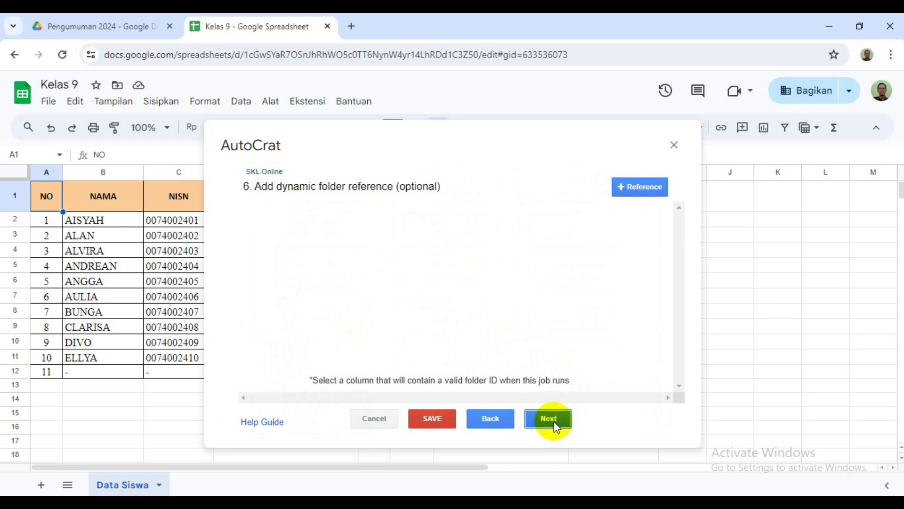
Save the SKL Online job without a folder reference, merge condition, sharing or triggers, and run it for all students.
left_click(554, 421)
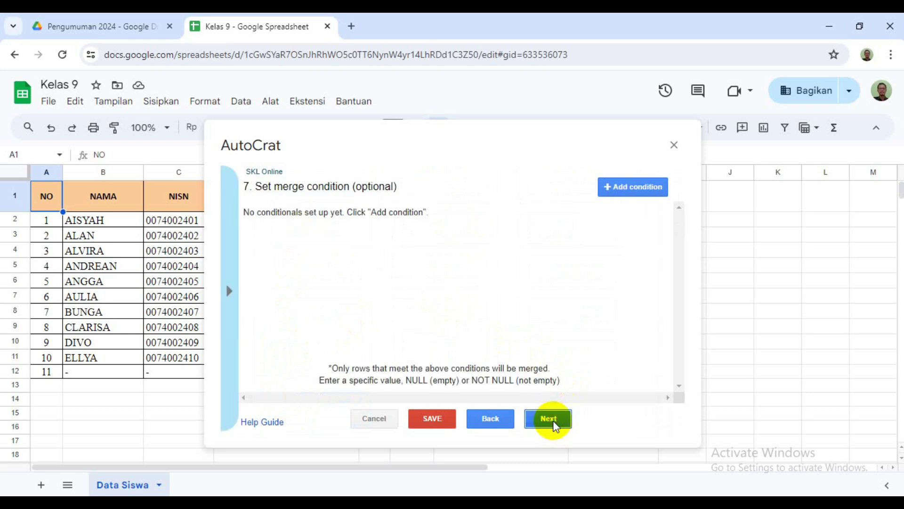
left_click(555, 431)
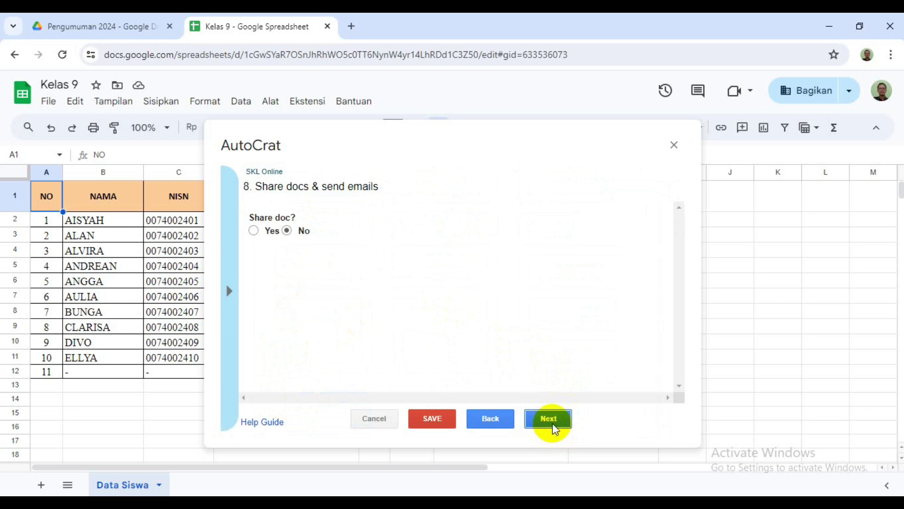
left_click(553, 423)
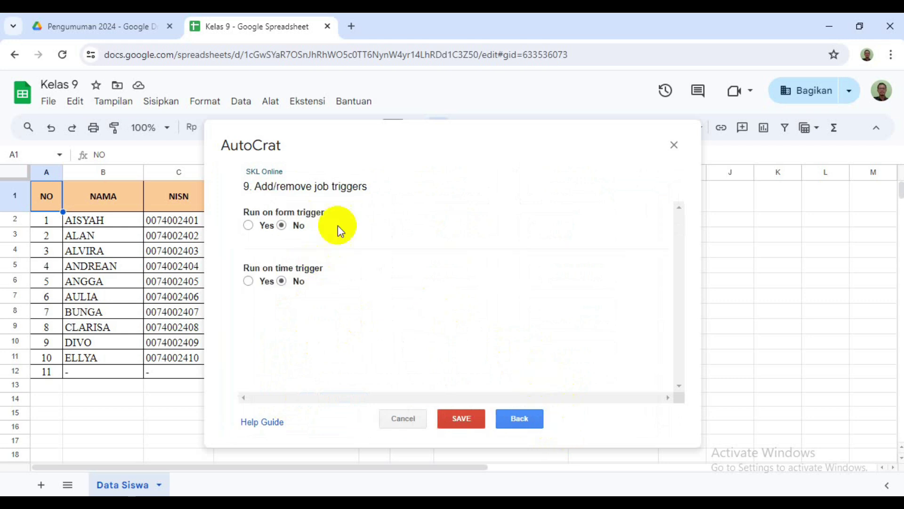
left_click(458, 424)
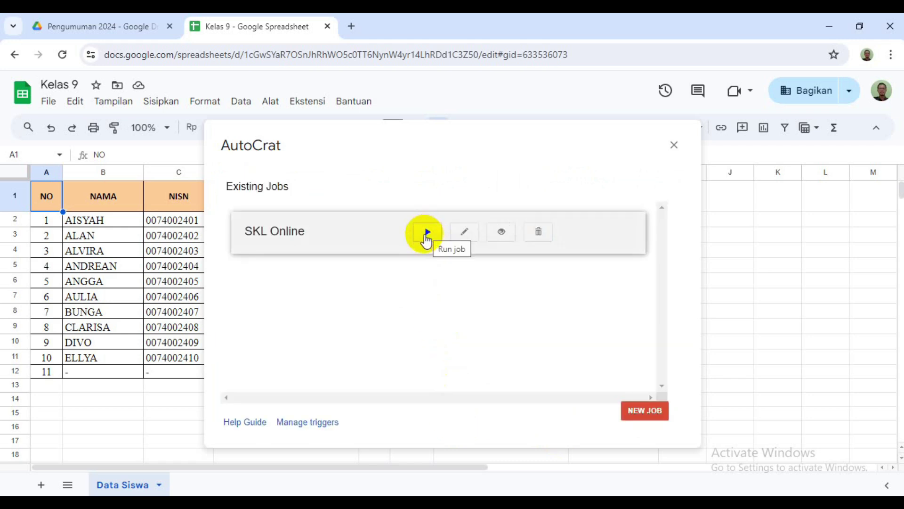
left_click(426, 233)
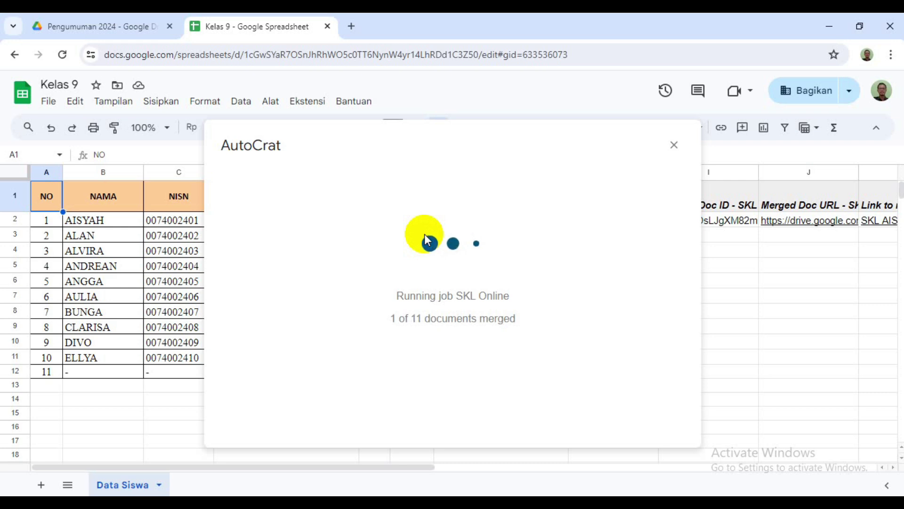
left_click(675, 146)
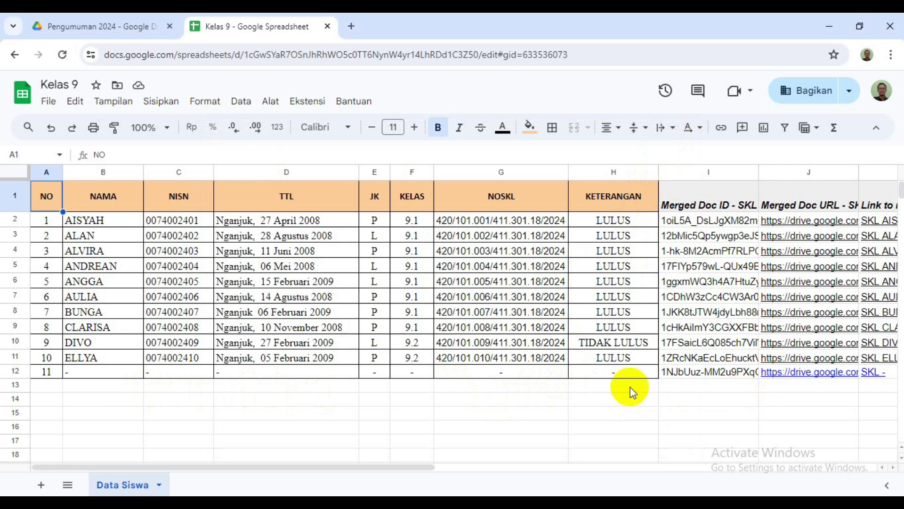
Replace the AutoCrat merge results in row 12, cells I12 to L12, with the "-" from the KETERANGAN column.
left_click(621, 376)
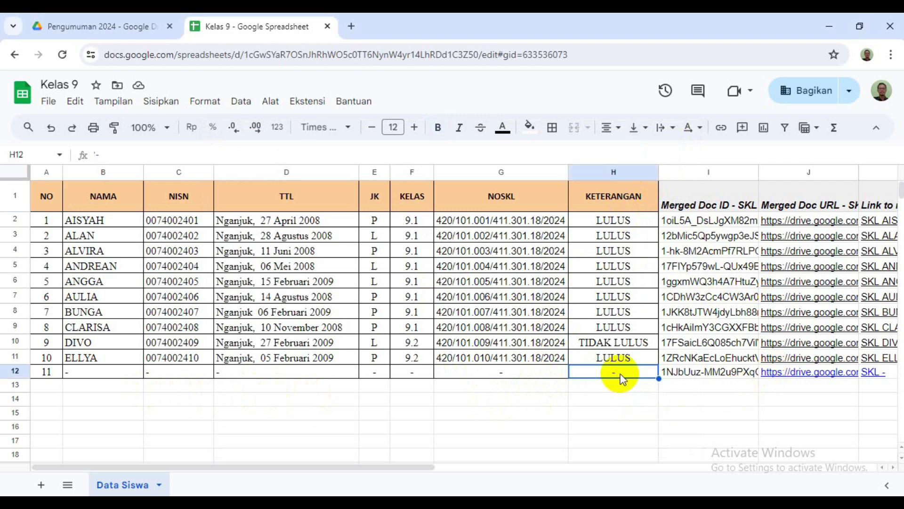
key("Right")
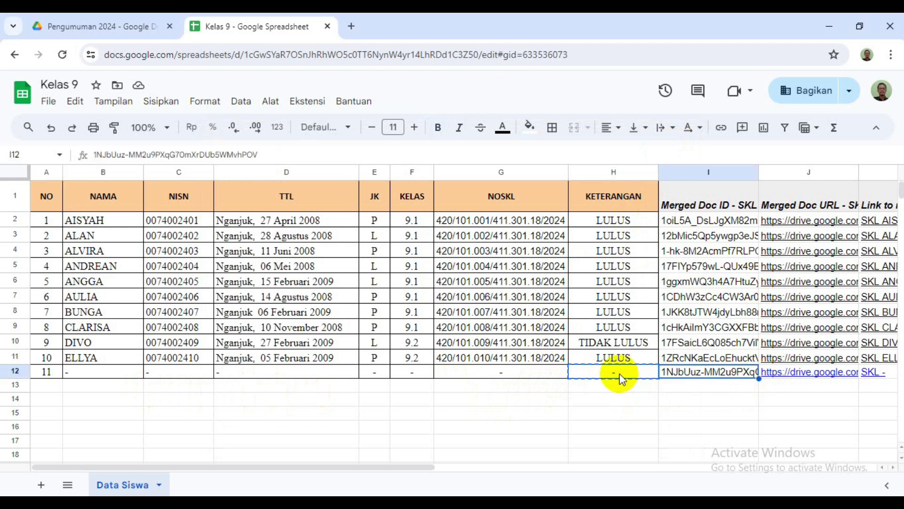
key("ctrl+v")
key("Right")
key("ctrl+v")
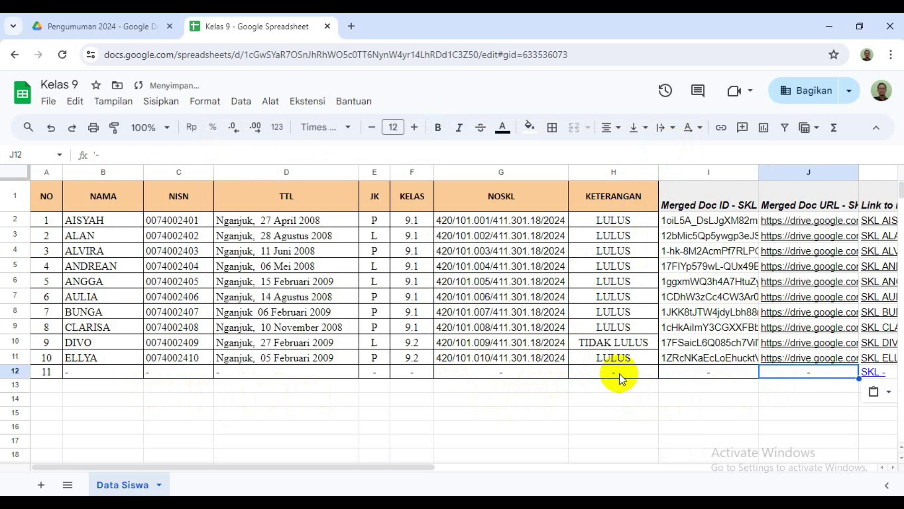
key("Right")
key("ctrl+v")
key("Right")
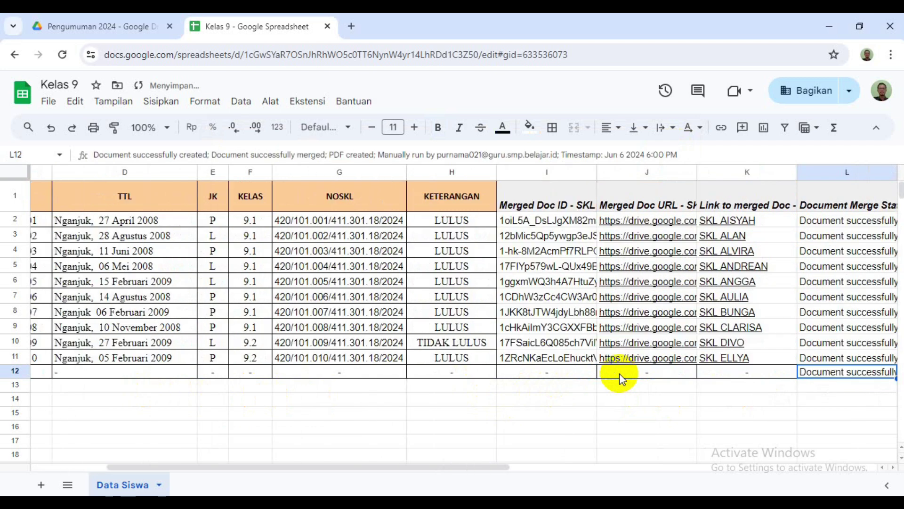
key("ctrl+v")
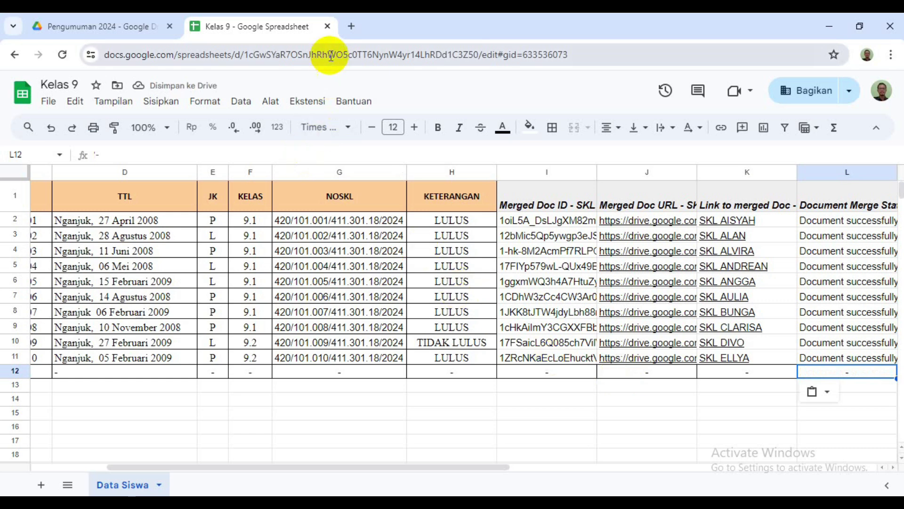
Close the Kelas 9 spreadsheet, review the generated PDF letters in Drive's SKL PDF folder, and return to Pengumuman 2024.
left_click(328, 27)
double_click(223, 215)
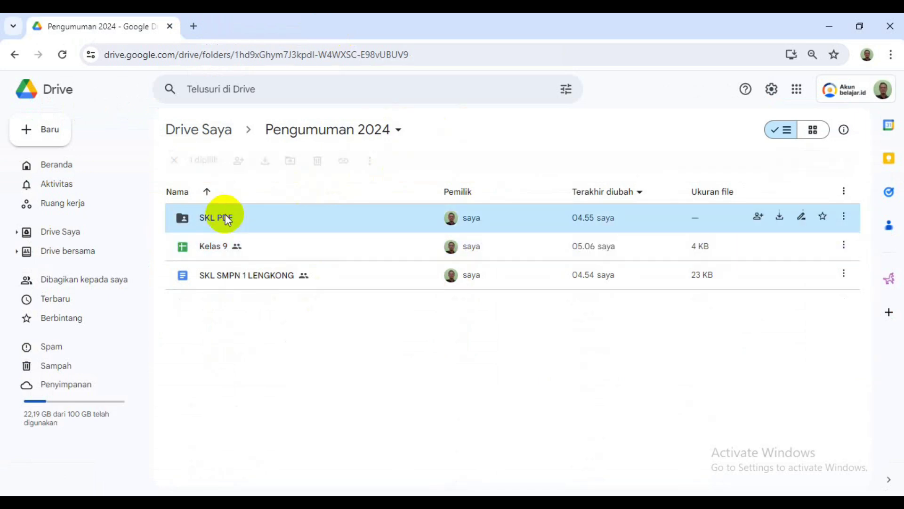
scroll(298, 264, "down", 1)
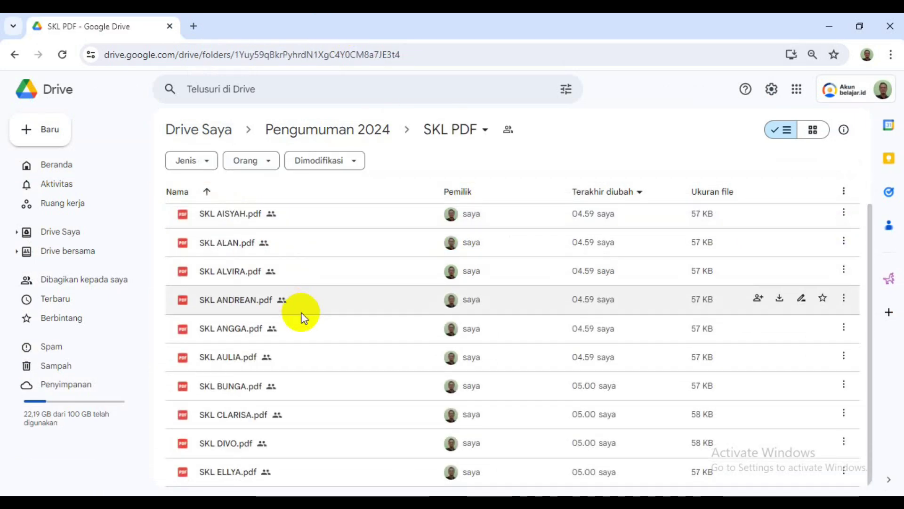
scroll(301, 318, "up", 1)
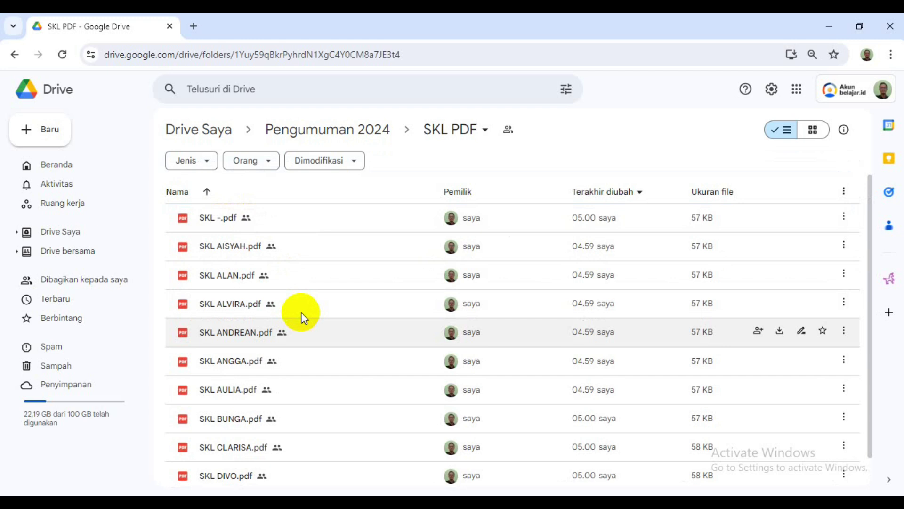
scroll(302, 318, "down", 1)
scroll(301, 318, "up", 1)
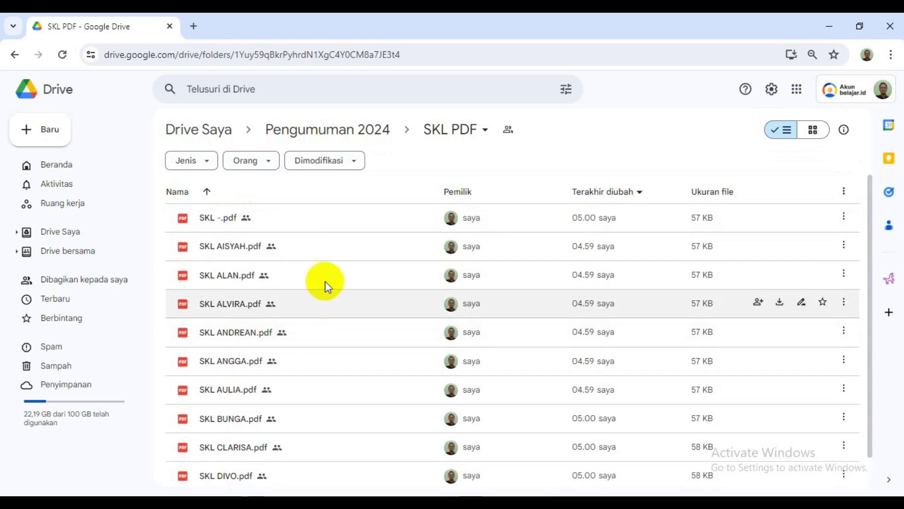
left_click(328, 134)
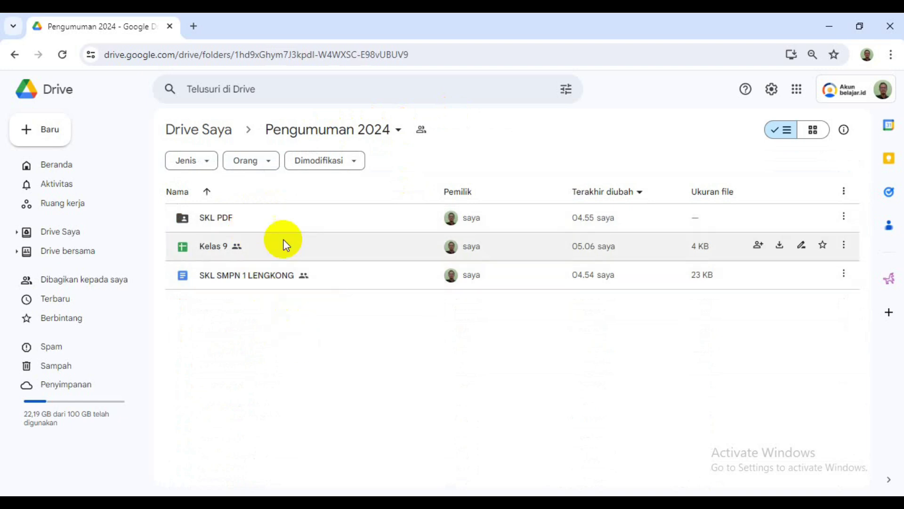
Search the web for "looker studio" in a new browser tab and open Looker Studio.
left_click(195, 26)
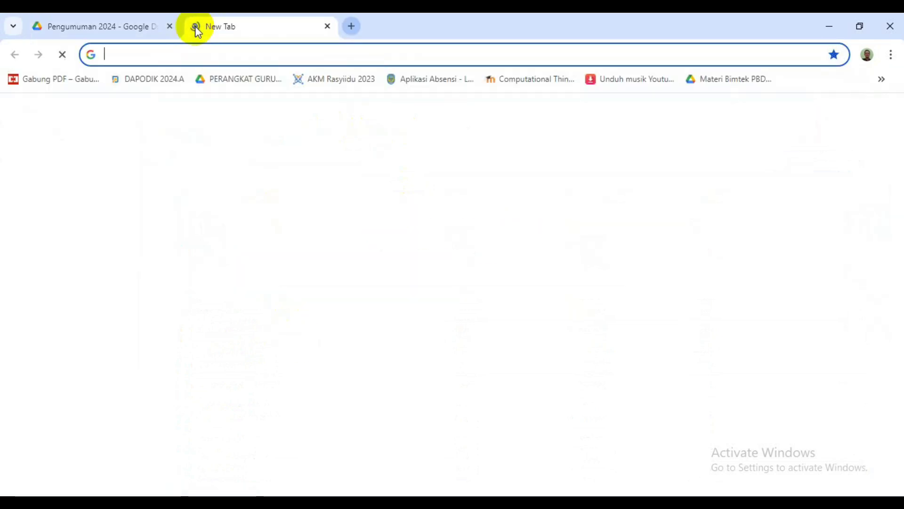
type("loo")
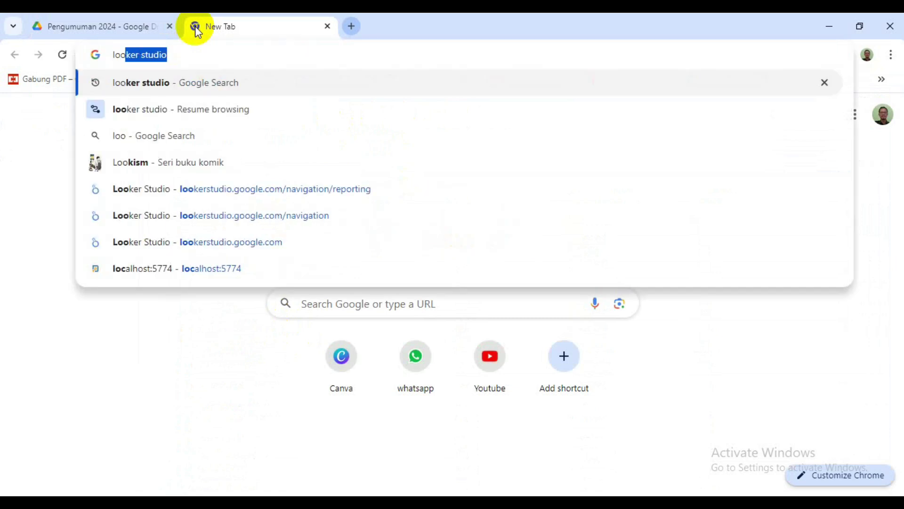
left_click(187, 55)
key("Return")
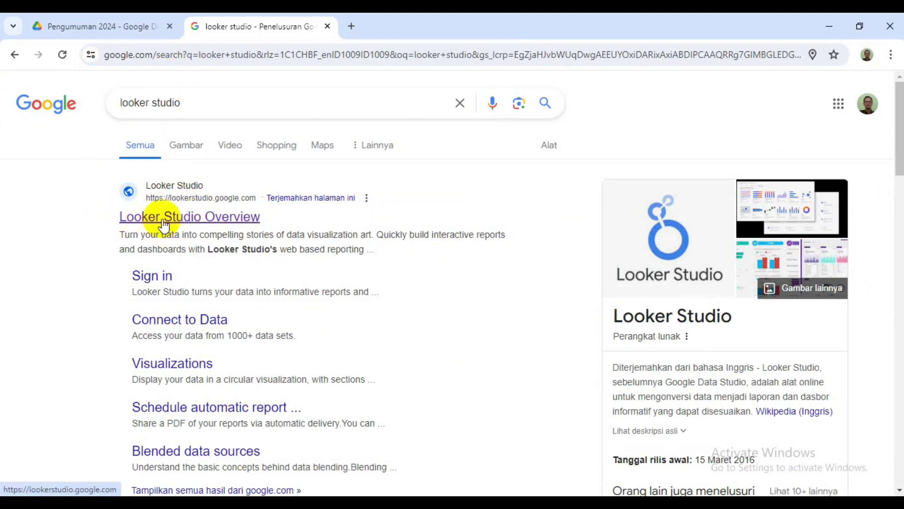
left_click(163, 225)
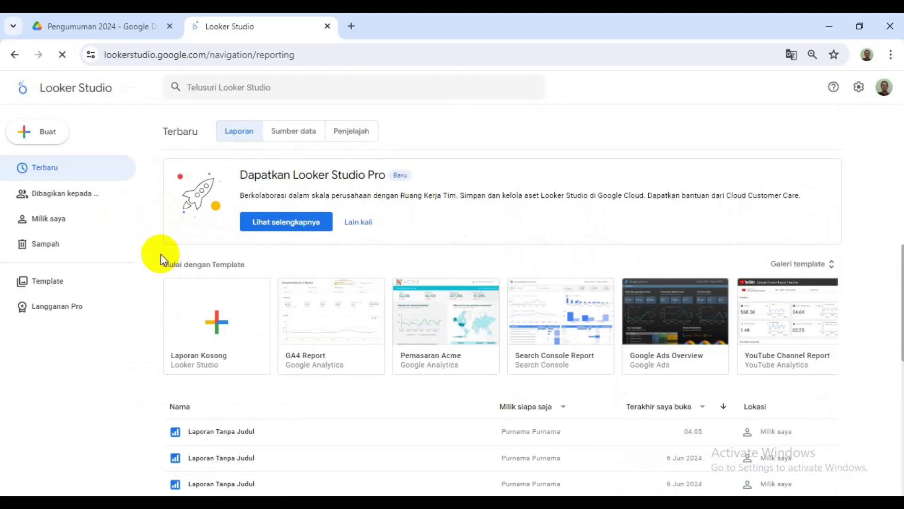
Create a blank report and add the Data Siswa worksheet of the Kelas 9 Google spreadsheet as its data source.
left_click(212, 327)
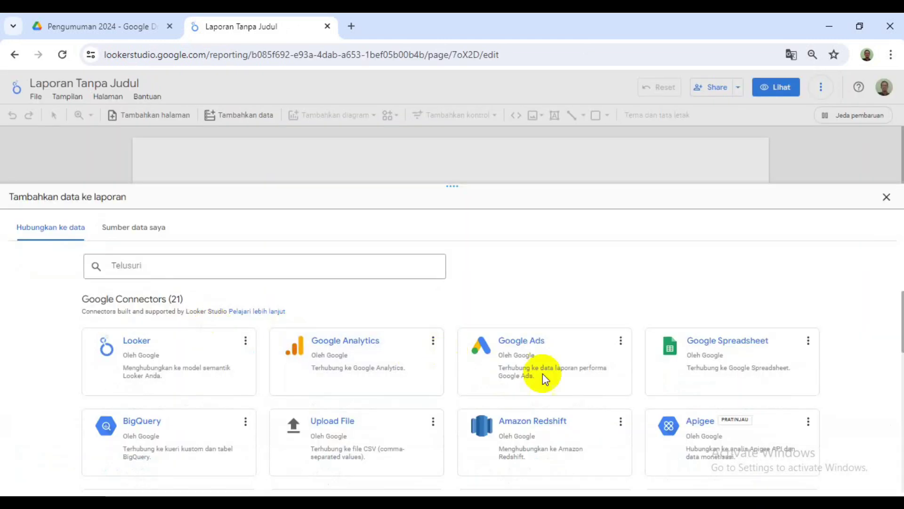
left_click(699, 341)
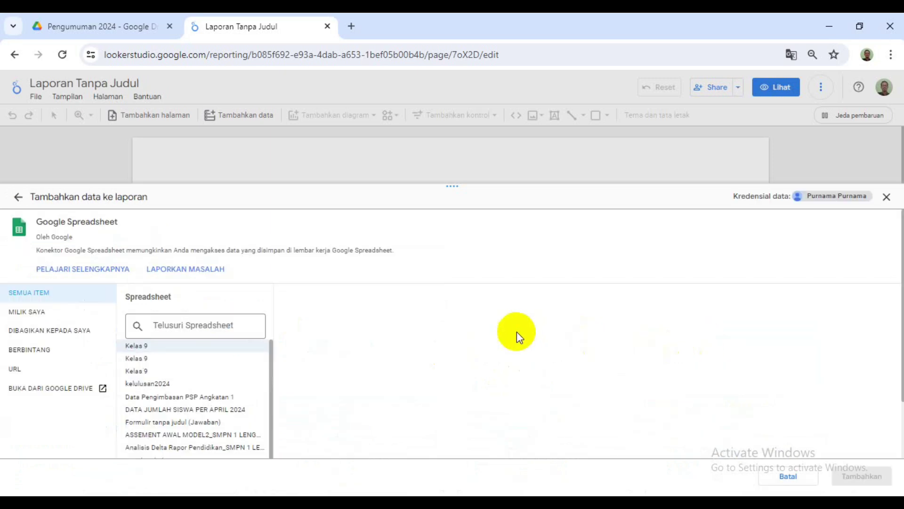
left_click(146, 348)
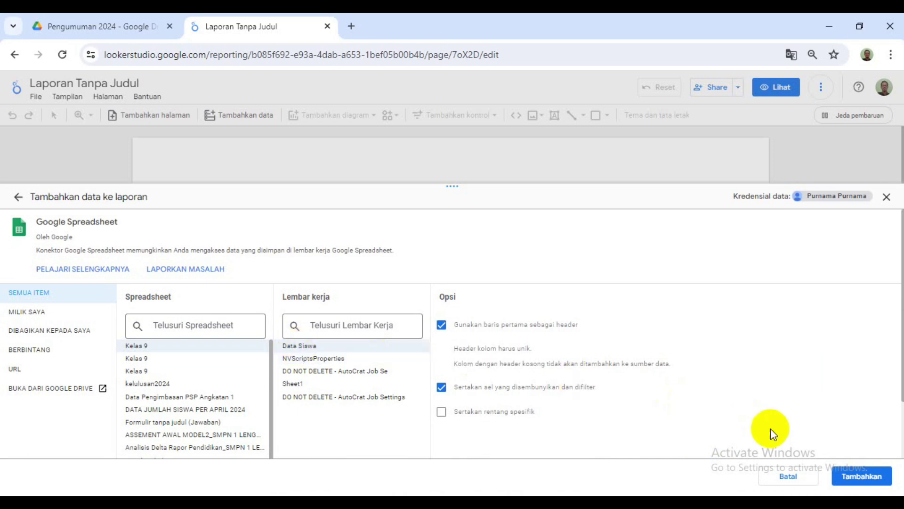
left_click(860, 475)
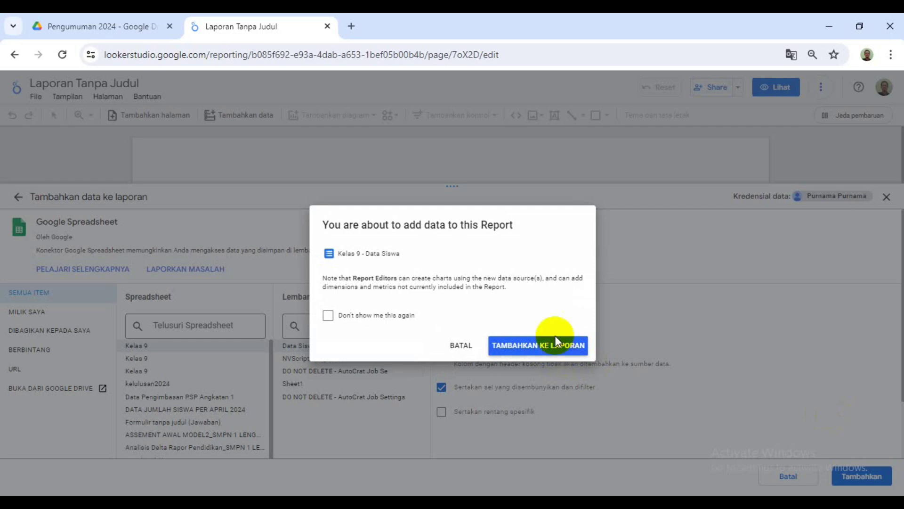
left_click(531, 349)
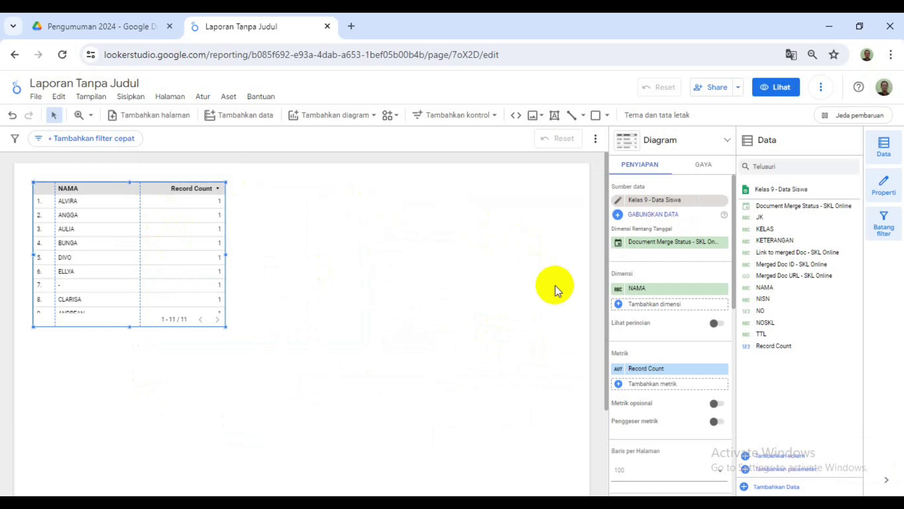
Add NISN and JK as dimensions to the student table after NAMA.
left_click(651, 309)
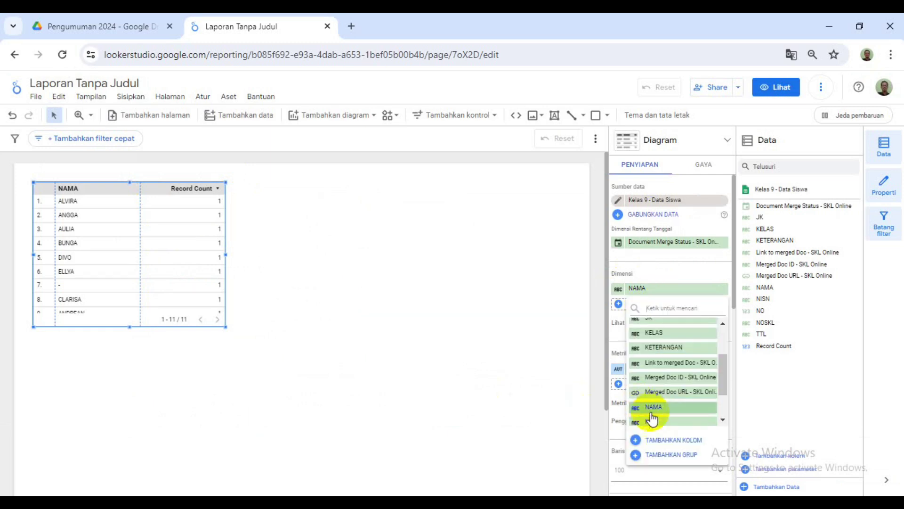
left_click(659, 423)
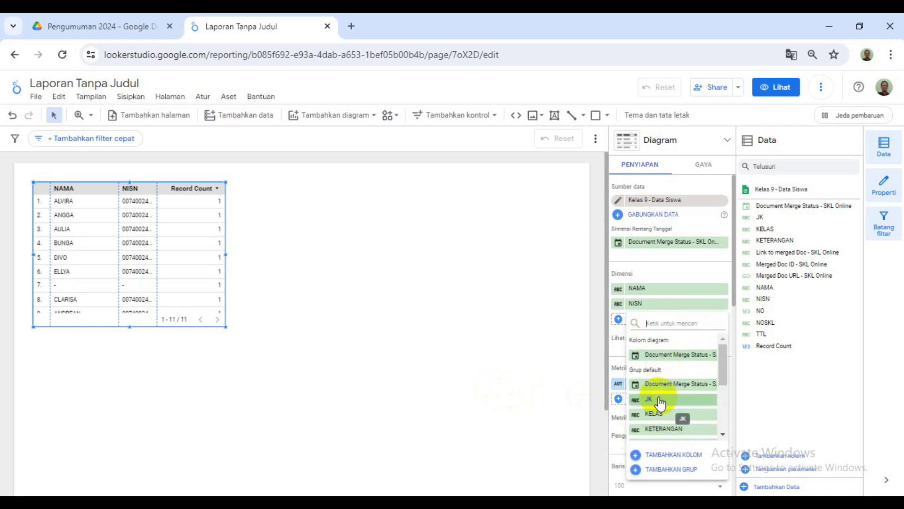
left_click(658, 399)
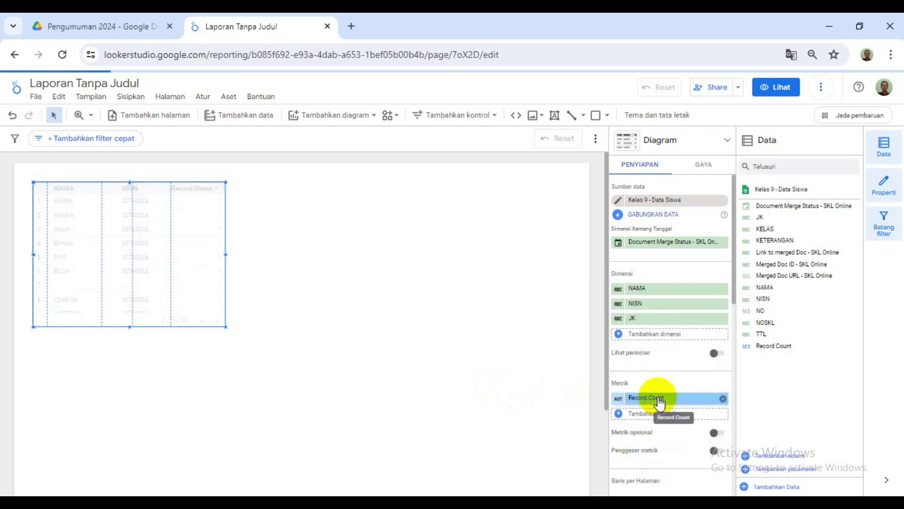
Add KELAS and Merged Doc URL - SKL Online as dimensions to the student table after JK.
left_click(667, 335)
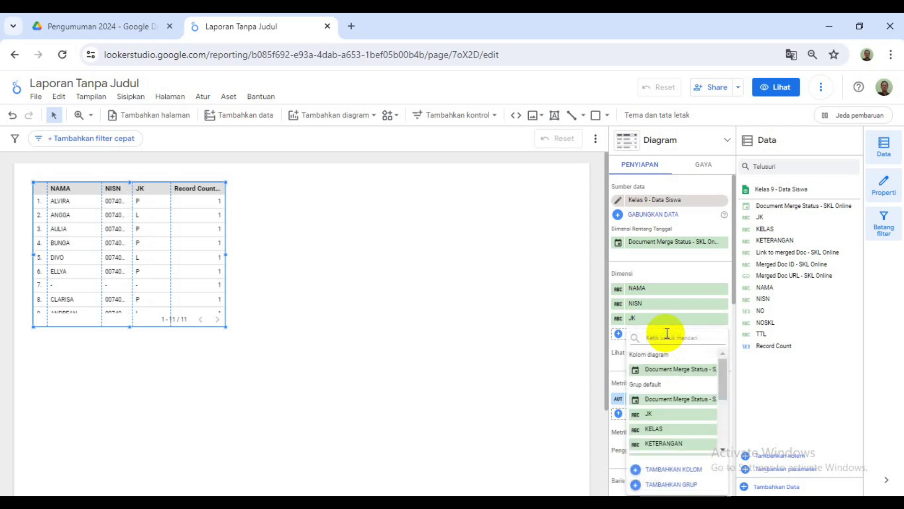
left_click(652, 429)
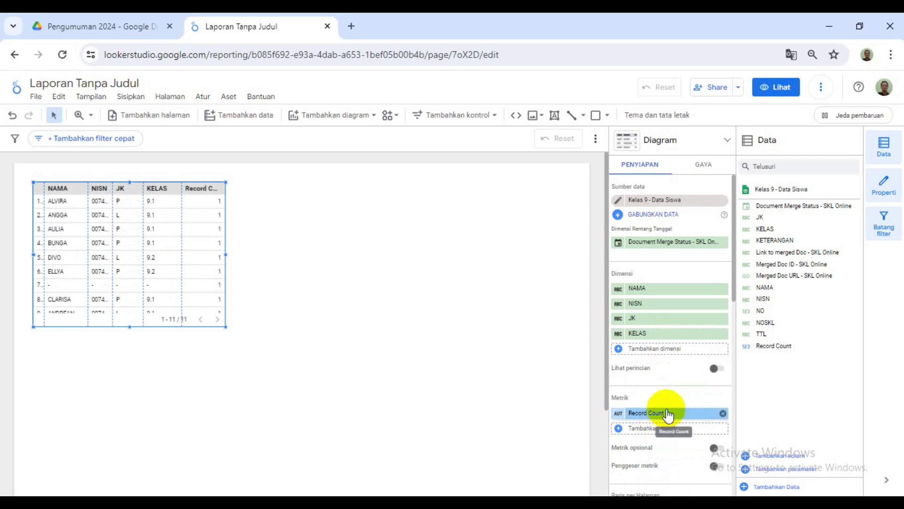
left_click(676, 351)
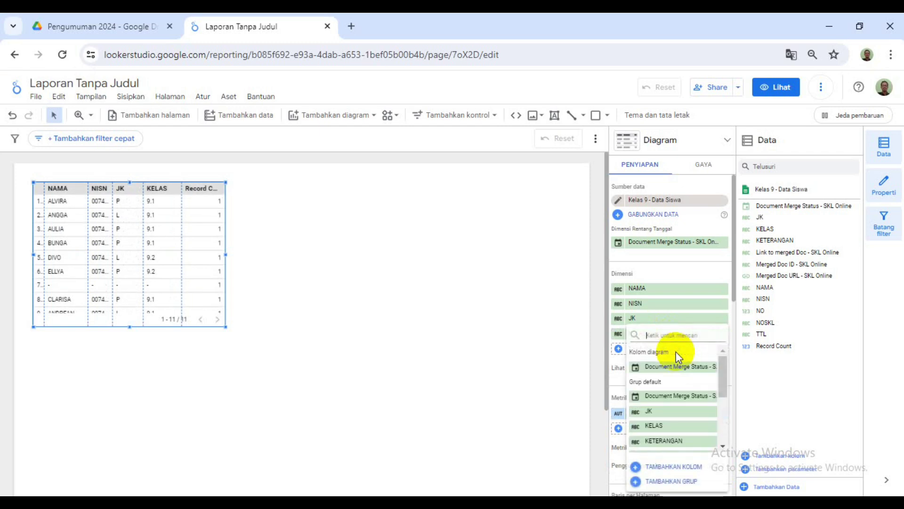
left_click_drag(724, 376, 711, 443)
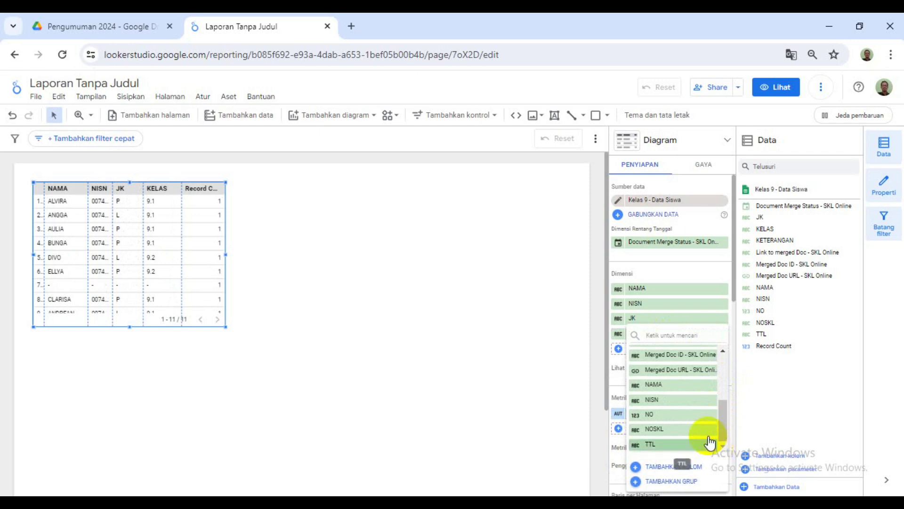
left_click(639, 372)
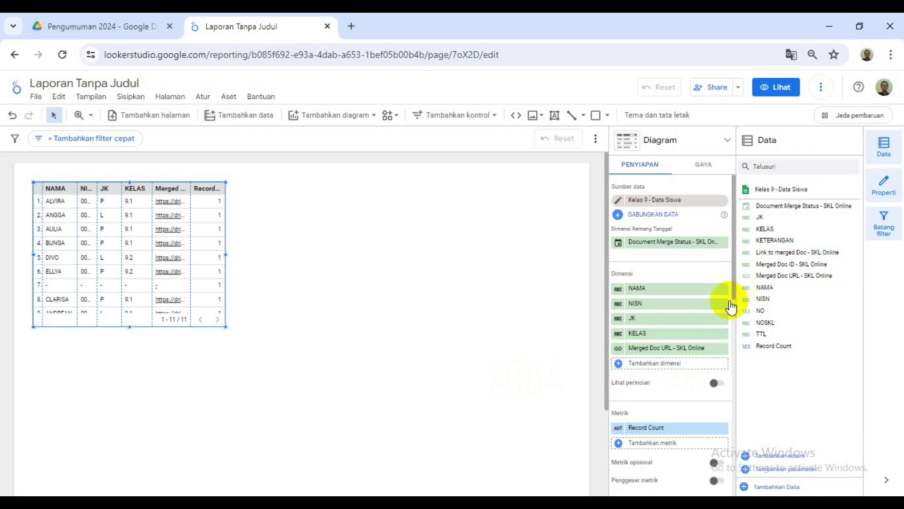
Remove the Record Count metric from the student table and widen the table to nearly the full page width.
scroll(677, 345, "down", 3)
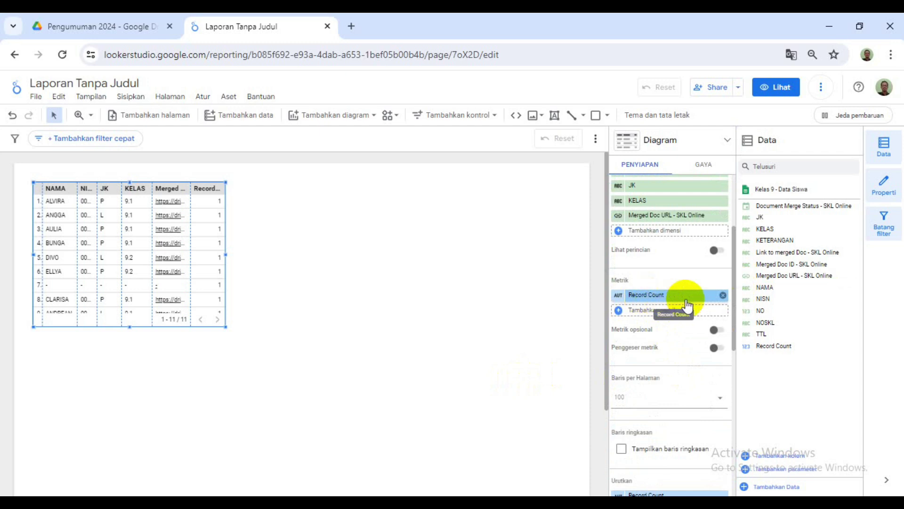
left_click(723, 295)
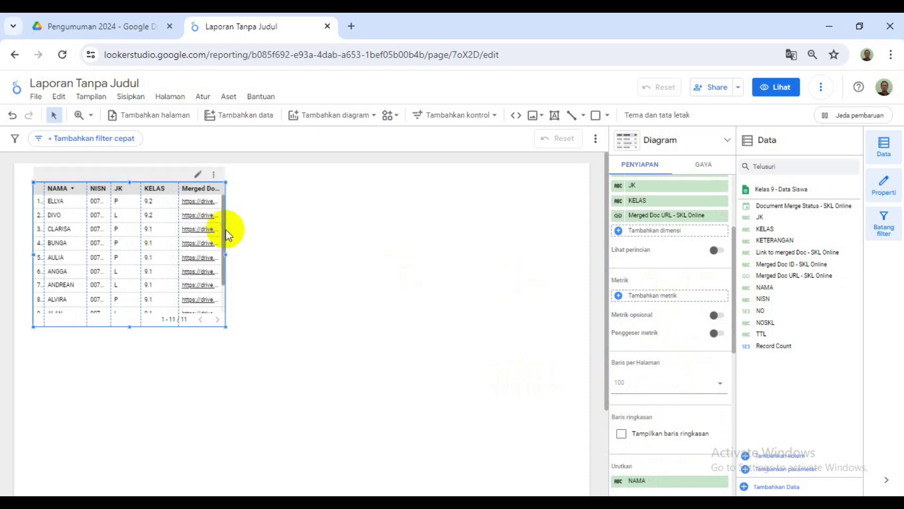
left_click_drag(227, 254, 562, 274)
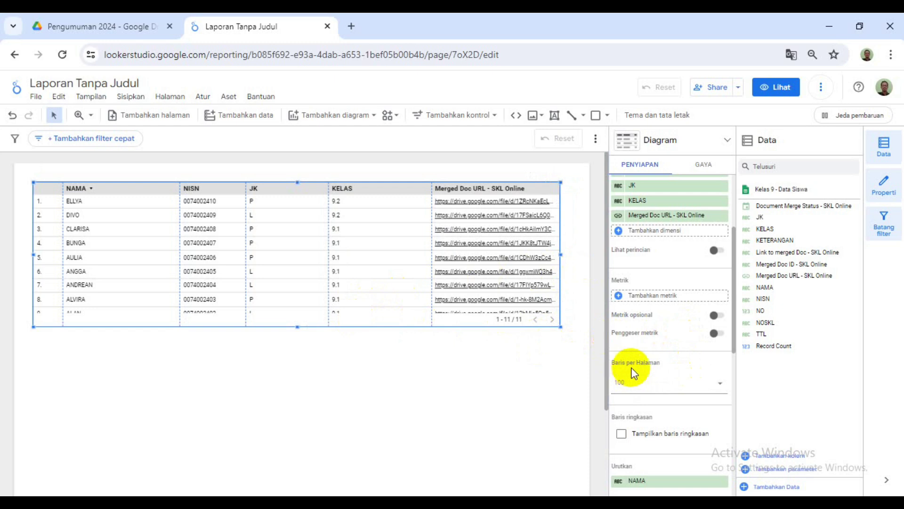
Set the table to 1 row per page and shorten its frame to fit the header and single row.
left_click(669, 389)
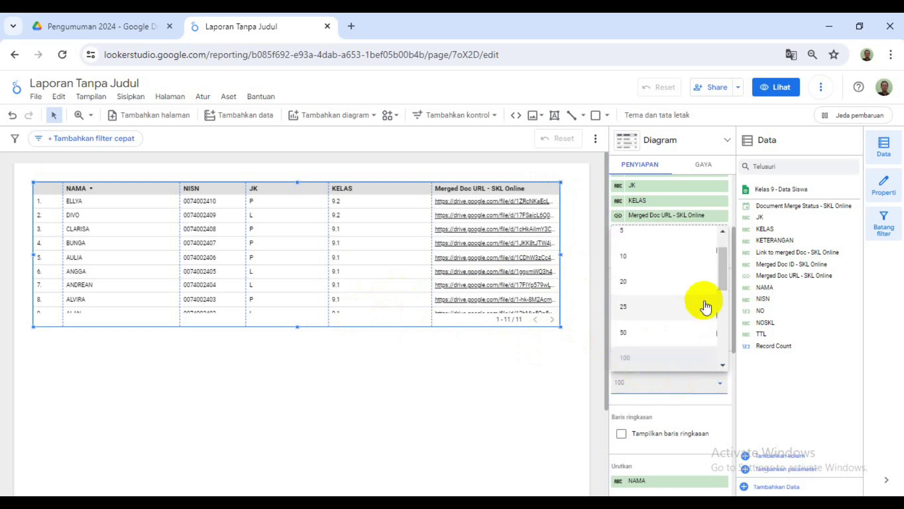
left_click_drag(723, 286, 721, 242)
left_click(636, 244)
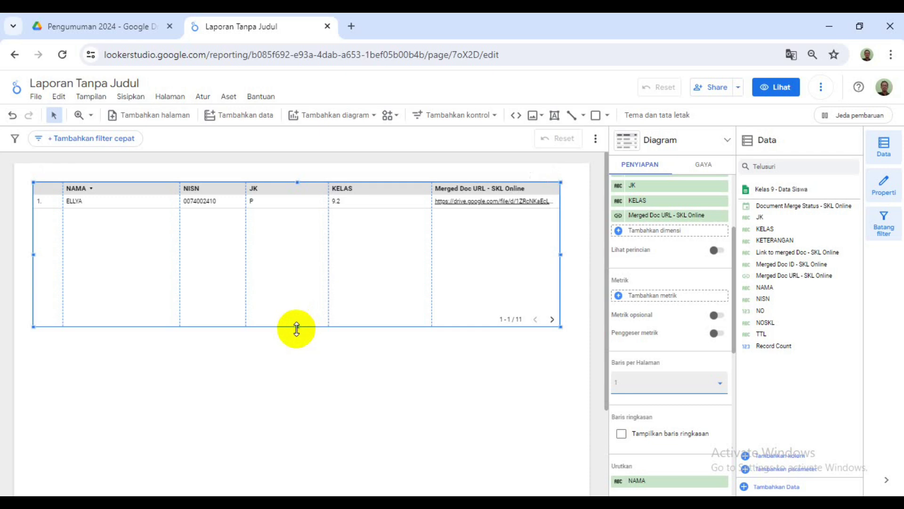
left_click_drag(297, 326, 306, 229)
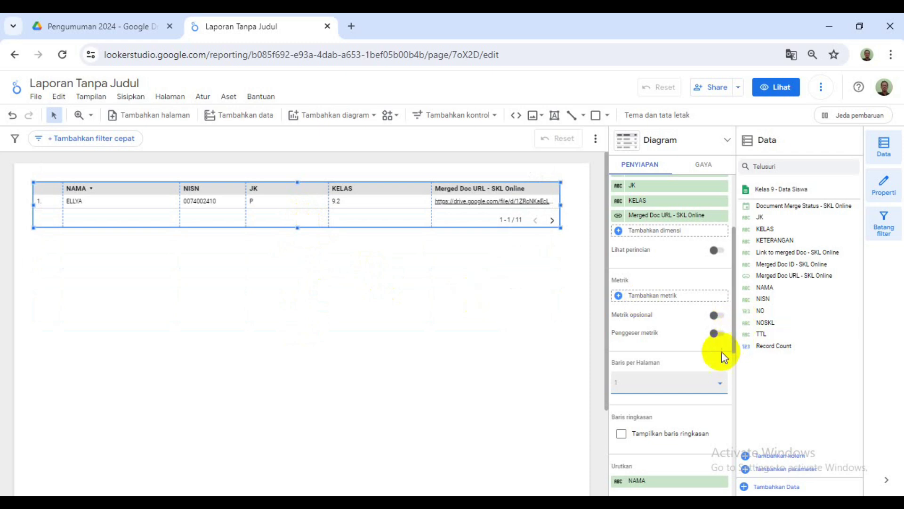
Sort the student table by NAMA in ascending order (Menaik).
scroll(670, 367, "down", 1)
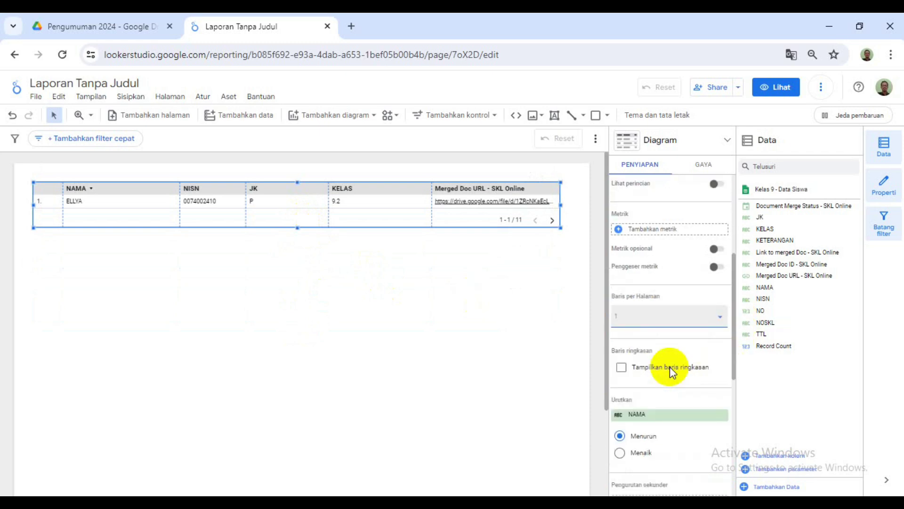
scroll(672, 372, "down", 1)
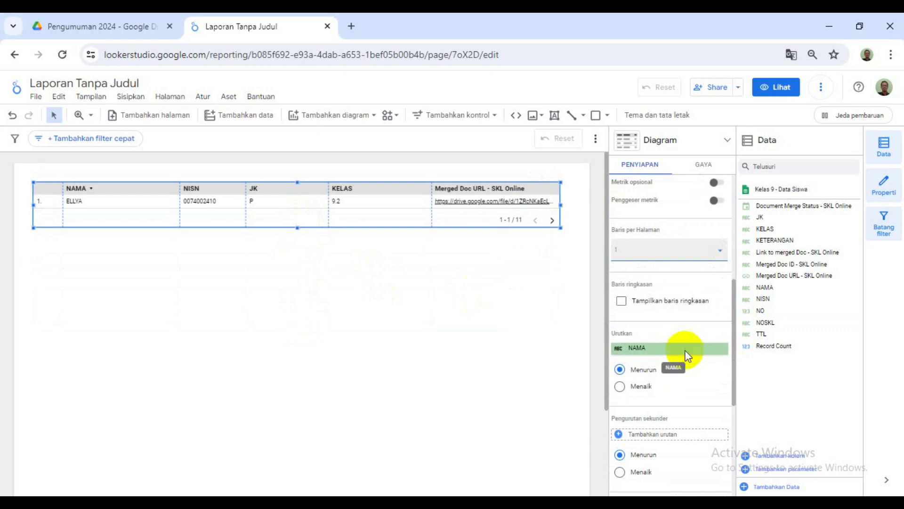
left_click(619, 387)
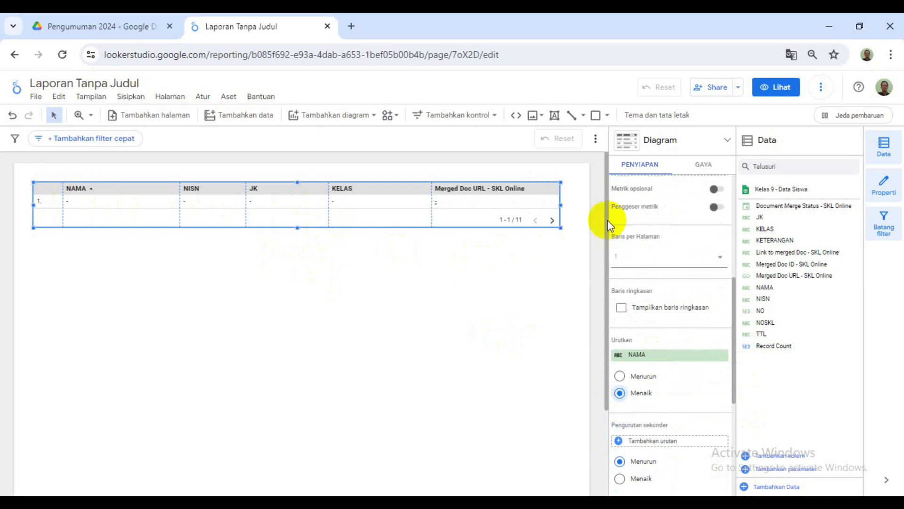
Set the font size of both the table labels and the column headers to 20px.
left_click(704, 165)
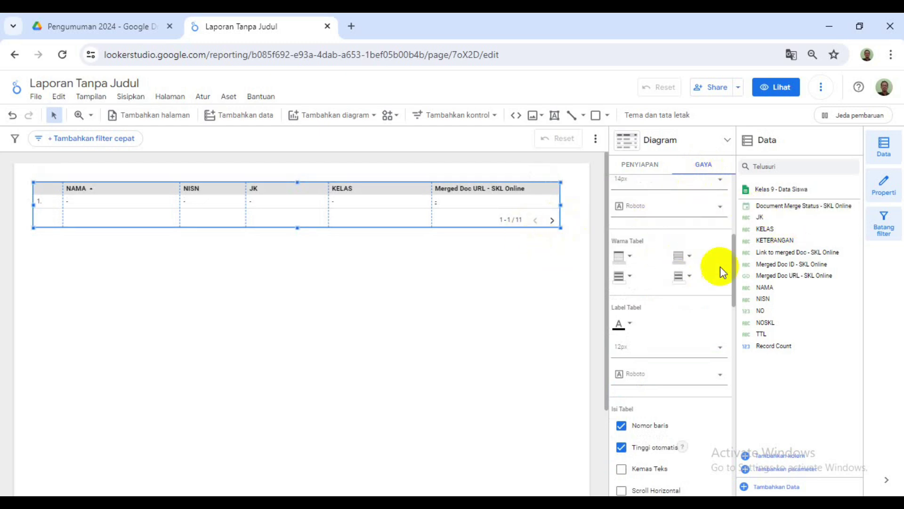
left_click(720, 349)
scroll(702, 316, "down", 3)
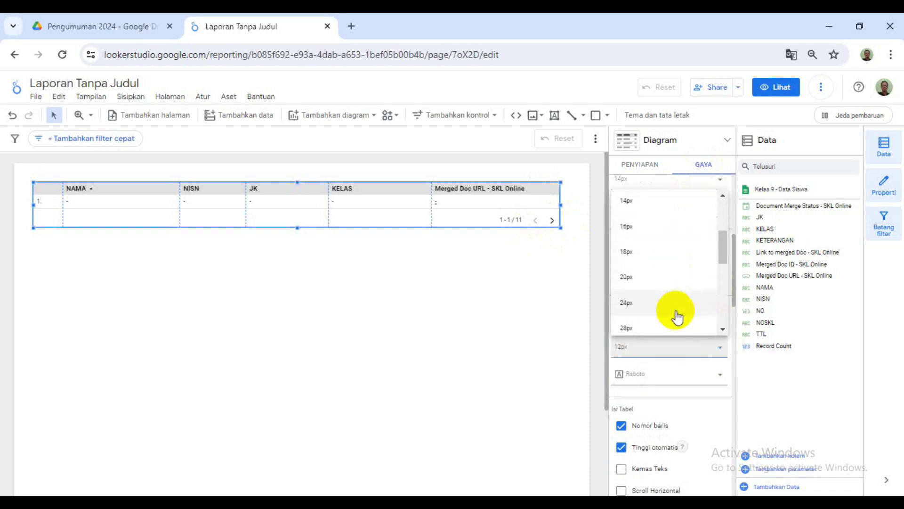
left_click(632, 283)
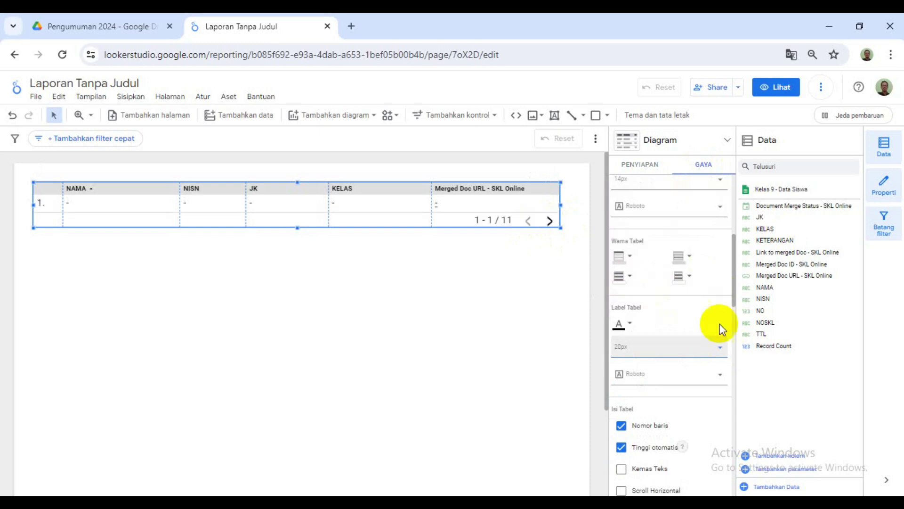
scroll(730, 306, "up", 2)
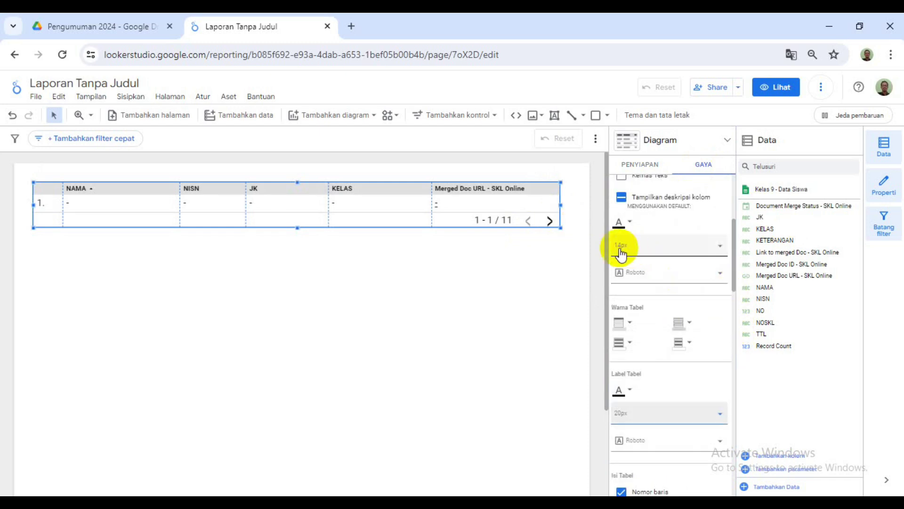
left_click(719, 246)
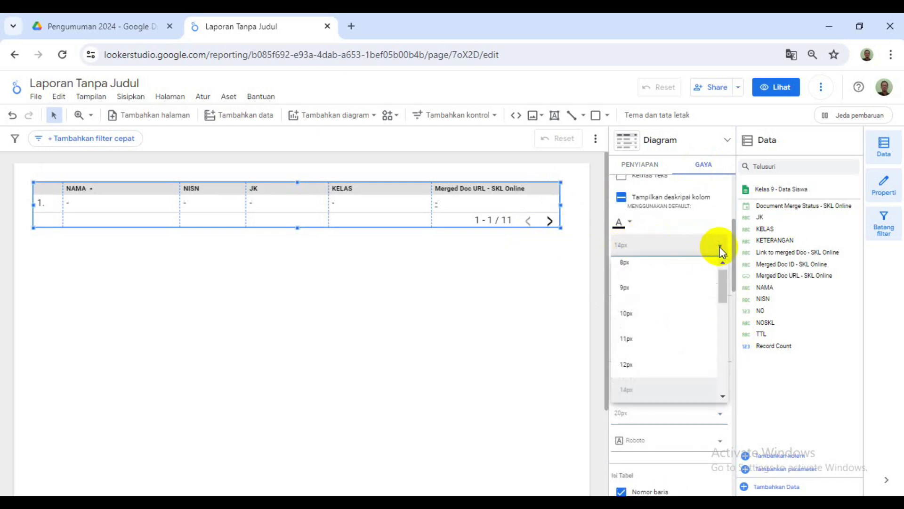
scroll(645, 374, "down", 3)
left_click(630, 334)
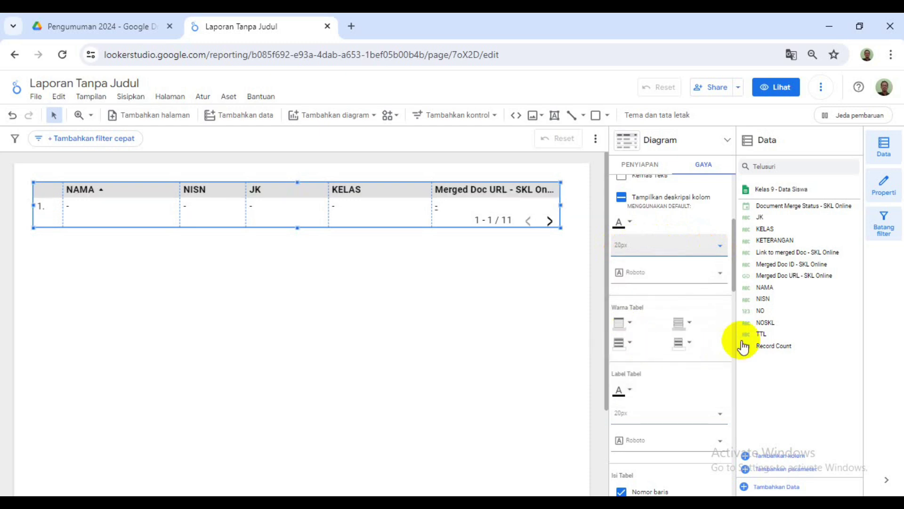
Turn off page numbering (Tampilkan penomoran halaman) in the table footer and deselect the table.
scroll(680, 369, "down", 1)
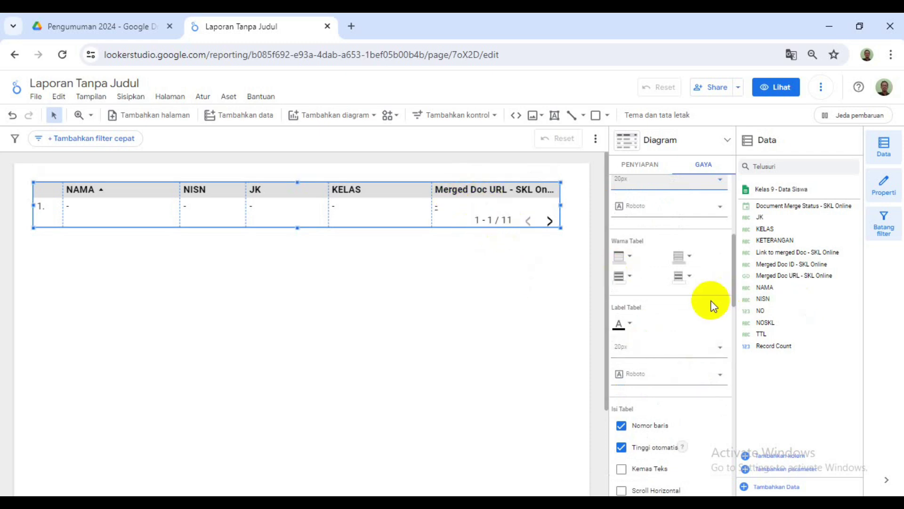
scroll(676, 303, "down", 4)
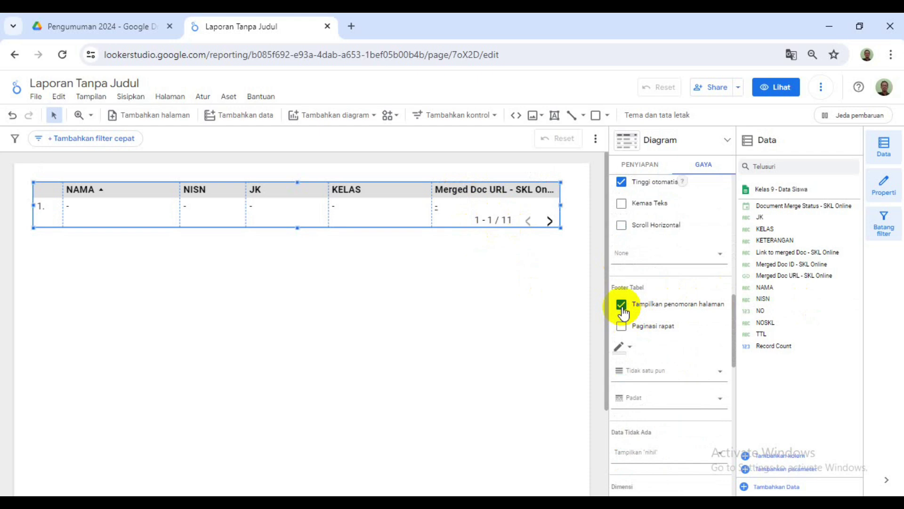
left_click(621, 305)
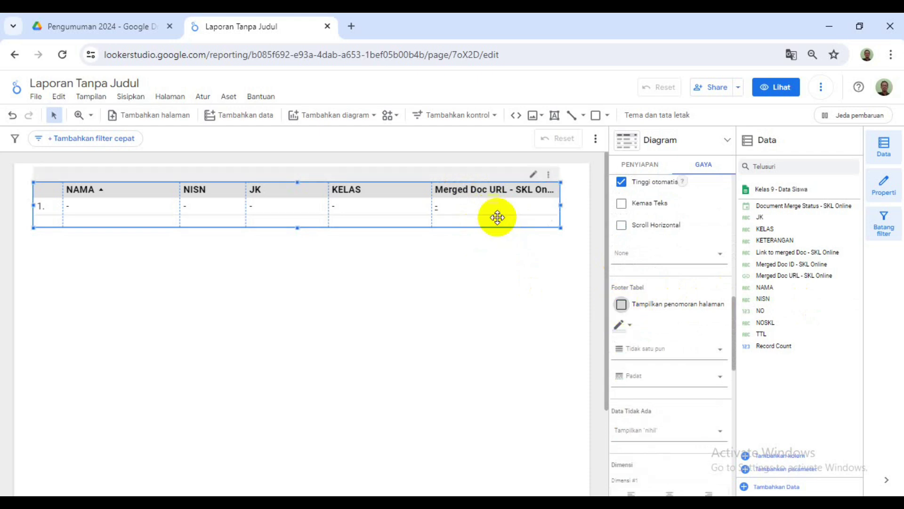
left_click(510, 278)
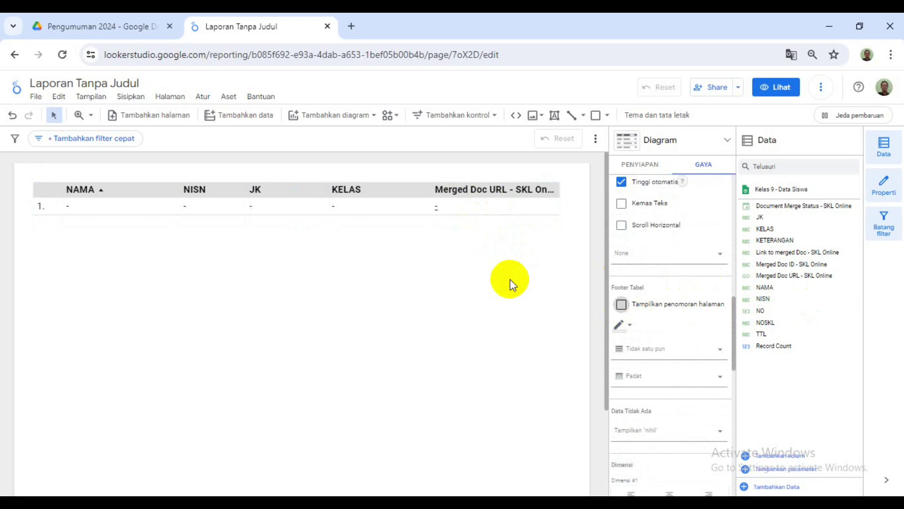
Move the student table down to the lower part of the report page, leaving empty space above it.
left_click(141, 186)
mouse_move(154, 186)
left_mouse_down()
mouse_move(162, 277)
mouse_move(149, 432)
mouse_move(162, 421)
mouse_move(160, 440)
left_mouse_up()
scroll(190, 310, "down", 2)
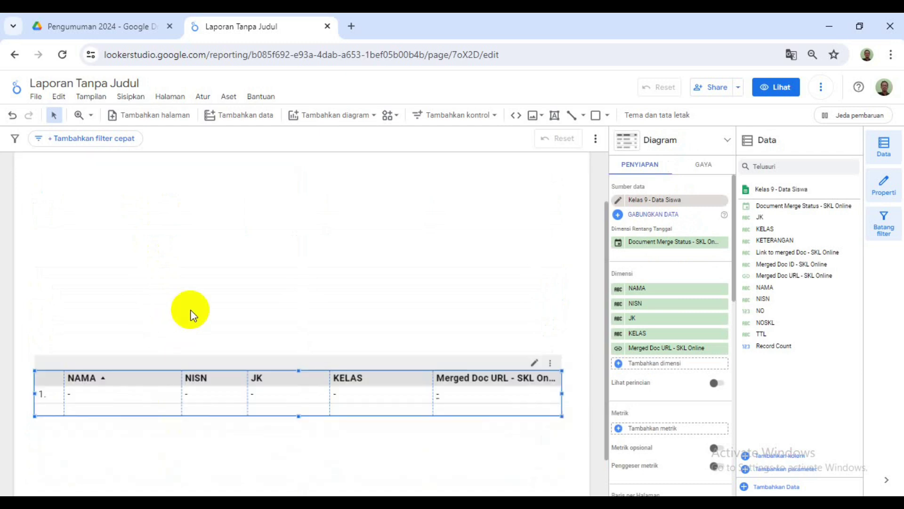
left_click(196, 286)
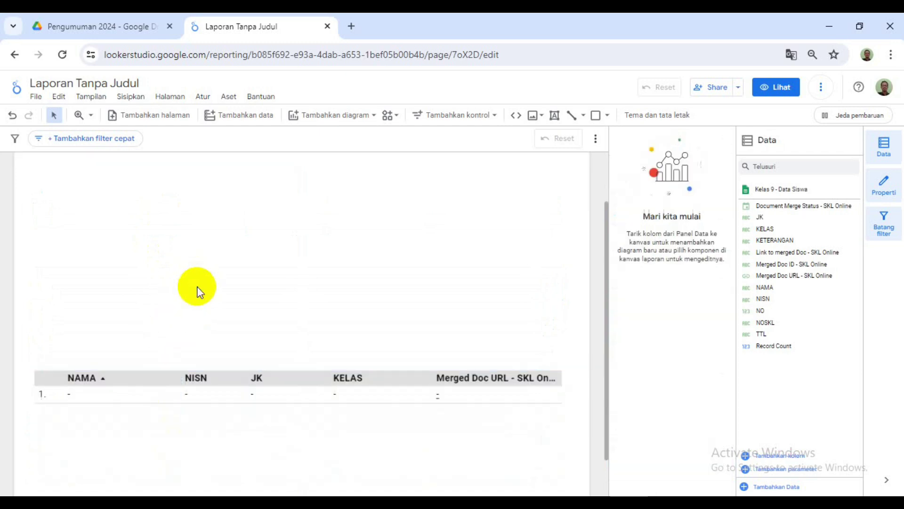
Add an advanced filter control (Filter lanjutan) at the table's upper-left corner and set its control field to NISN.
left_click(455, 121)
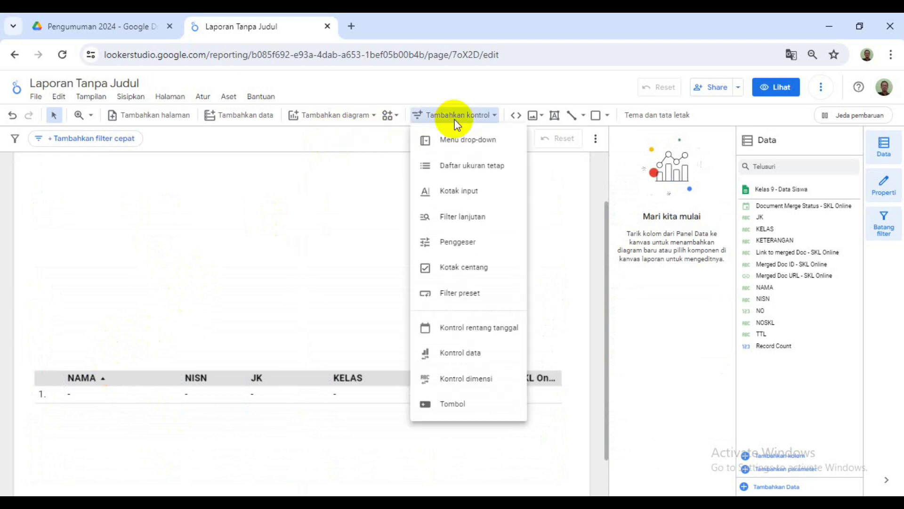
left_click(456, 225)
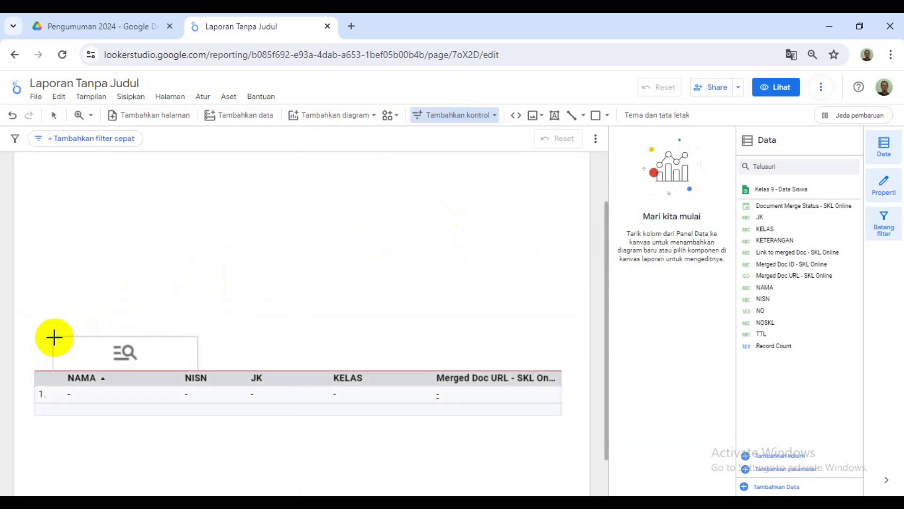
left_click(34, 334)
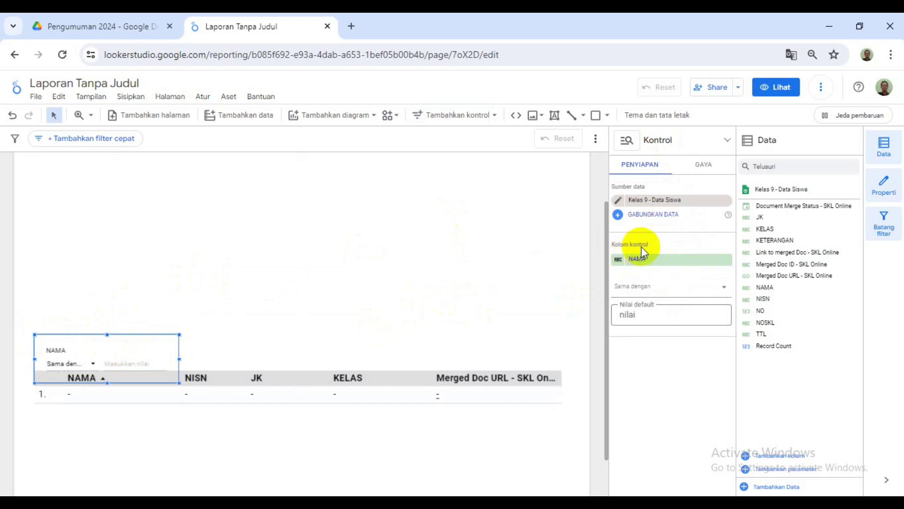
left_click(649, 258)
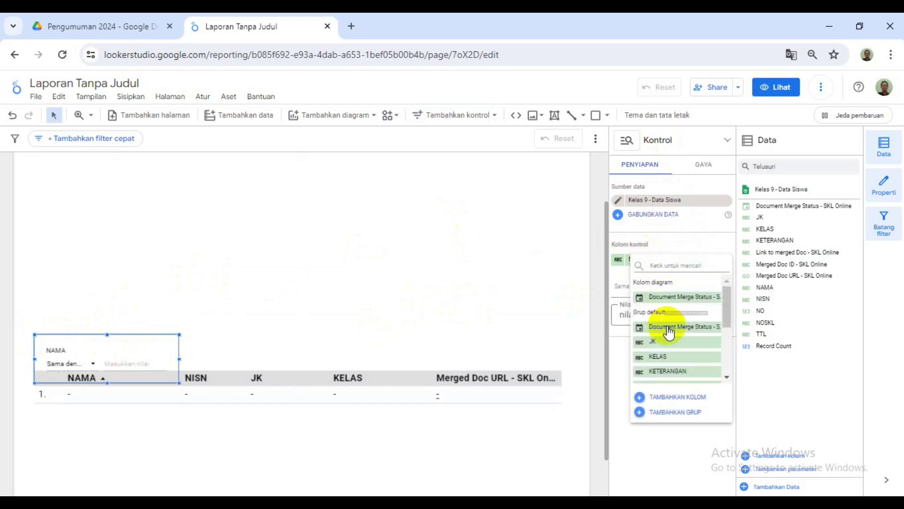
scroll(672, 358, "down", 3)
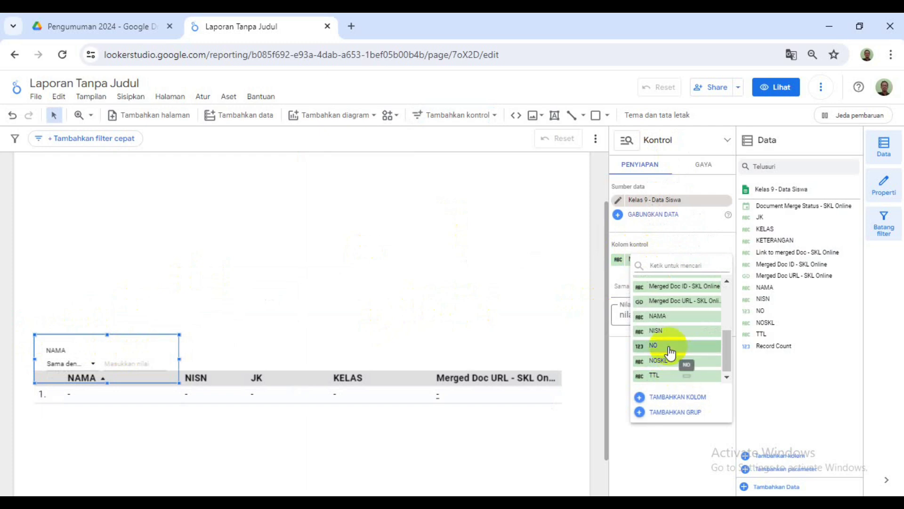
left_click(662, 332)
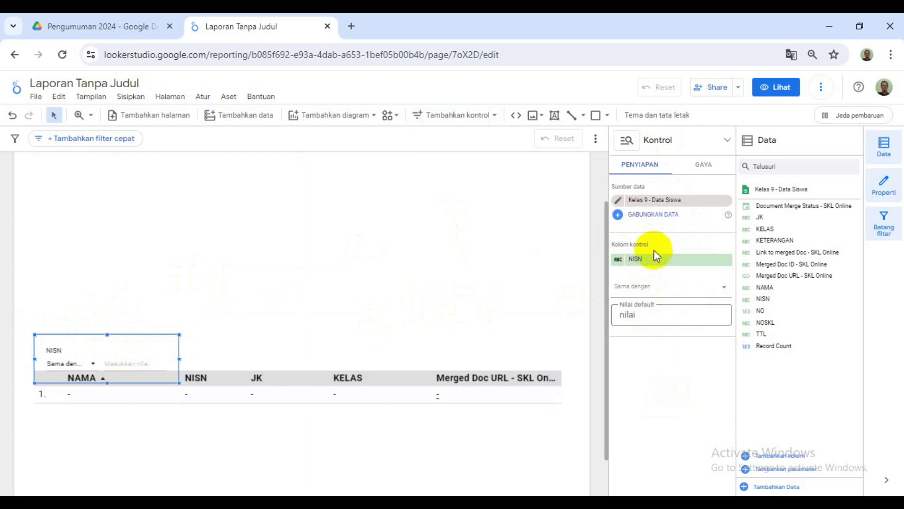
Set the NISN filter control's text size to 24px and its label position to Kiri.
left_click(705, 168)
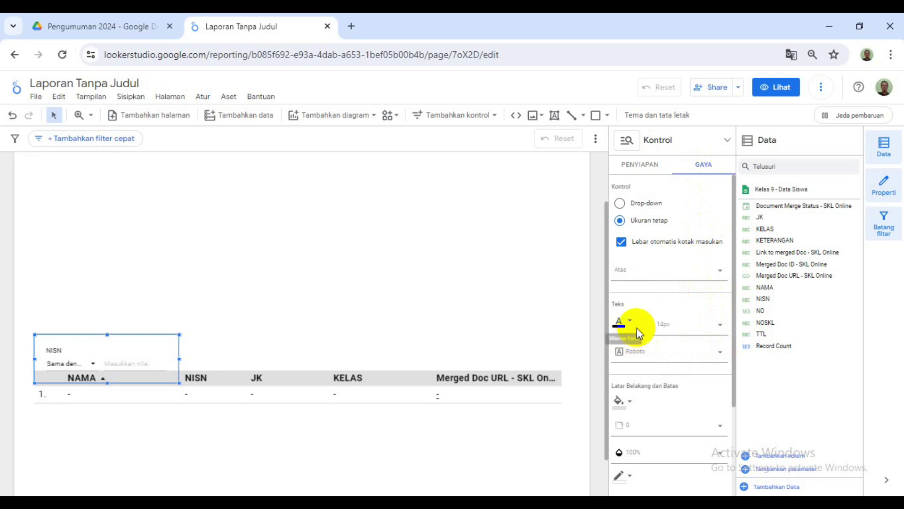
left_click(721, 329)
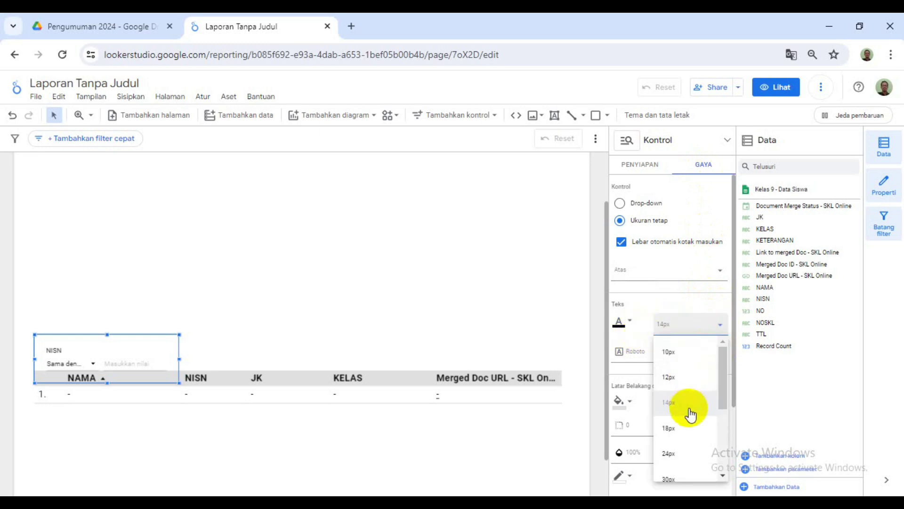
scroll(684, 424, "down", 5)
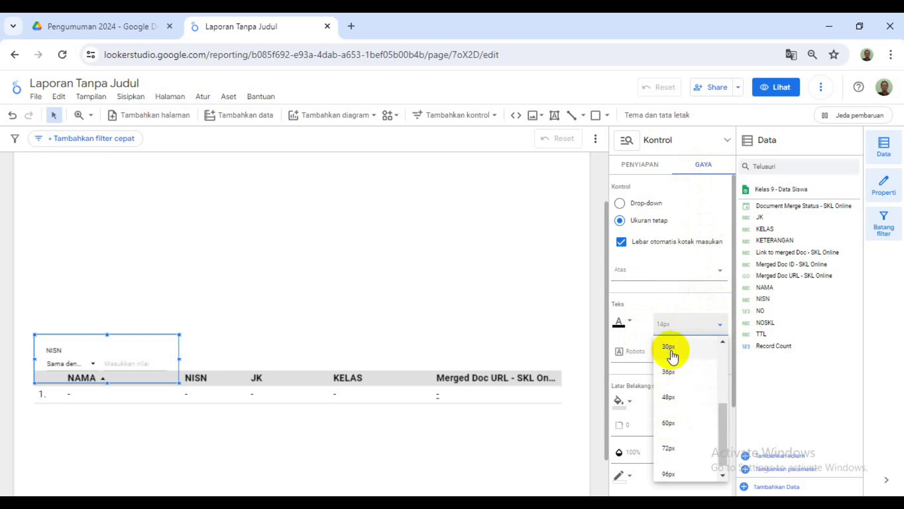
scroll(672, 357, "up", 3)
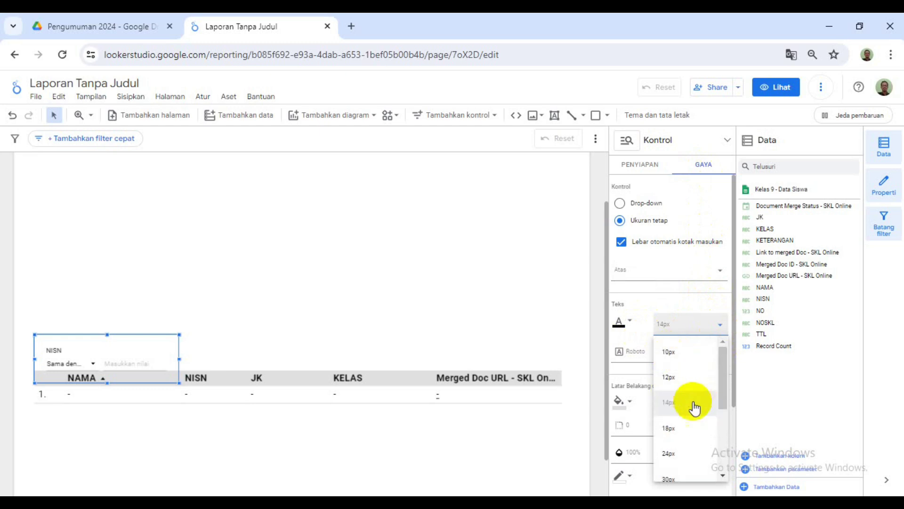
left_click(668, 455)
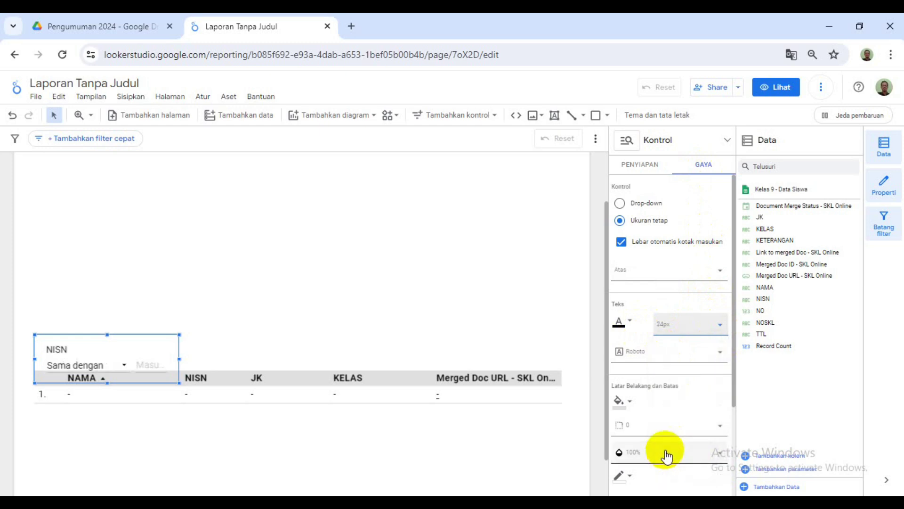
left_click(665, 273)
left_click(628, 332)
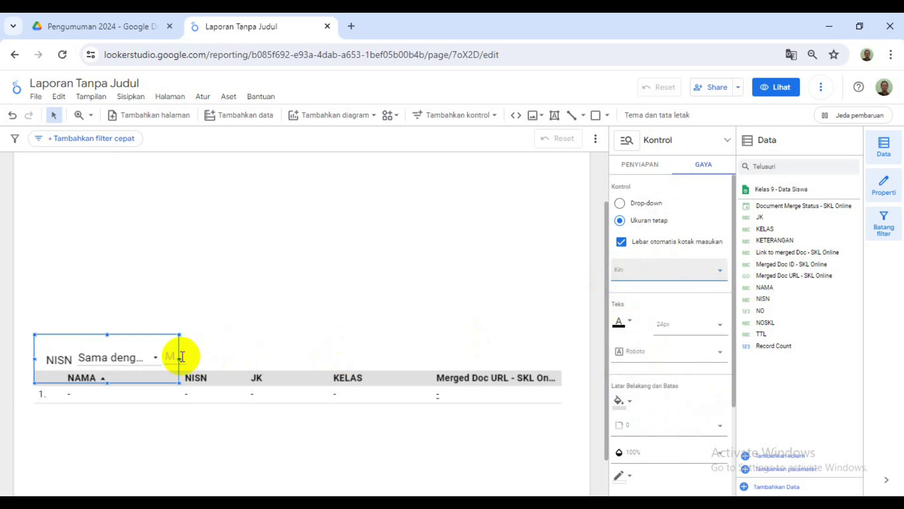
Widen the NISN filter control to match the student table's width and move it up so it sits just above the table header.
left_click_drag(177, 359, 560, 361)
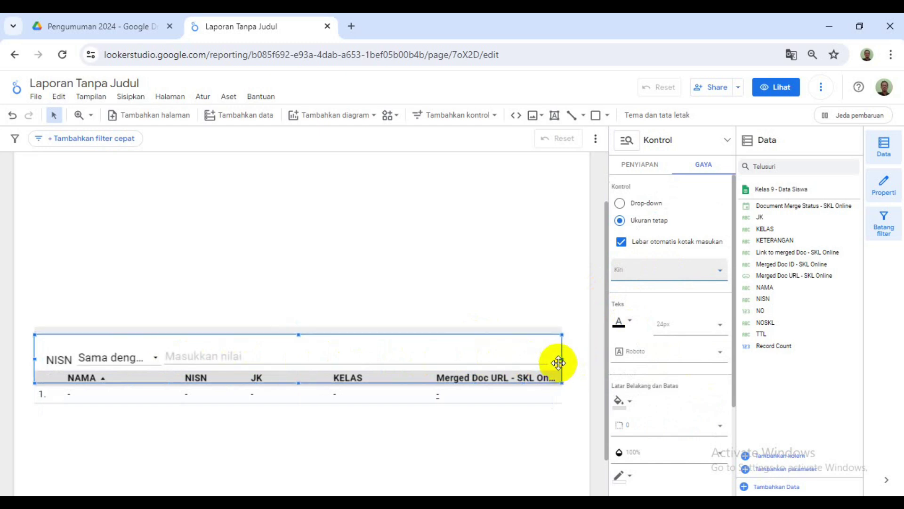
mouse_move(236, 341)
left_mouse_down()
mouse_move(236, 317)
mouse_move(239, 329)
left_mouse_up()
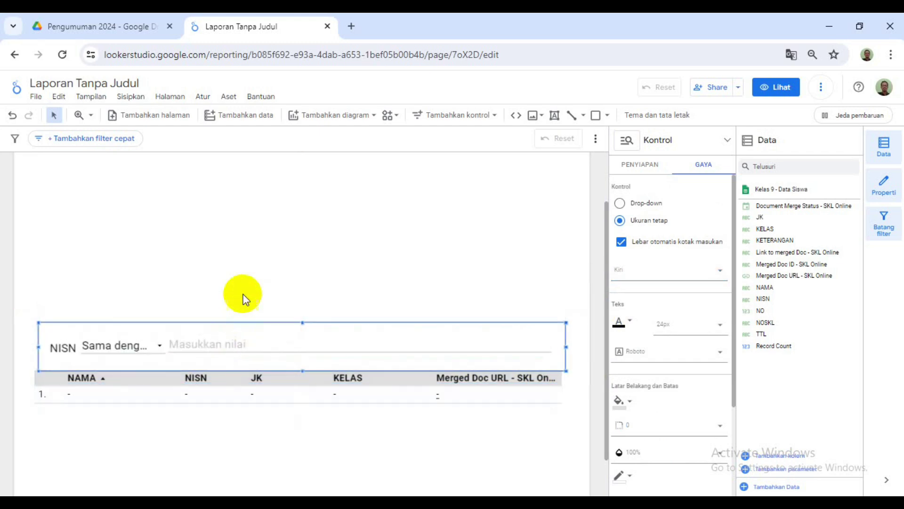
left_click(256, 265)
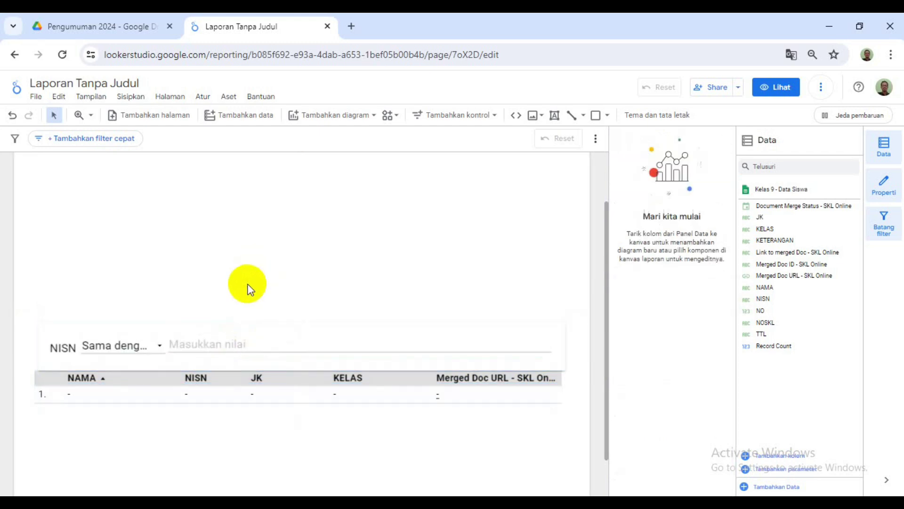
left_click(187, 346)
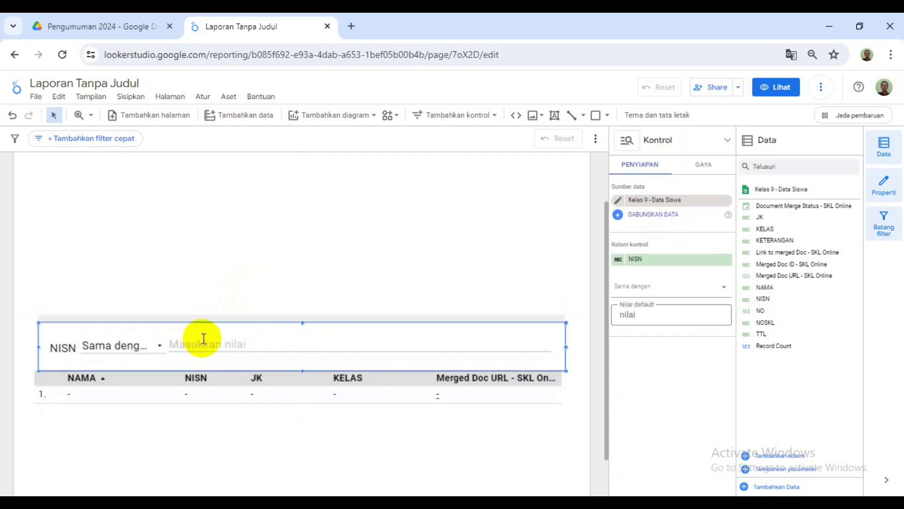
left_click(260, 256)
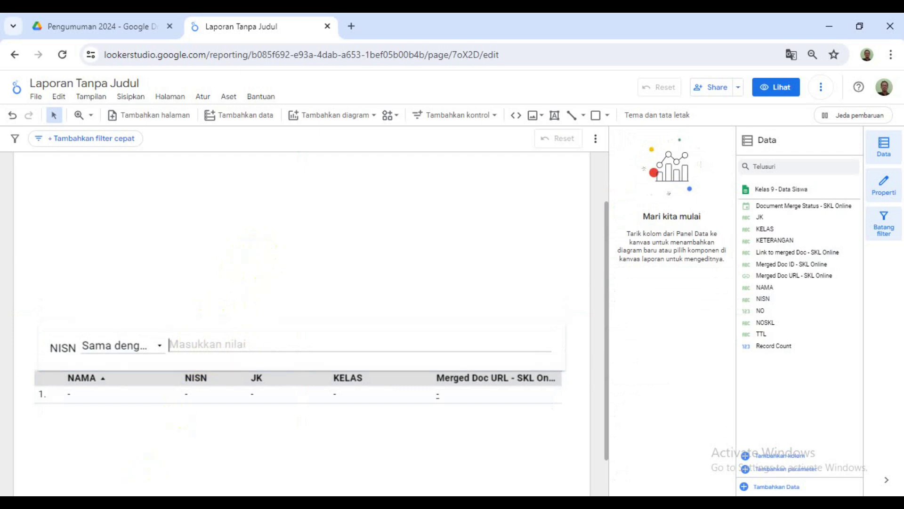
Insert the Banner Pengumuman Kelulusan 2024 image from the Contoh Info Kelulusan 24 folder and enlarge it to about the table's width.
left_click(145, 494)
left_click(267, 270)
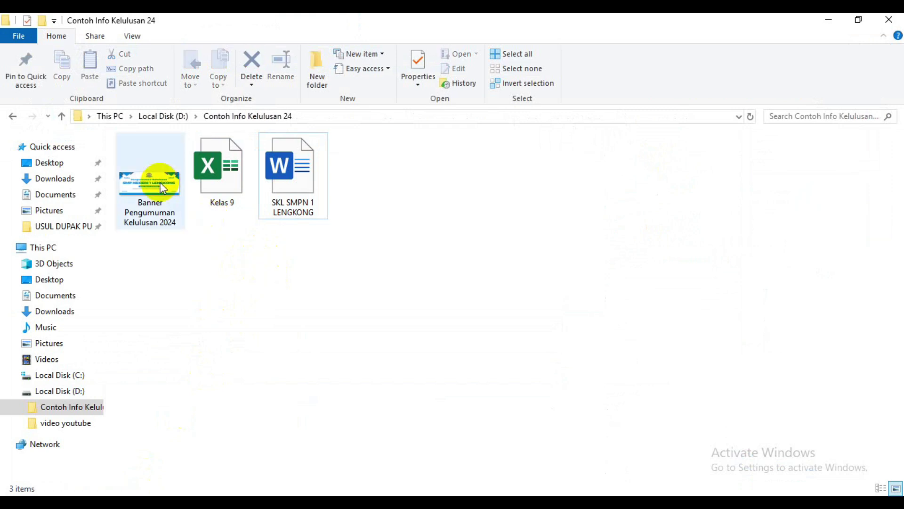
left_click_drag(160, 185, 132, 223)
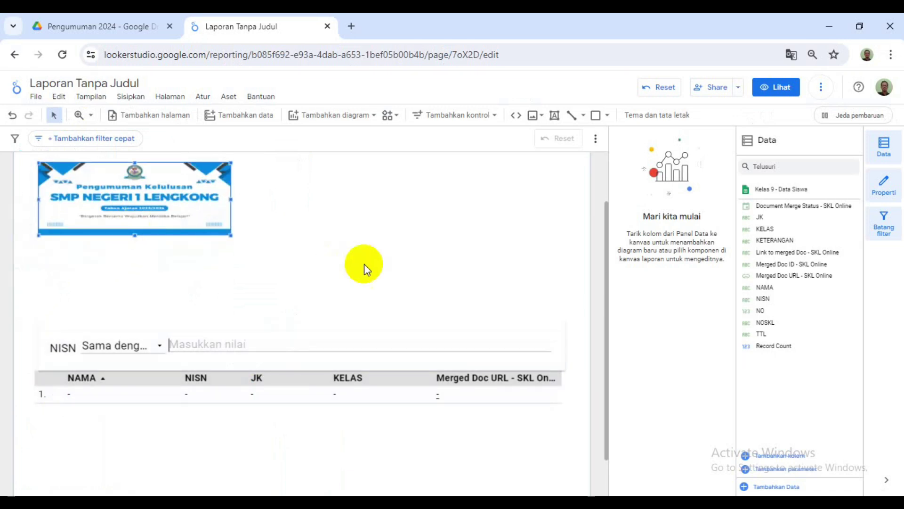
left_click_drag(231, 200, 573, 212)
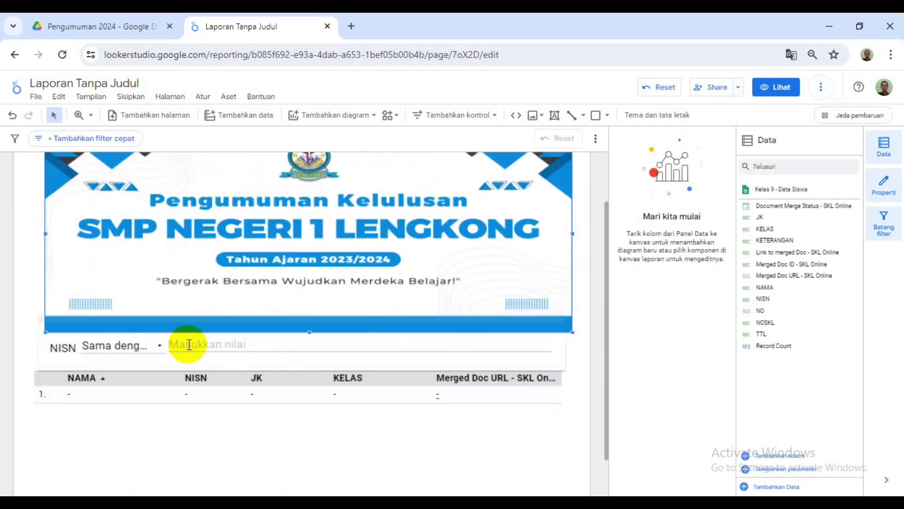
Move the NISN filter and the student table together down below the banner, leaving a gap for text.
left_click(66, 343)
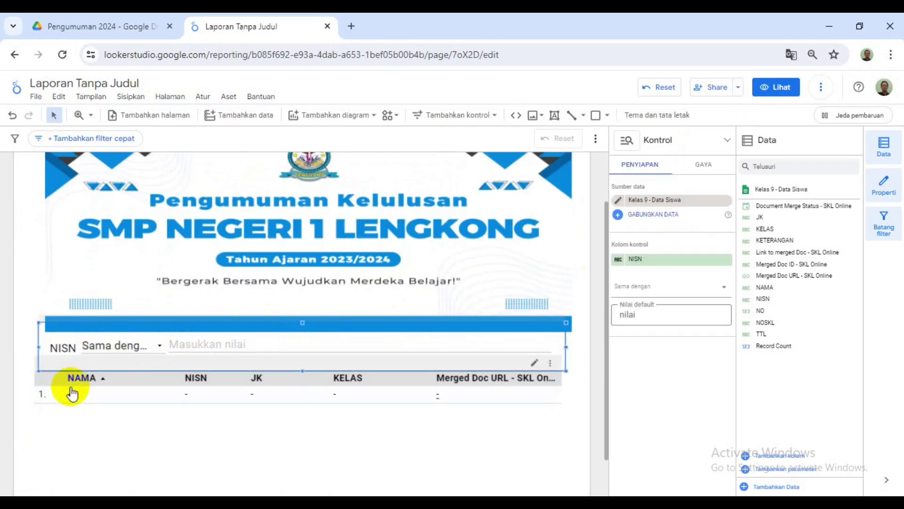
left_click(121, 378, "shift")
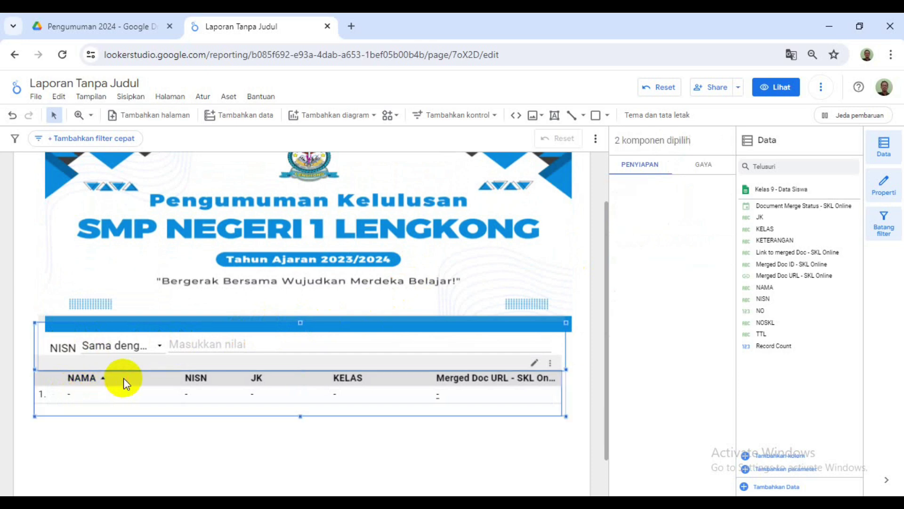
left_click_drag(117, 380, 125, 464)
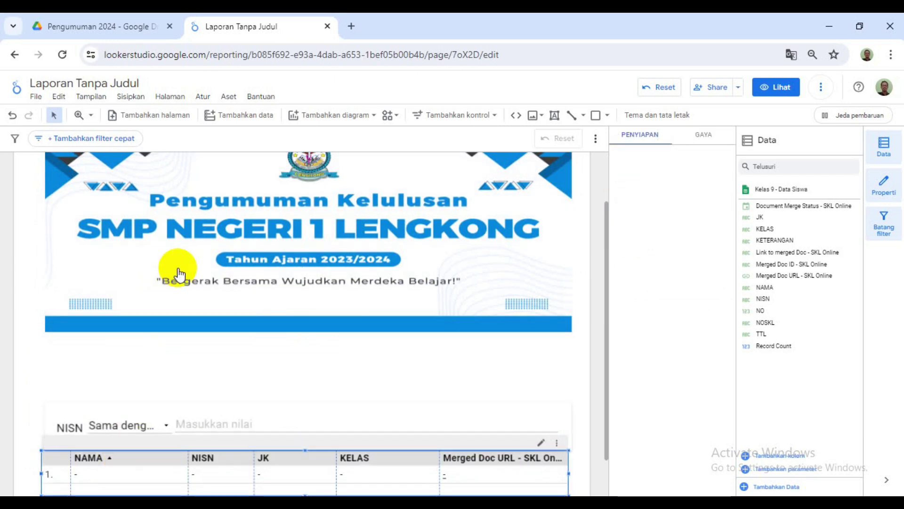
Shift the banner slightly so that it is centred horizontally near the page's upper edge.
scroll(181, 283, "up", 1)
left_click(318, 303)
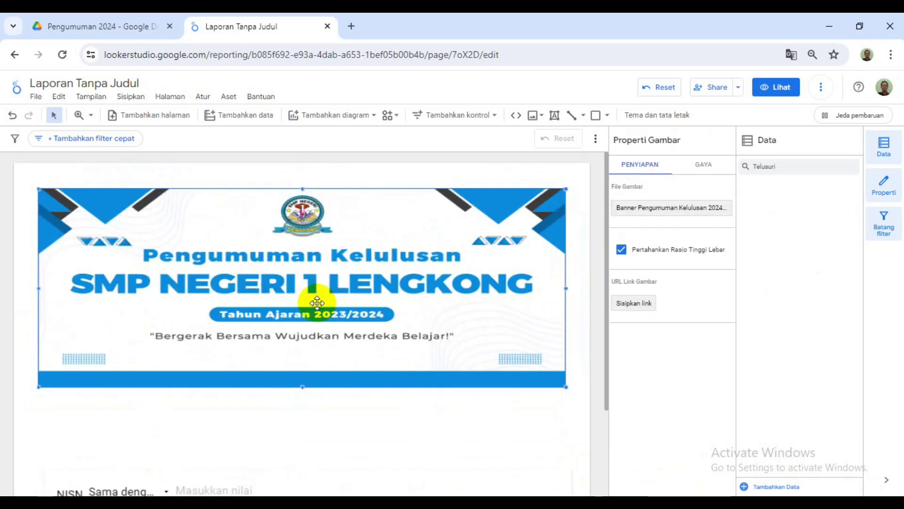
scroll(317, 303, "down", 2)
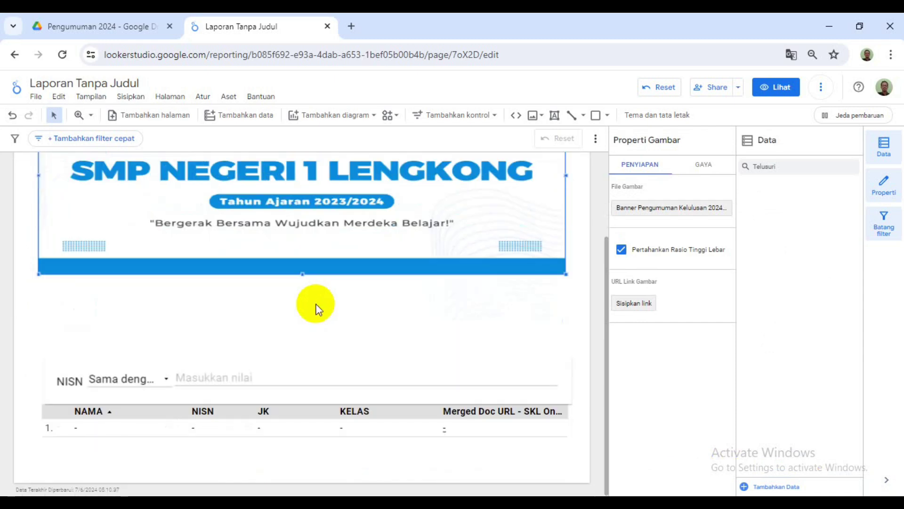
scroll(341, 329, "up", 2)
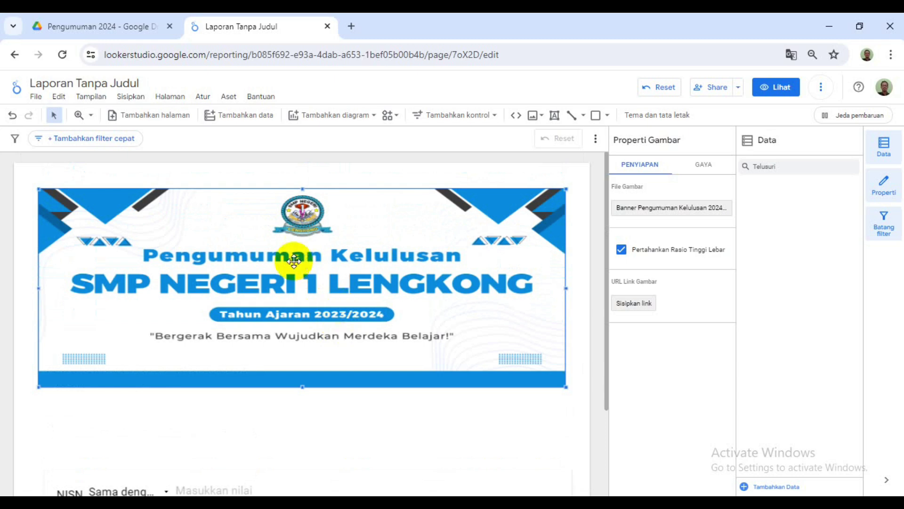
scroll(302, 316, "down", 2)
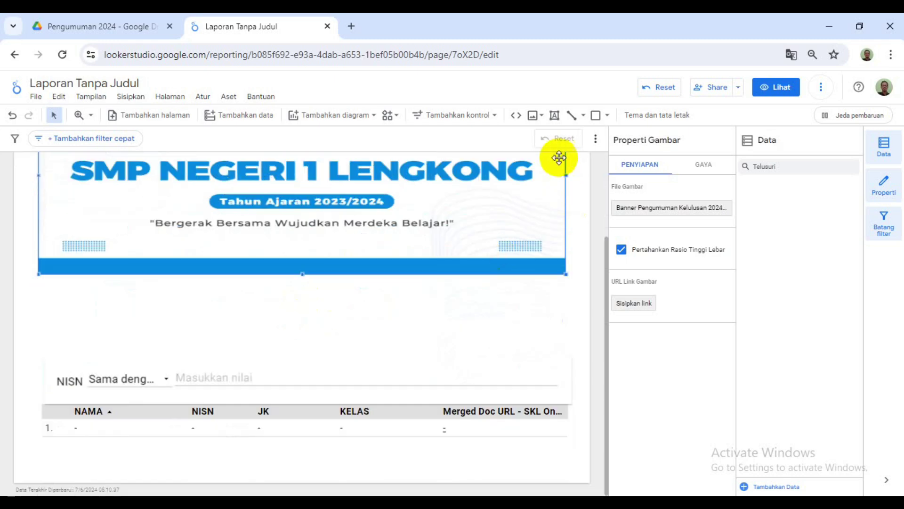
Add a text box between the banner and the filter reading "Silakan Masukkan NISN, Kemudian Tekan Enter".
left_click(555, 121)
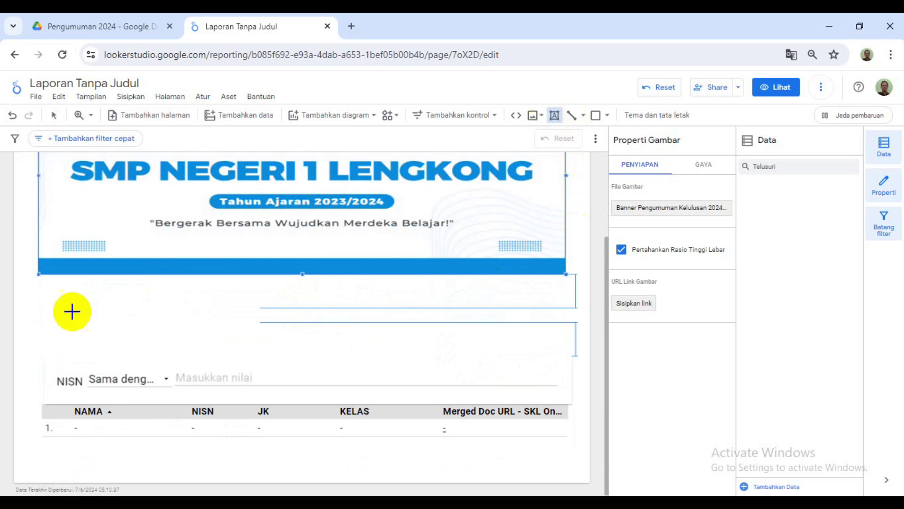
left_click(45, 297)
type("Silakan Masukkan NISN, Kemudian Tekan Enter")
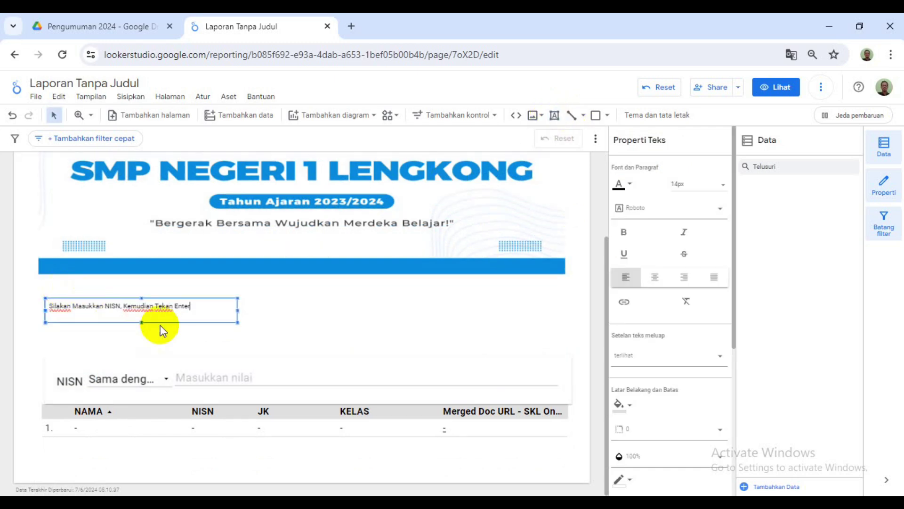
Format the instruction text as bold 28px and widen its box so the text fits on one line.
left_click_drag(201, 306, 44, 312)
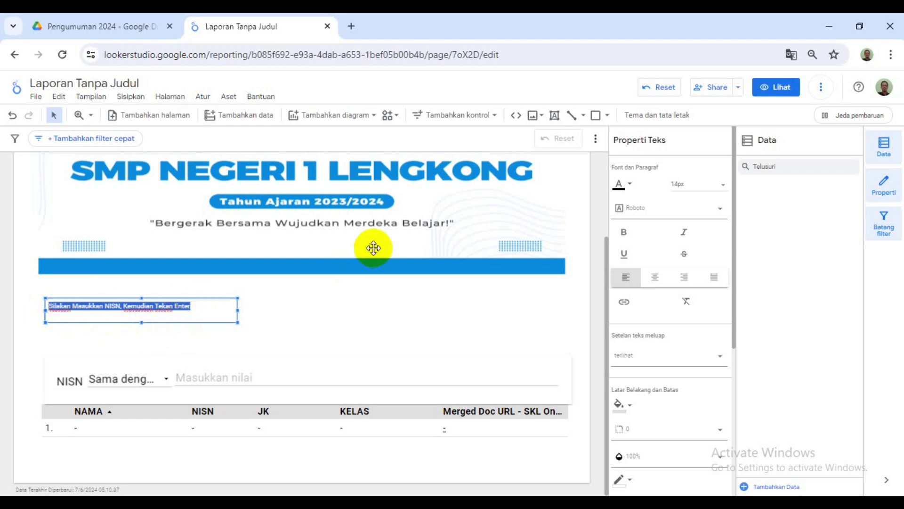
left_click(724, 184)
left_click(725, 191)
left_click(724, 189)
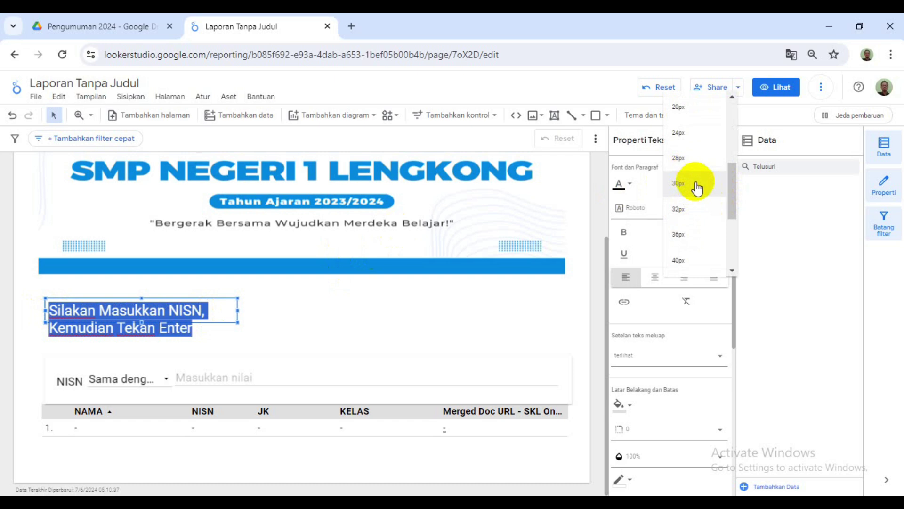
left_click(683, 158)
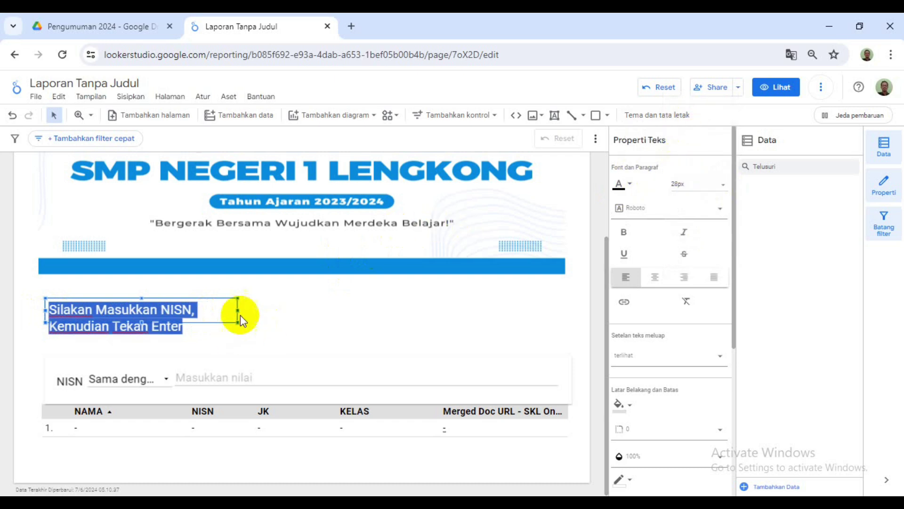
left_click_drag(240, 311, 353, 309)
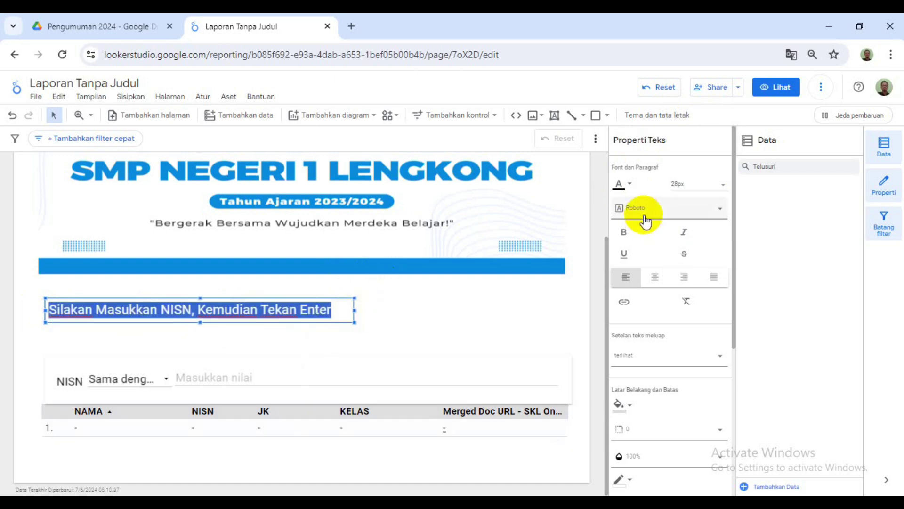
left_click(625, 233)
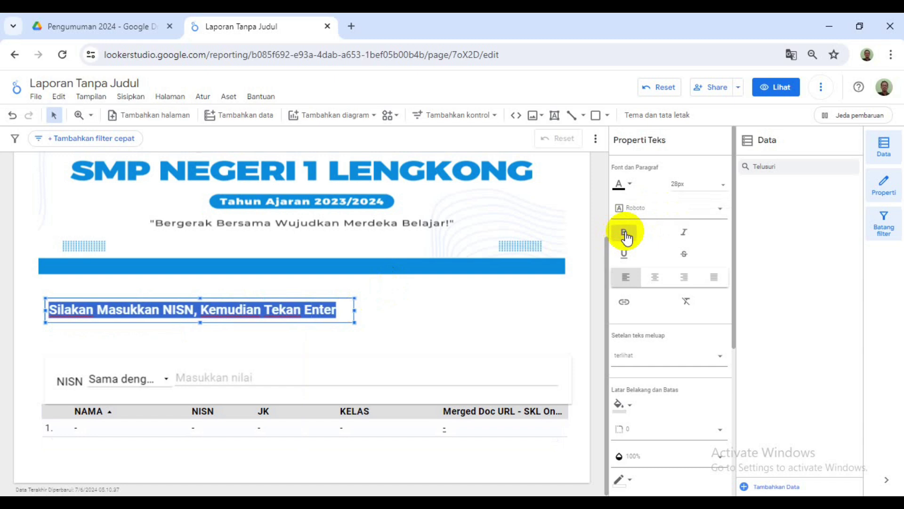
left_click(417, 317)
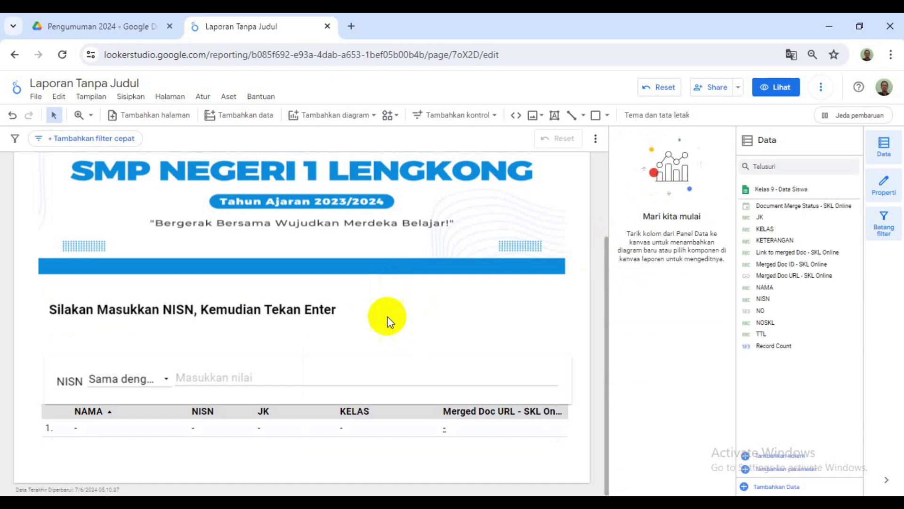
Move the NISN filter up beneath the instruction text and the student table up beneath the filter.
left_click(97, 377)
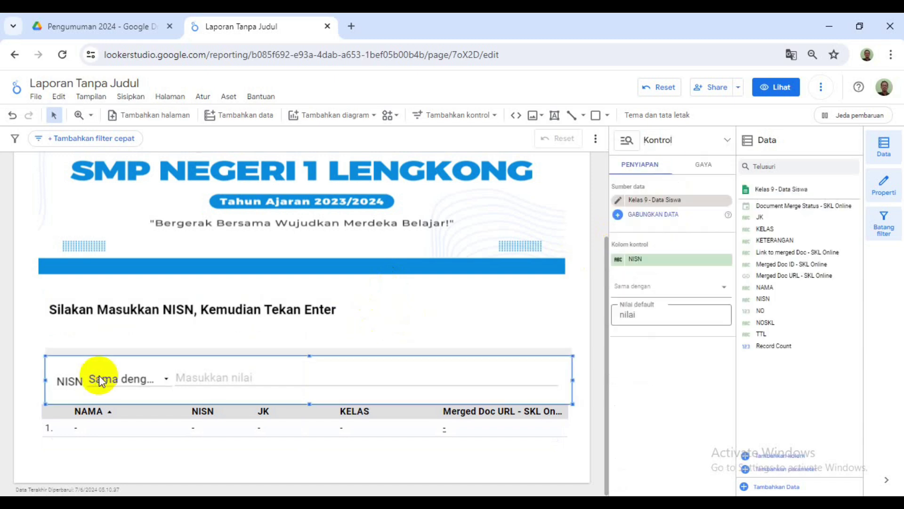
left_click(98, 377)
left_click(212, 363)
left_click_drag(212, 363, 203, 336)
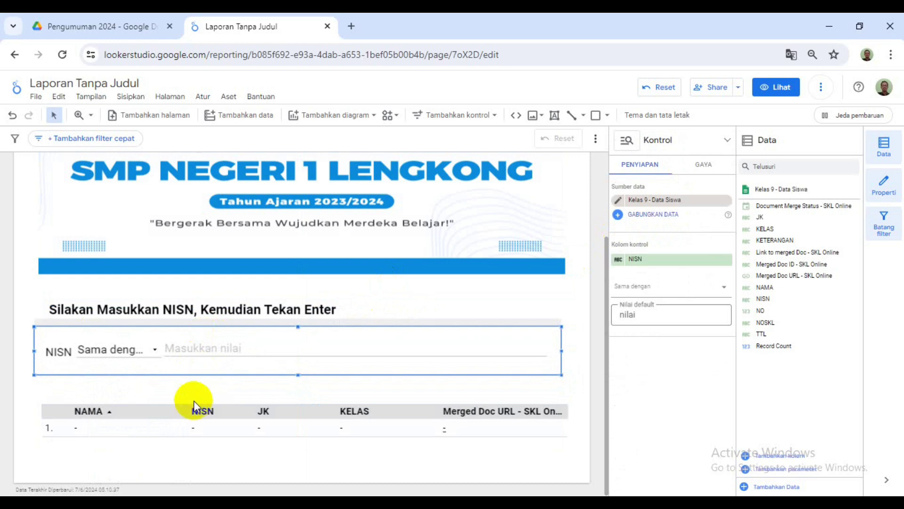
left_click(200, 411)
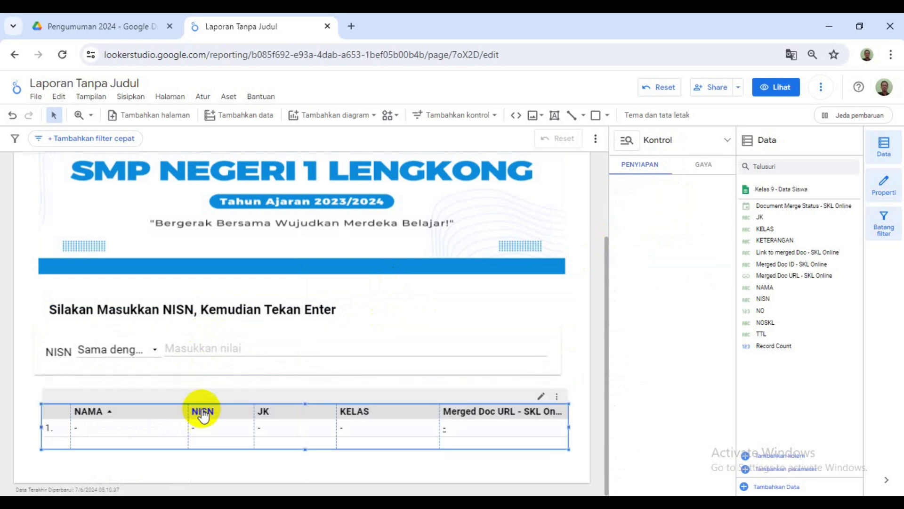
left_click(228, 410)
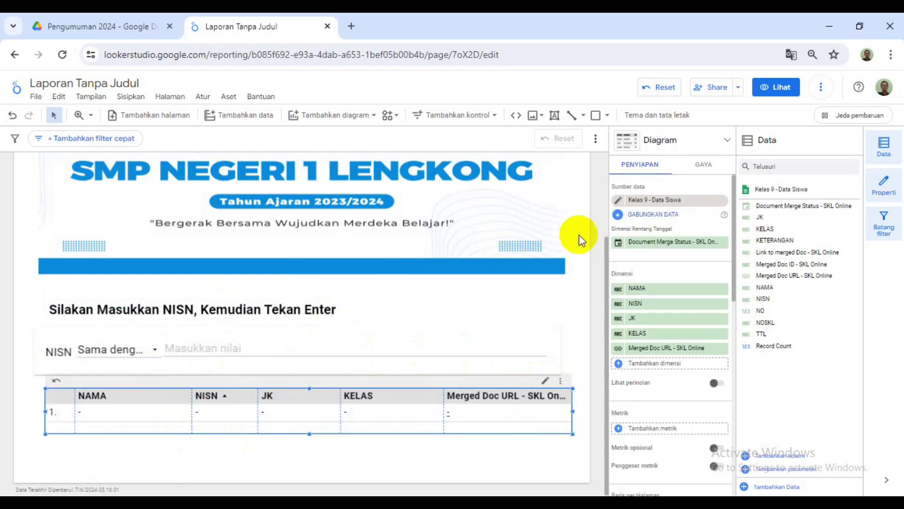
Preview the report in view mode and look up one student by pasting their NISN into the filter.
left_click(773, 91)
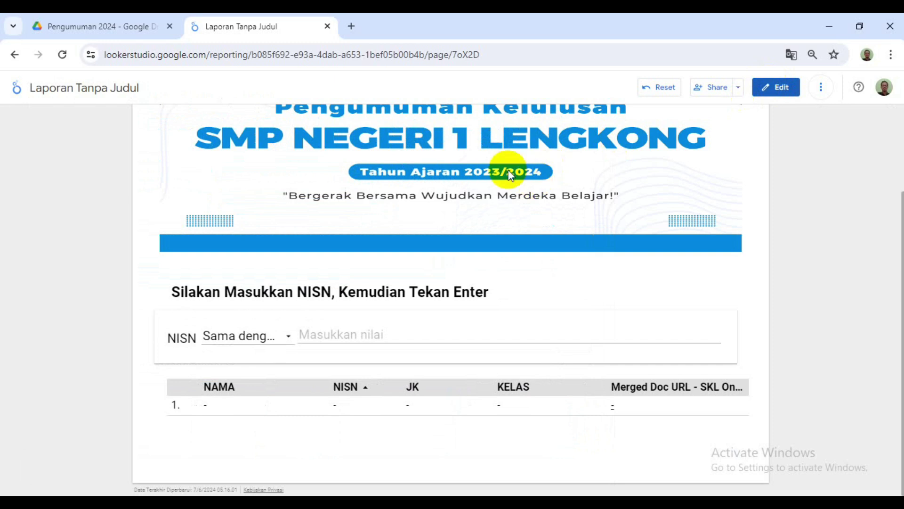
left_click(334, 333)
key("ctrl+v")
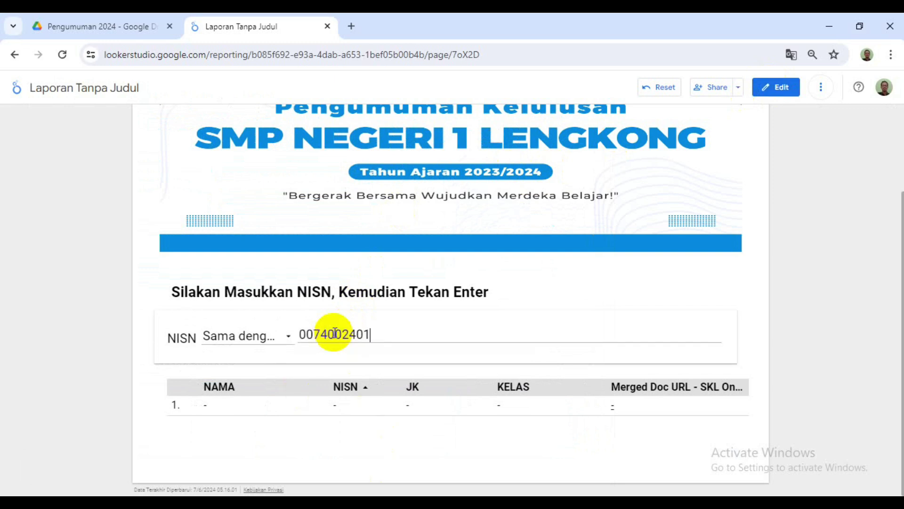
key("Return")
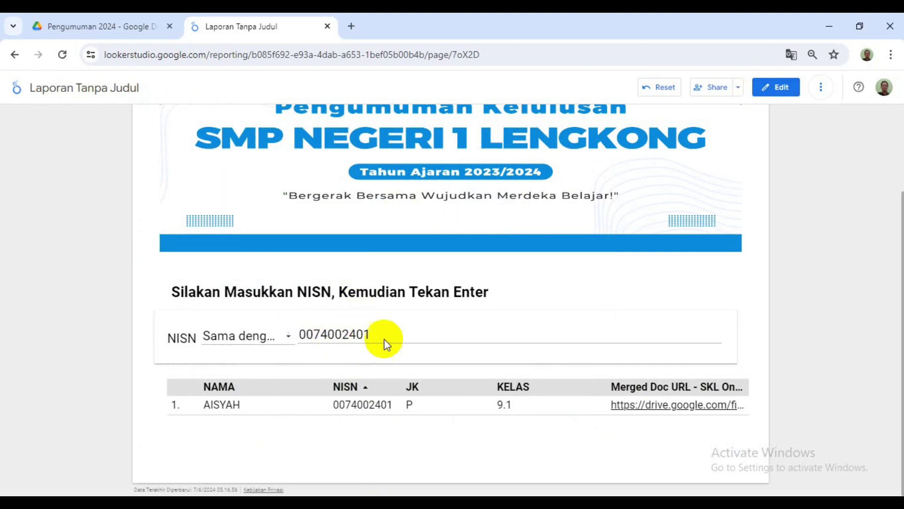
mouse_move(273, 420)
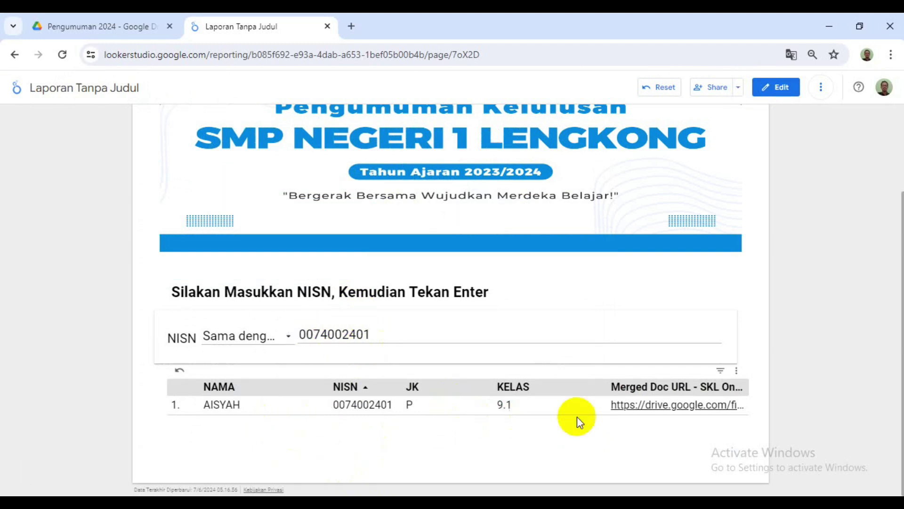
Open the student's merged SKL letter from the result table, download the PDF and close it.
left_click(669, 409)
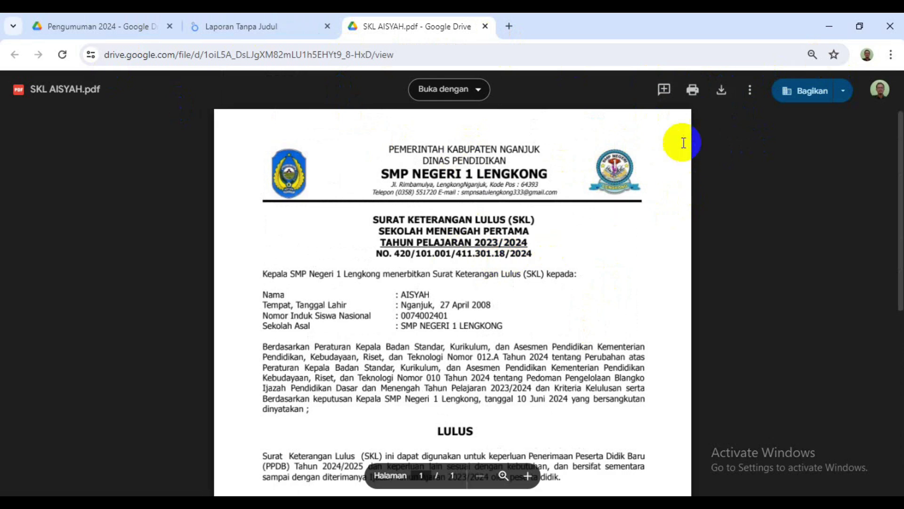
left_click(721, 92)
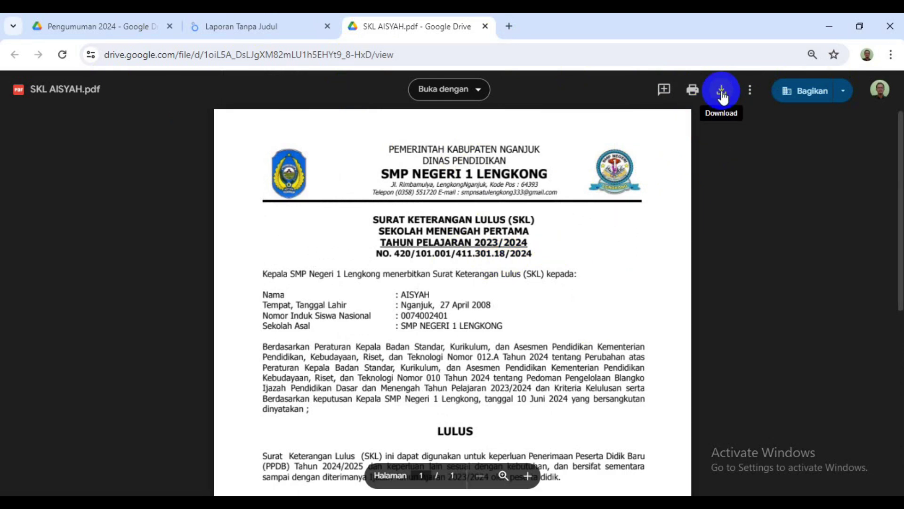
left_click(485, 26)
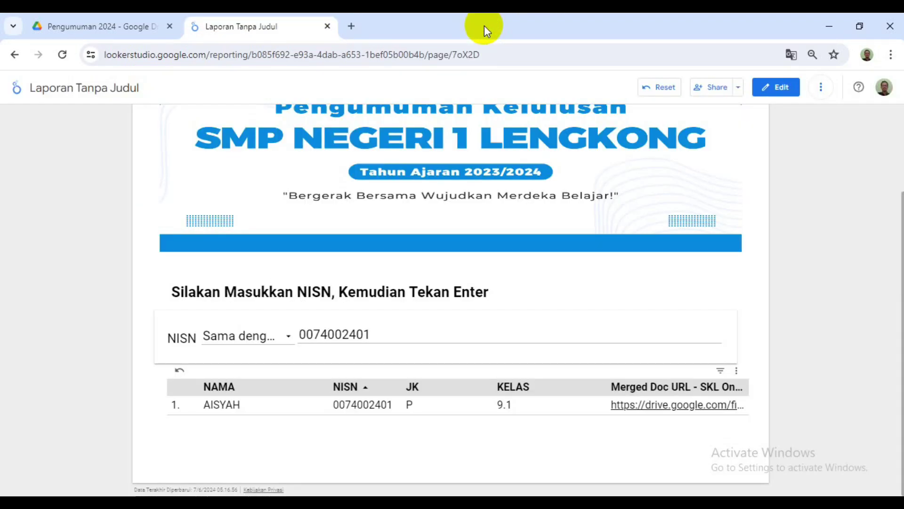
Return to editing, set the report's link sharing to Publik with Pengakses Lihat-Saja access, and copy the report link.
left_click(779, 92)
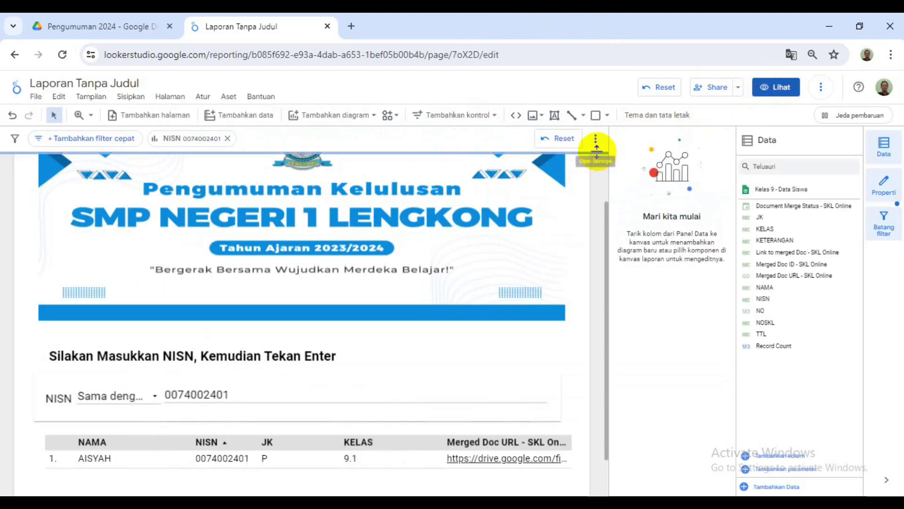
left_click(710, 88)
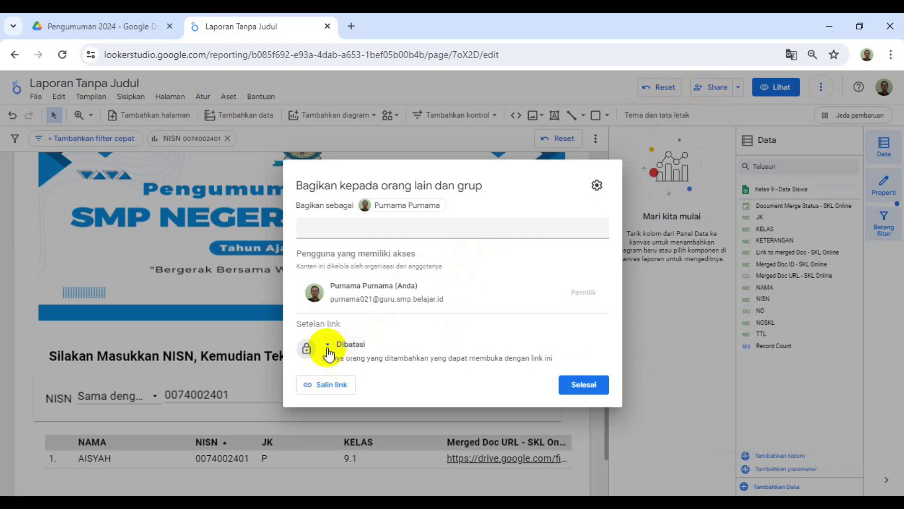
left_click(351, 346)
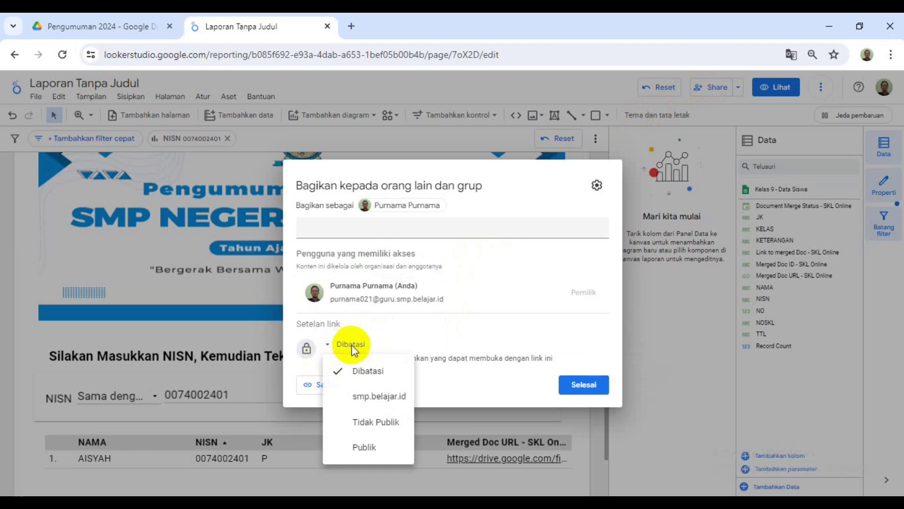
left_click(368, 448)
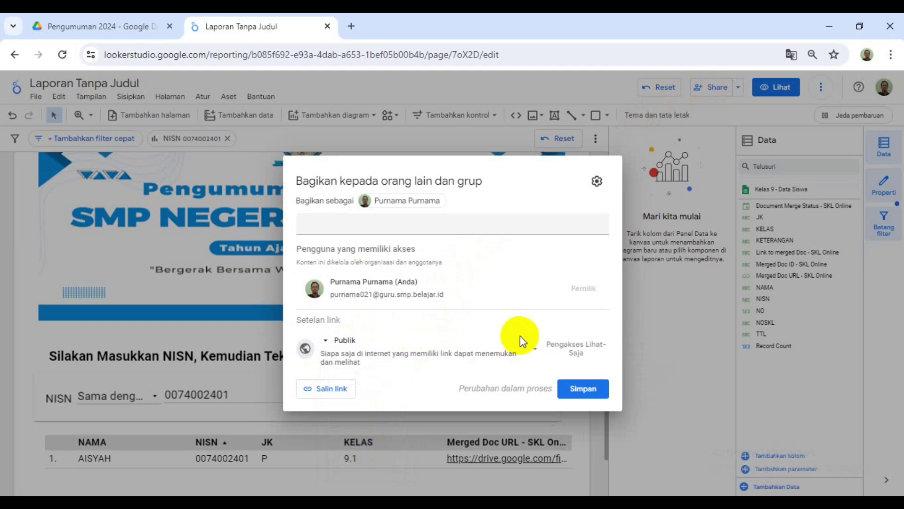
left_click(580, 348)
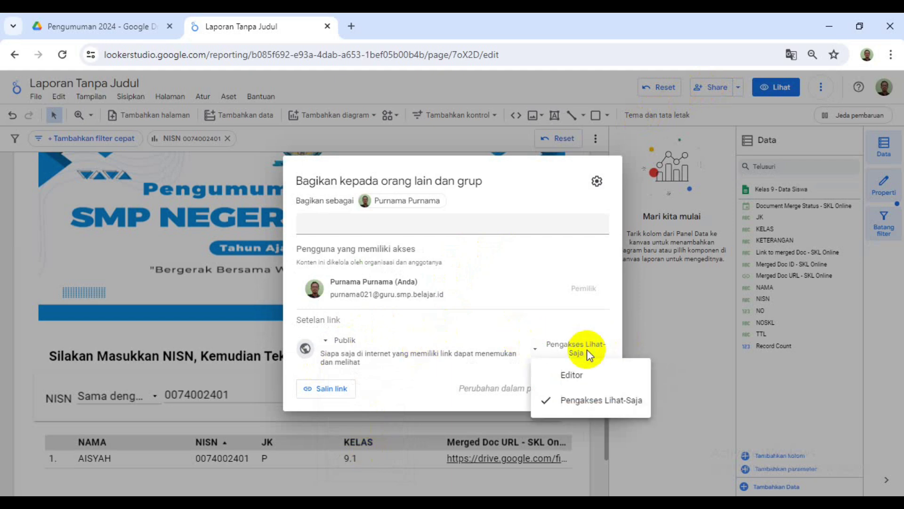
left_click(591, 406)
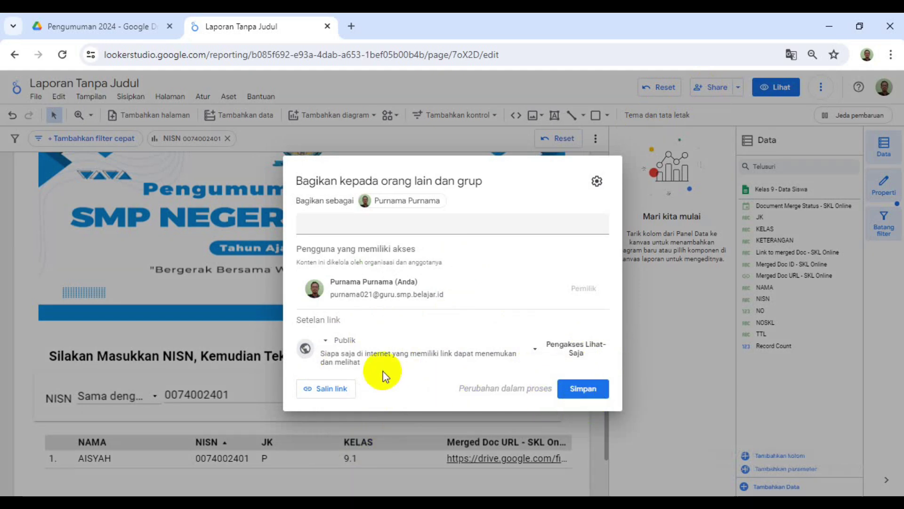
left_click(326, 395)
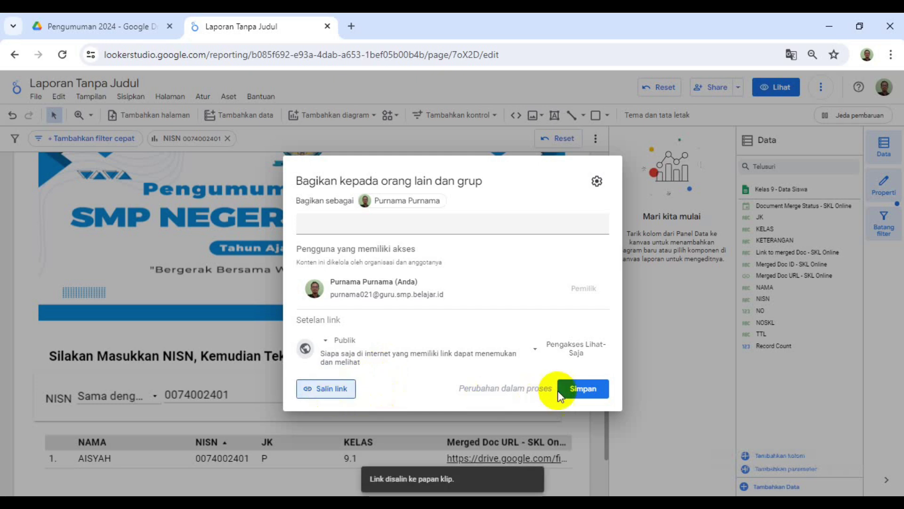
left_click(377, 428)
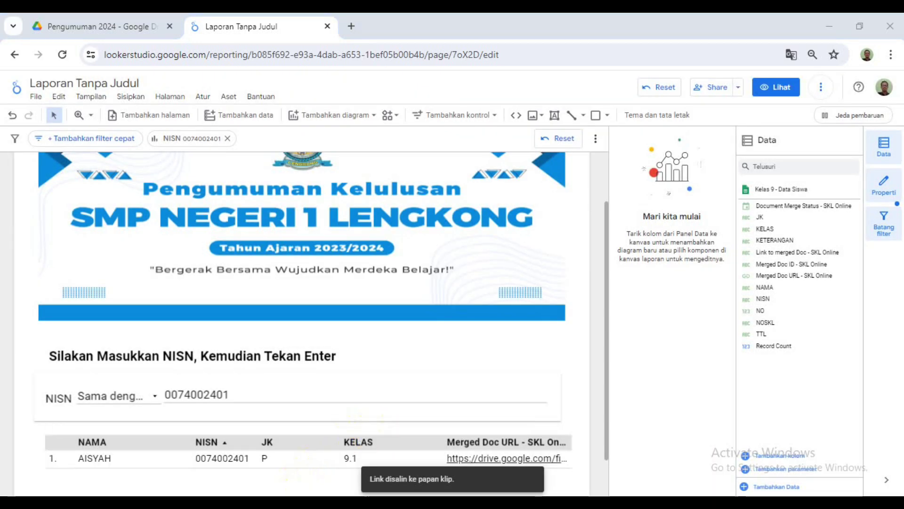
Switch to Notepad and paste the copied report link a few lines below the NISN.
left_click(286, 495)
left_click(305, 194)
key("Return")
key("Return")
key("Return")
type("https://lookerstudio.google.com/reporting/b085f692-e93a-4dab-a653-1bef05b00b4b")
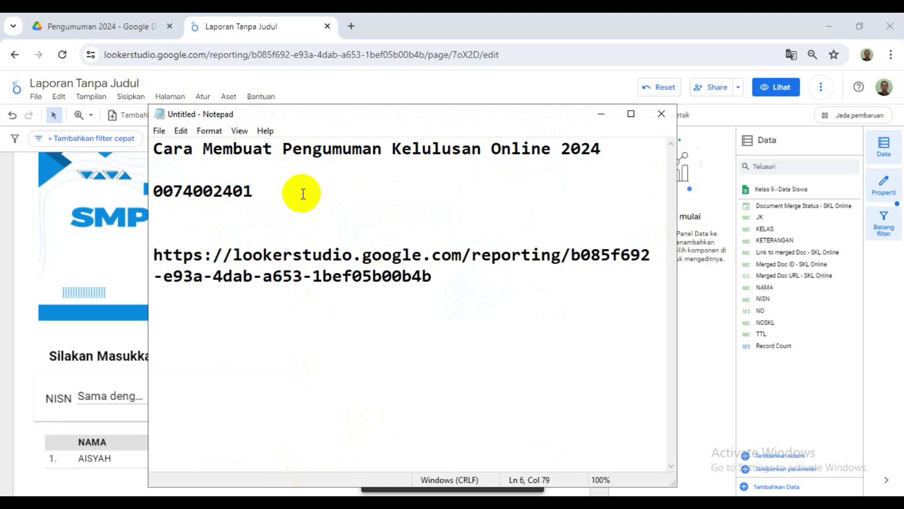
left_click_drag(432, 277, 162, 257)
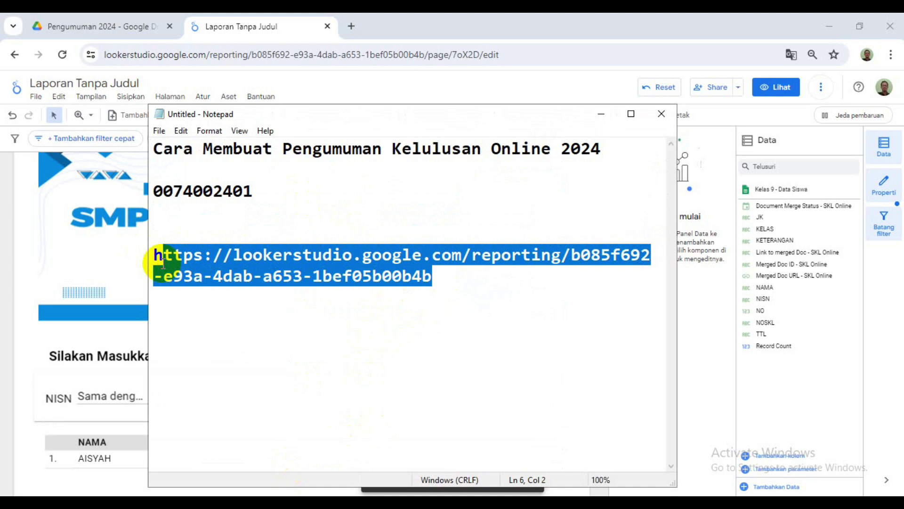
left_click(441, 278)
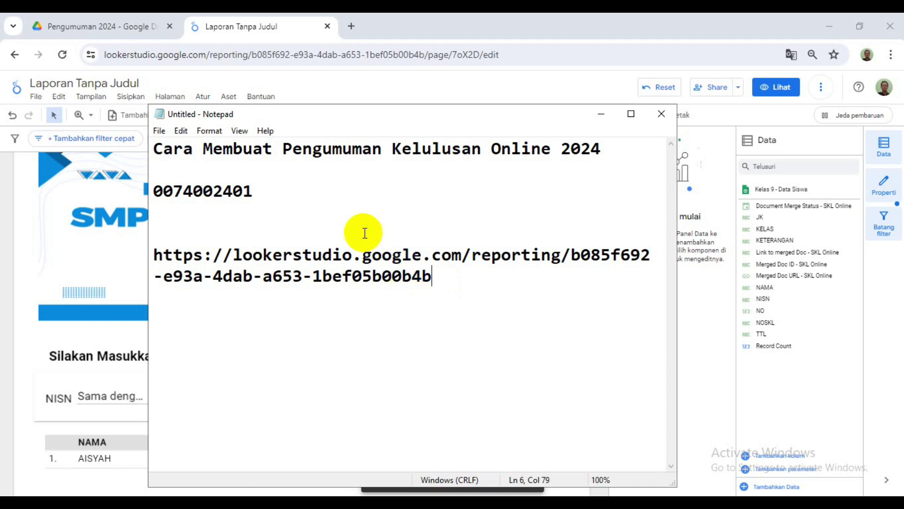
Switch to the Pengumuman 2024 folder in Google Drive and share the SKL PDF folder with "Siapa saja yang memiliki link" as Pelihat.
left_click(108, 25)
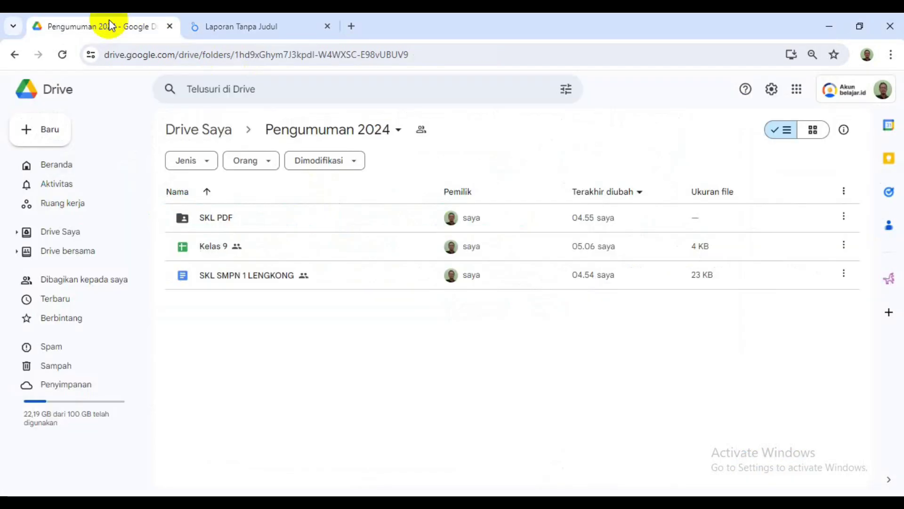
right_click(210, 218)
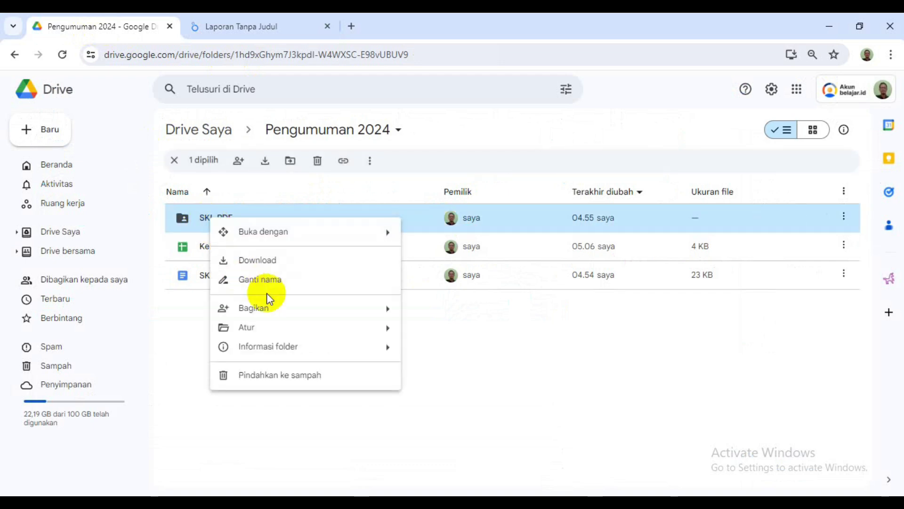
mouse_move(287, 310)
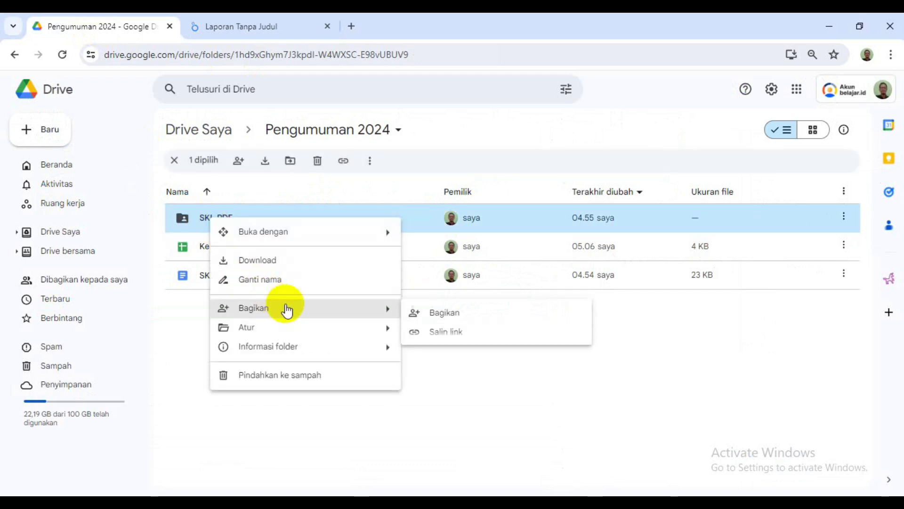
left_click(452, 314)
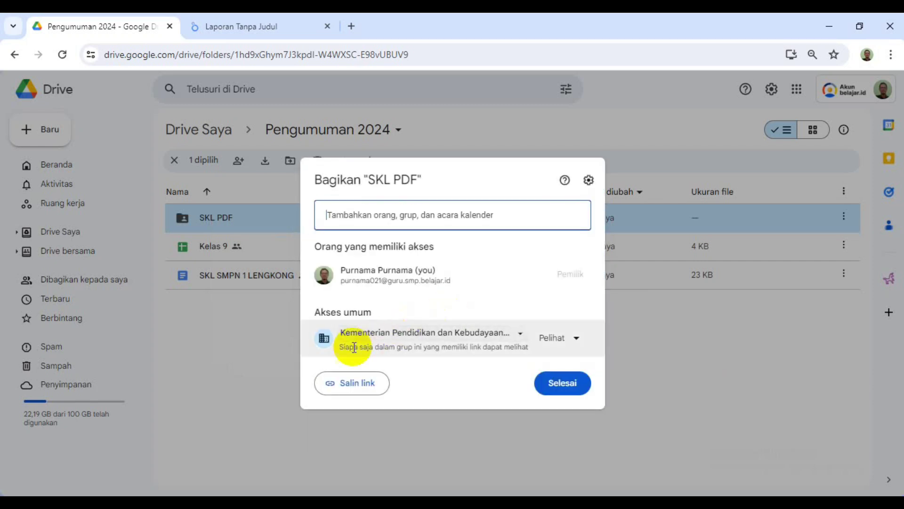
left_click(390, 338)
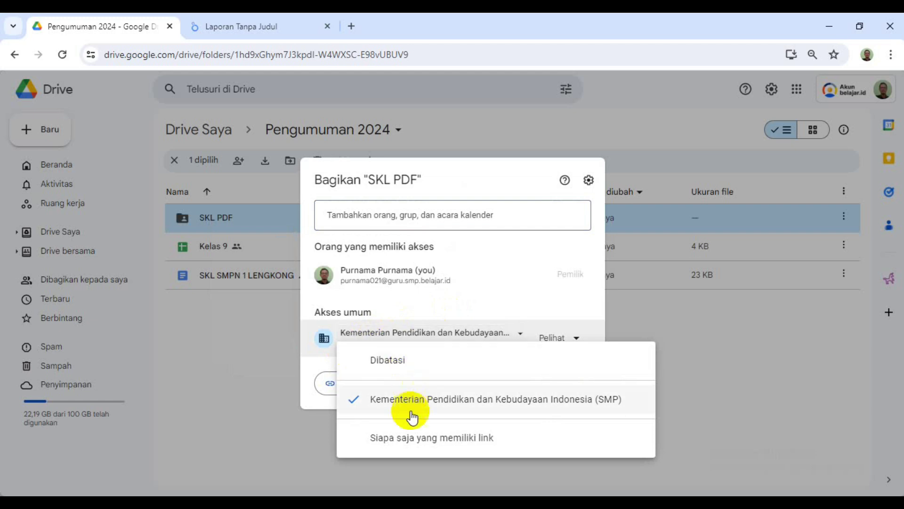
left_click(410, 438)
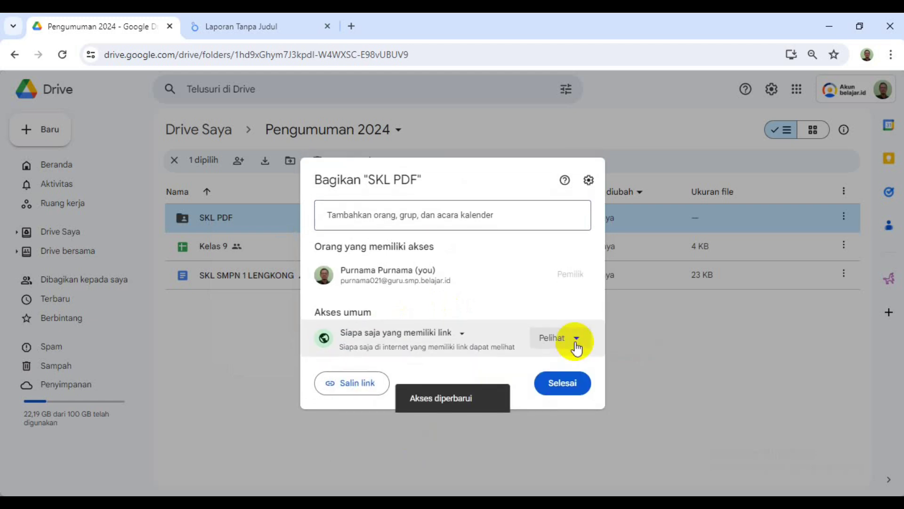
left_click(576, 346)
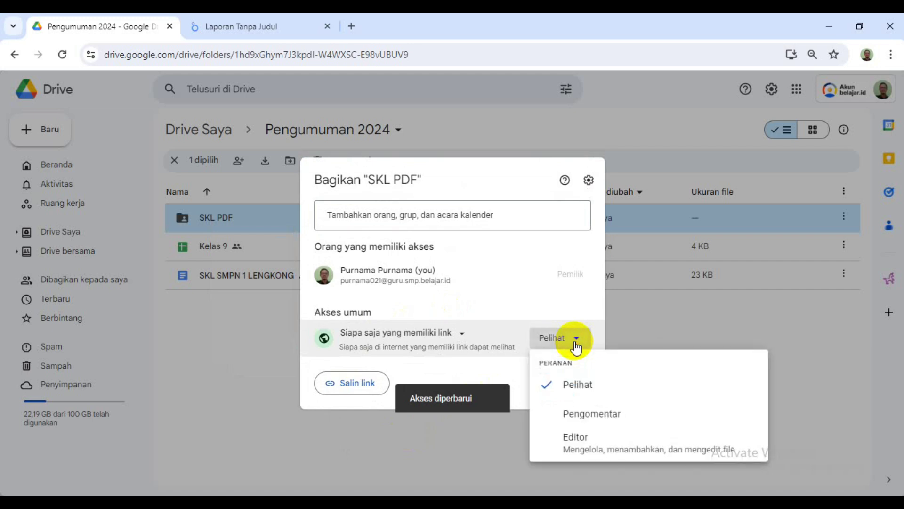
left_click(581, 386)
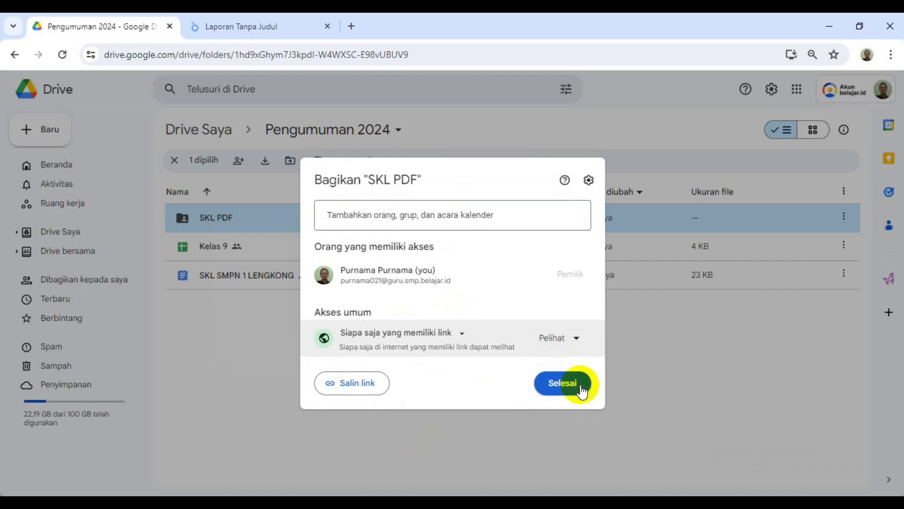
left_click(573, 339)
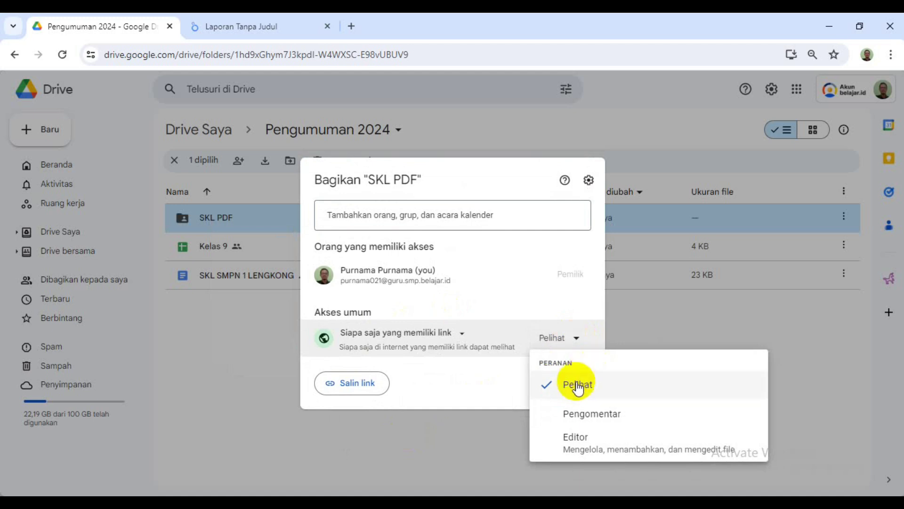
left_click(578, 385)
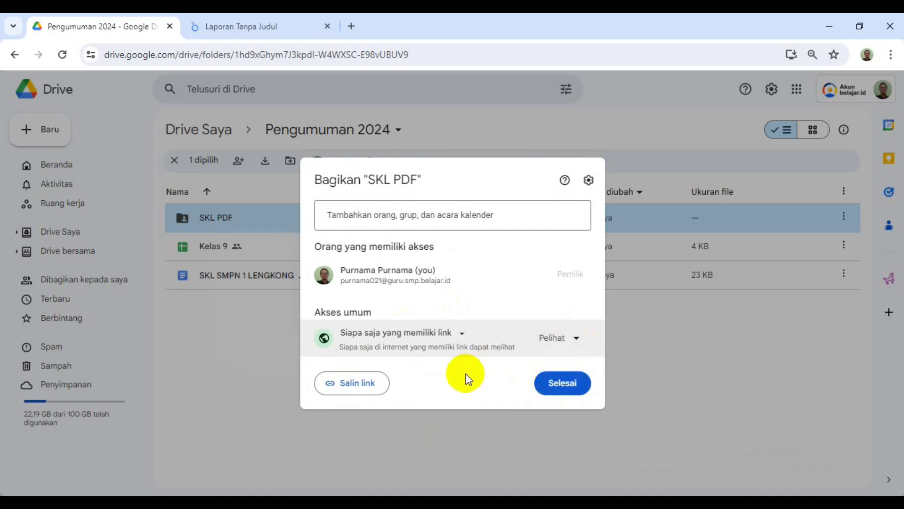
left_click(562, 385)
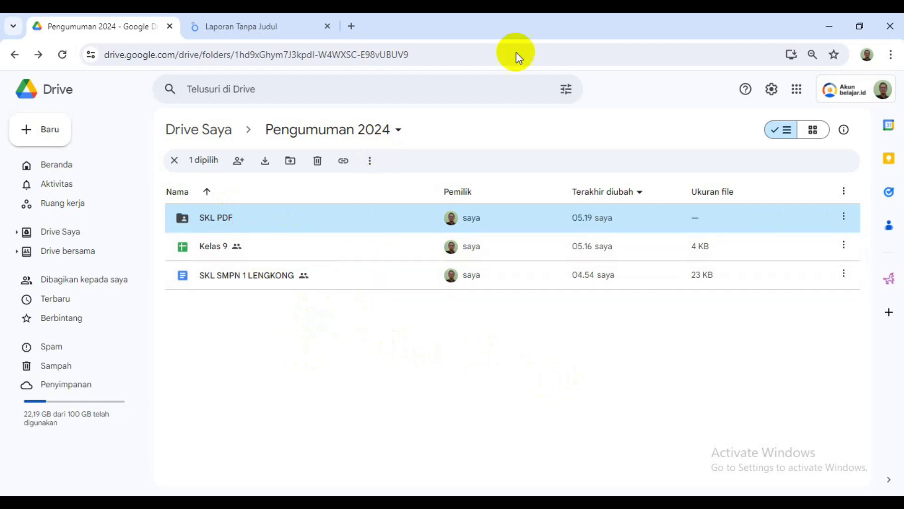
Return to the report, then minimise the browser, File Explorer and Notepad windows to reveal the desktop.
left_click(229, 23)
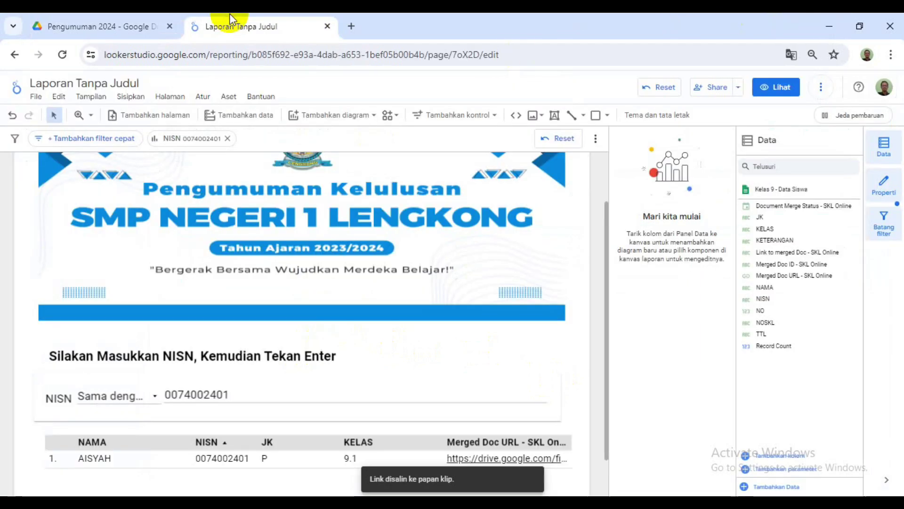
left_click(824, 24)
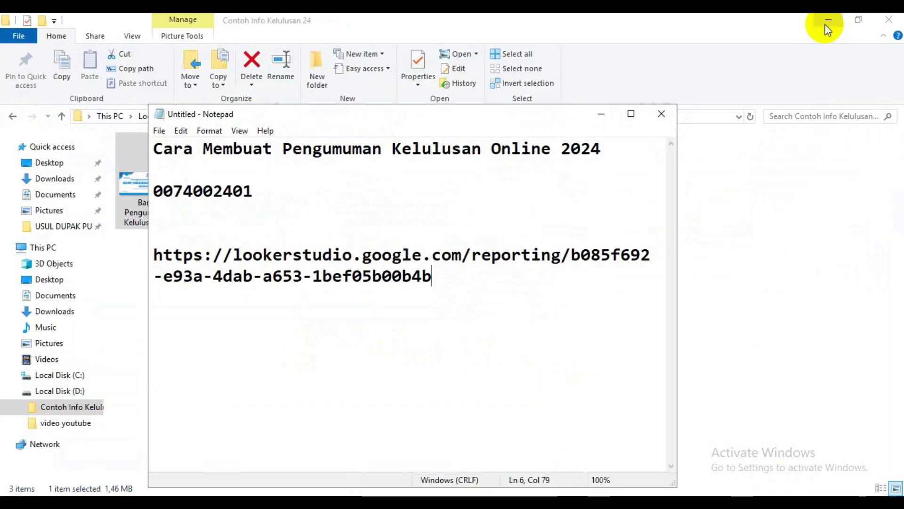
left_click(825, 25)
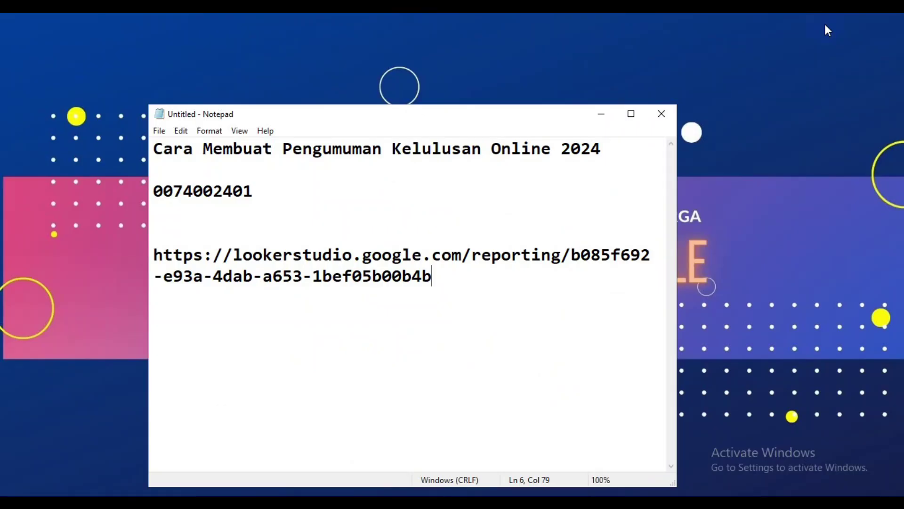
left_click(596, 116)
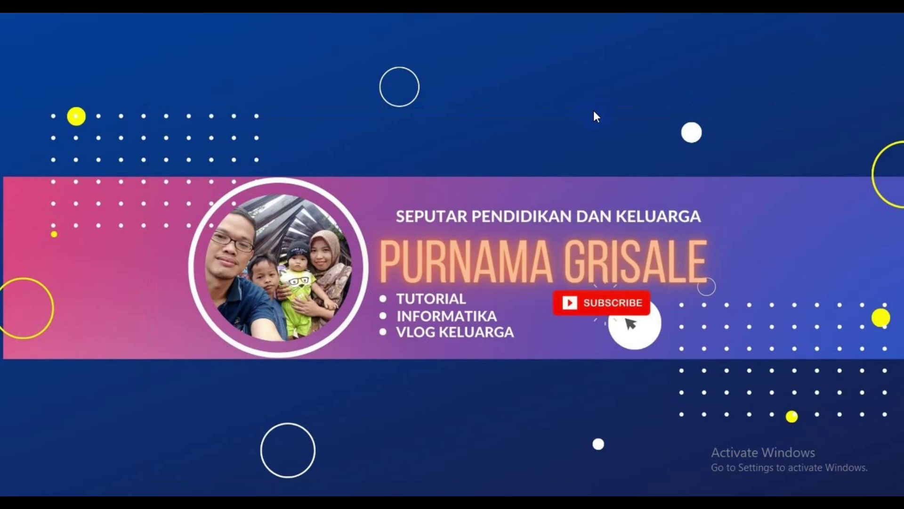